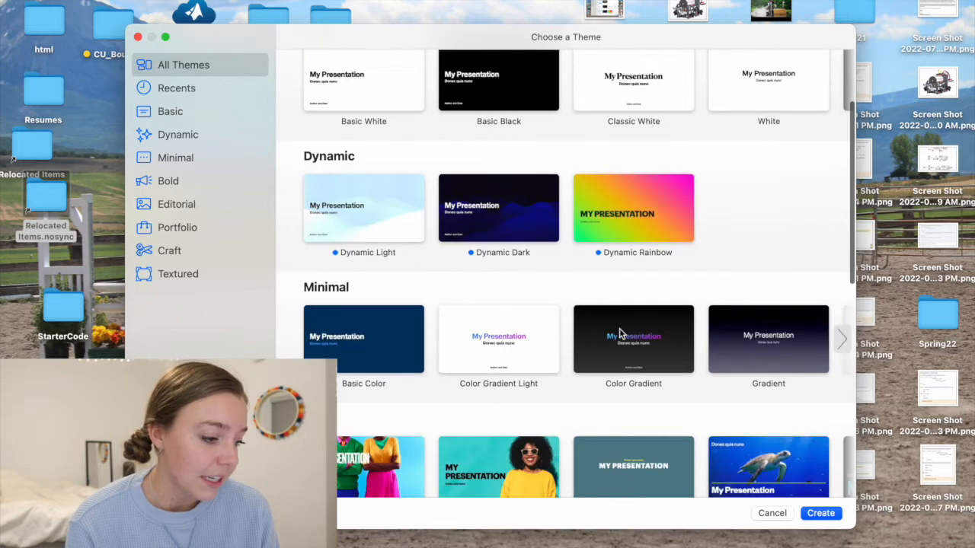
# Create a new wide 16:9 presentation with the Classic White theme.
pyautogui.scroll(-10, 619, 328)
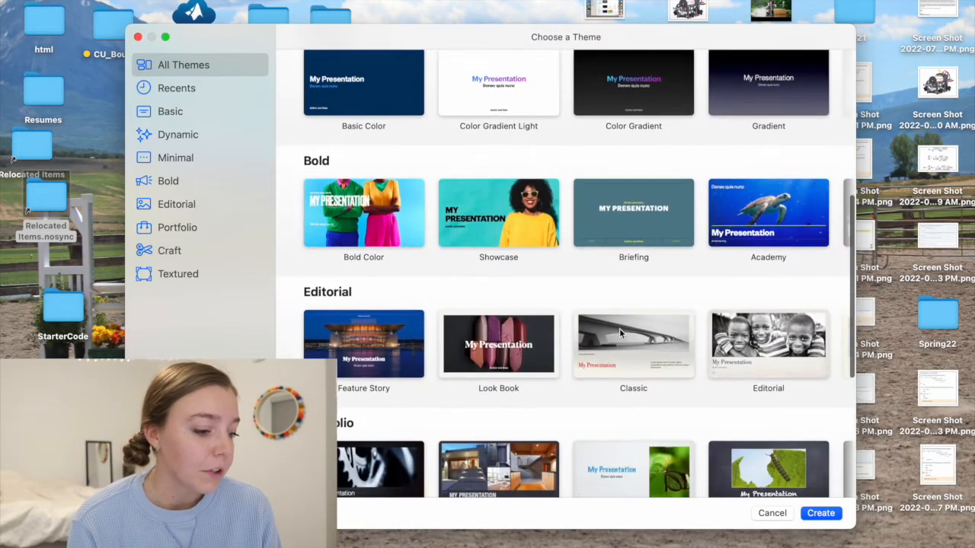
pyautogui.scroll(20, 619, 328)
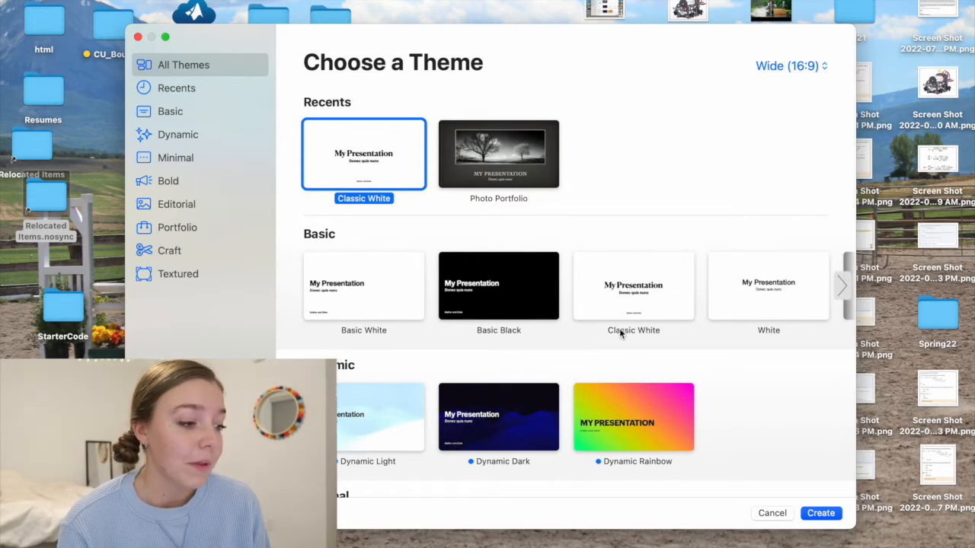
pyautogui.click(822, 513)
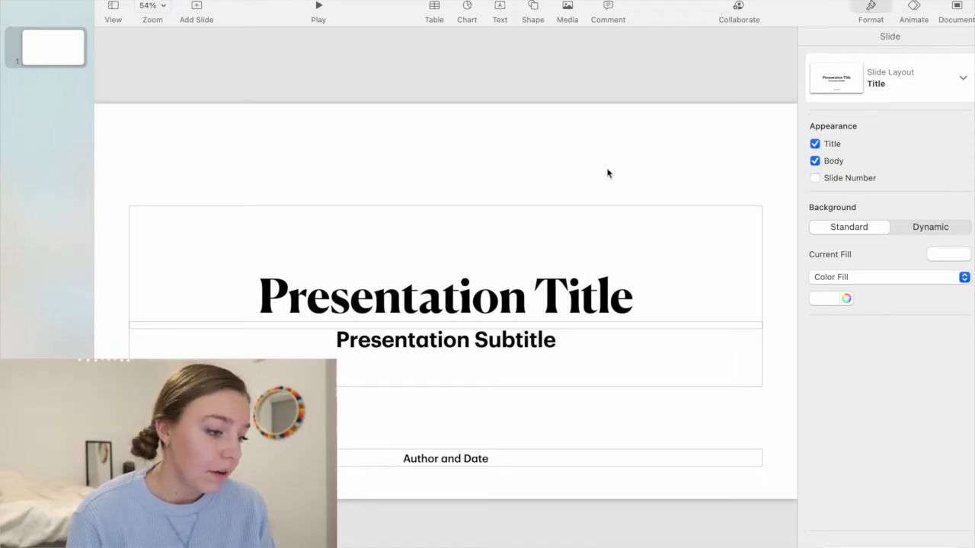
# Delete the title, subtitle and author-and-date placeholders from the slide.
pyautogui.click(483, 269)
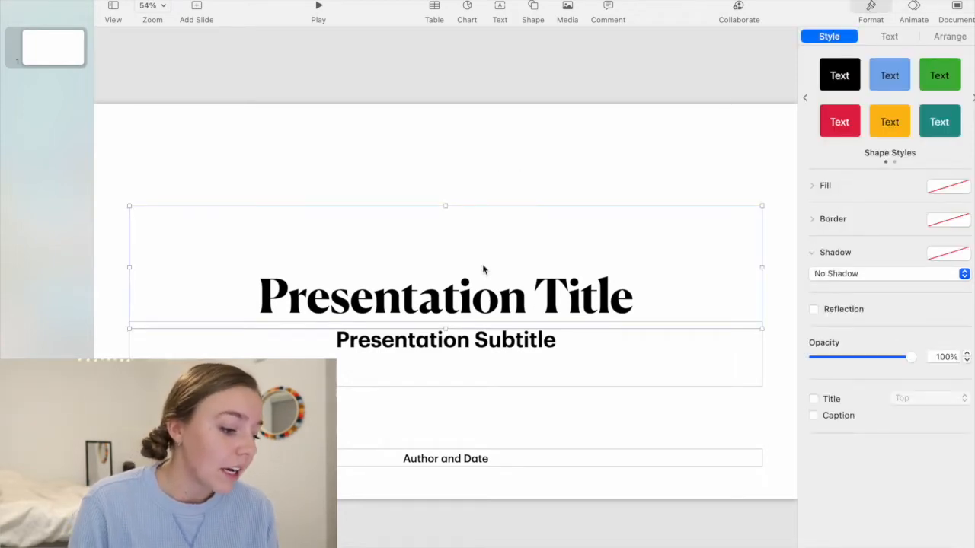
pyautogui.press('BackSpace')
pyautogui.click(477, 339)
pyautogui.press('BackSpace')
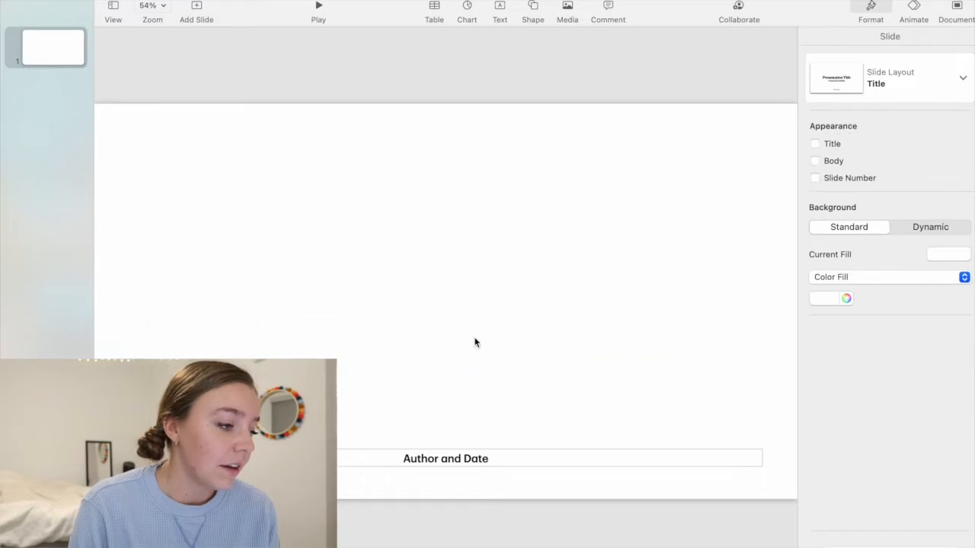
pyautogui.click(509, 460)
pyautogui.press('BackSpace')
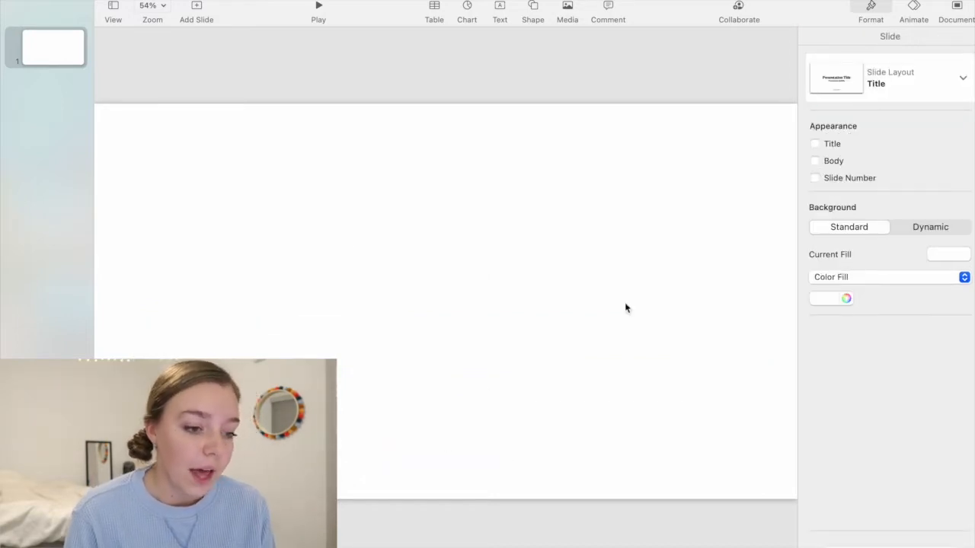
# Fill the slide background with a solid periwinkle blue.
pyautogui.click(845, 300)
pyautogui.click(53, 443)
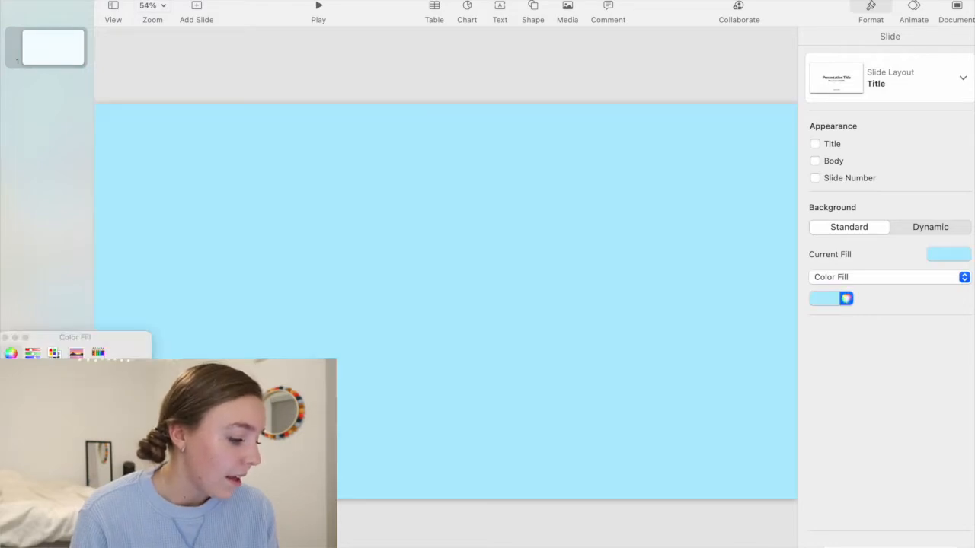
pyautogui.click(56, 453)
pyautogui.click(63, 450)
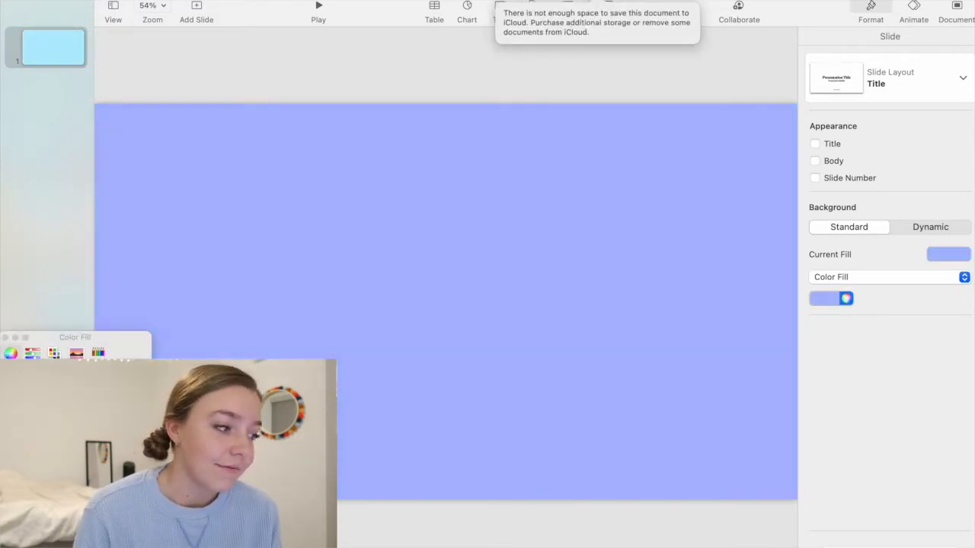
pyautogui.click(6, 337)
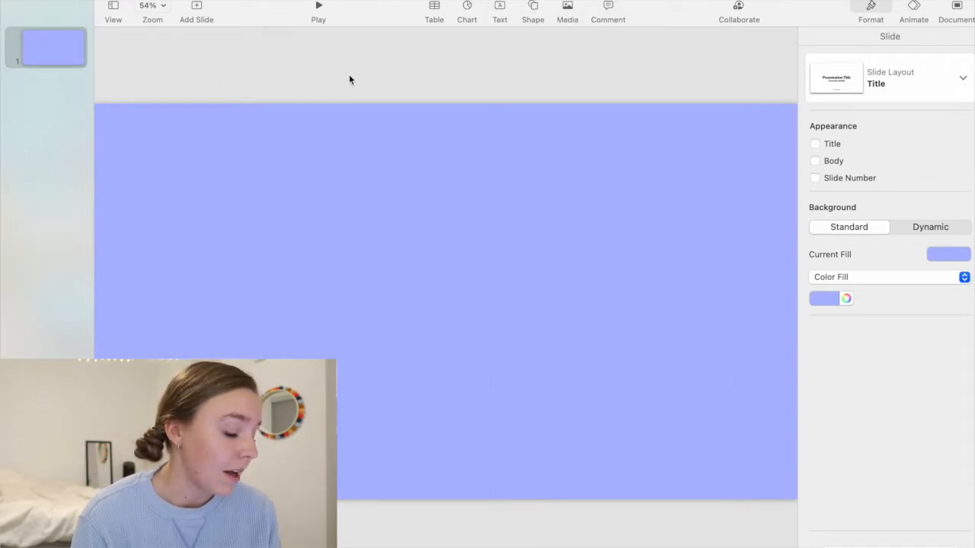
# Insert a basic rounded square and move it to the upper-left area of the slide.
pyautogui.click(532, 8)
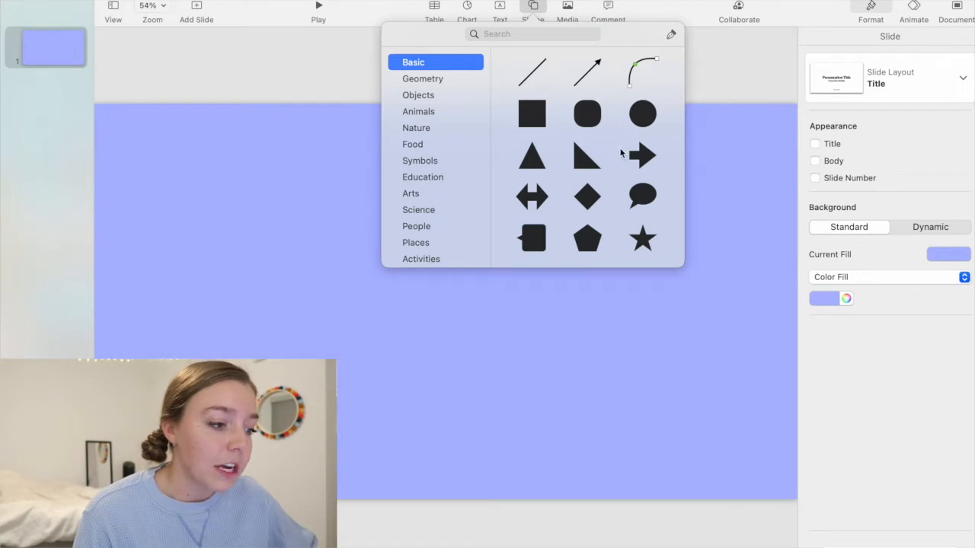
pyautogui.scroll(-10, 621, 153)
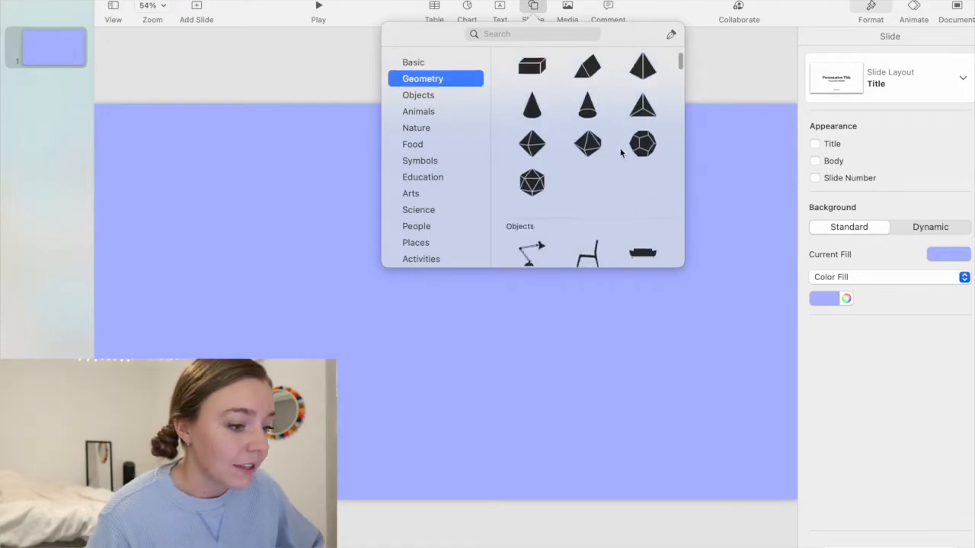
pyautogui.scroll(10, 621, 153)
pyautogui.click(587, 113)
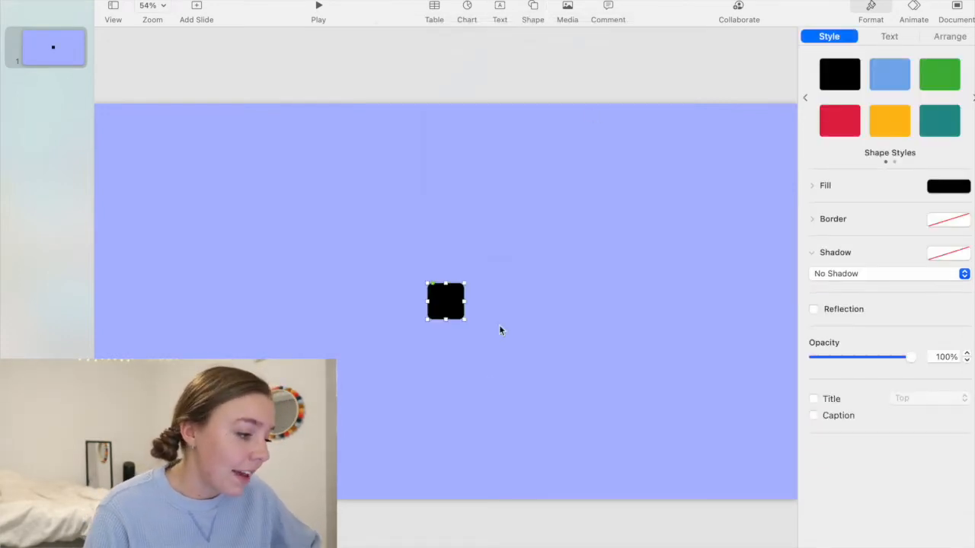
pyautogui.moveTo(448, 281); pyautogui.dragTo(162, 157)
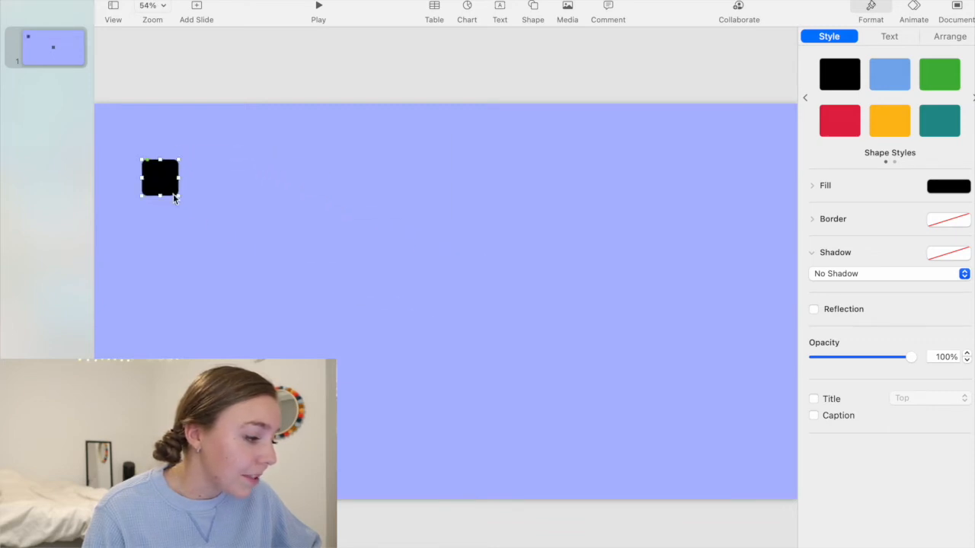
# Stretch the rounded square into a tall card filling the slide's left third, leaving a heading gap above it.
pyautogui.moveTo(176, 194); pyautogui.dragTo(315, 485)
pyautogui.moveTo(257, 195); pyautogui.dragTo(249, 185)
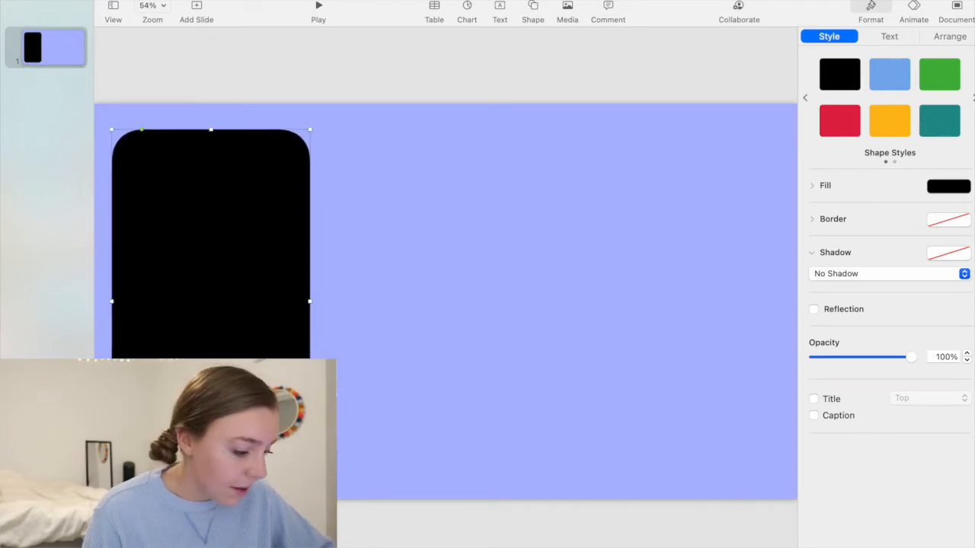
pyautogui.moveTo(310, 472); pyautogui.dragTo(333, 488)
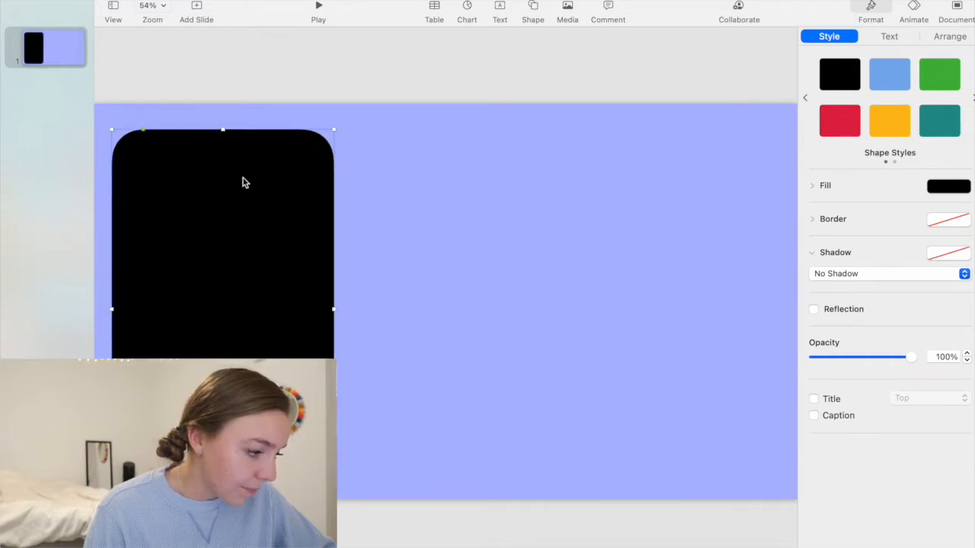
pyautogui.moveTo(222, 130); pyautogui.dragTo(220, 149)
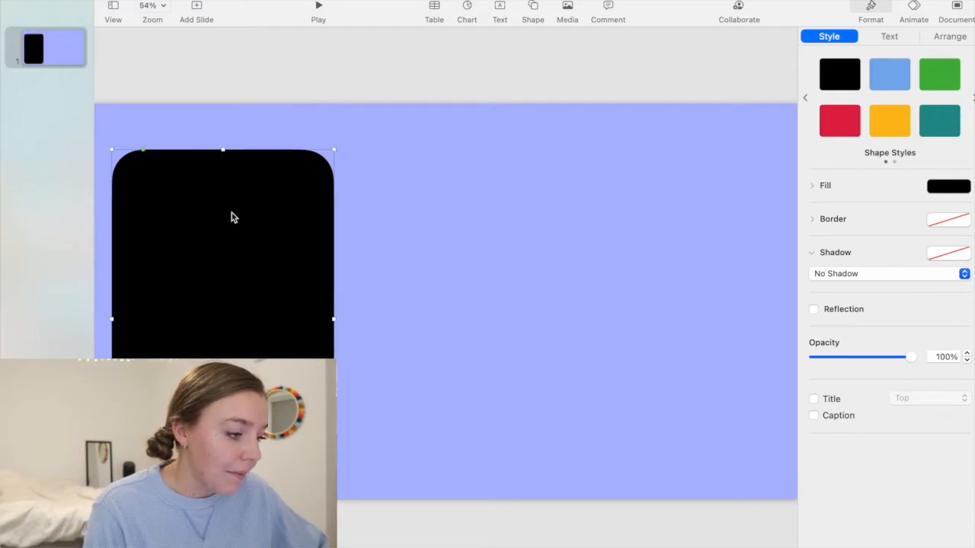
# Duplicate the black card twice and line the three cards up in an evenly spaced row.
pyautogui.press('super+d')
pyautogui.moveTo(232, 215); pyautogui.dragTo(674, 209)
pyautogui.moveTo(221, 216); pyautogui.dragTo(442, 220)
pyautogui.moveTo(226, 240); pyautogui.dragTo(204, 243)
pyautogui.moveTo(705, 293); pyautogui.dragTo(713, 297)
pyautogui.moveTo(494, 309); pyautogui.dragTo(473, 312)
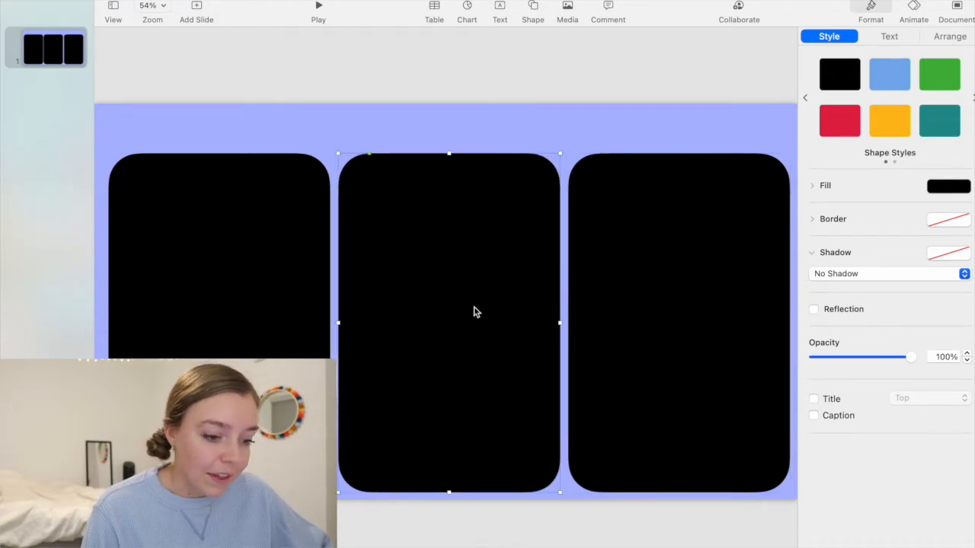
pyautogui.click(511, 72)
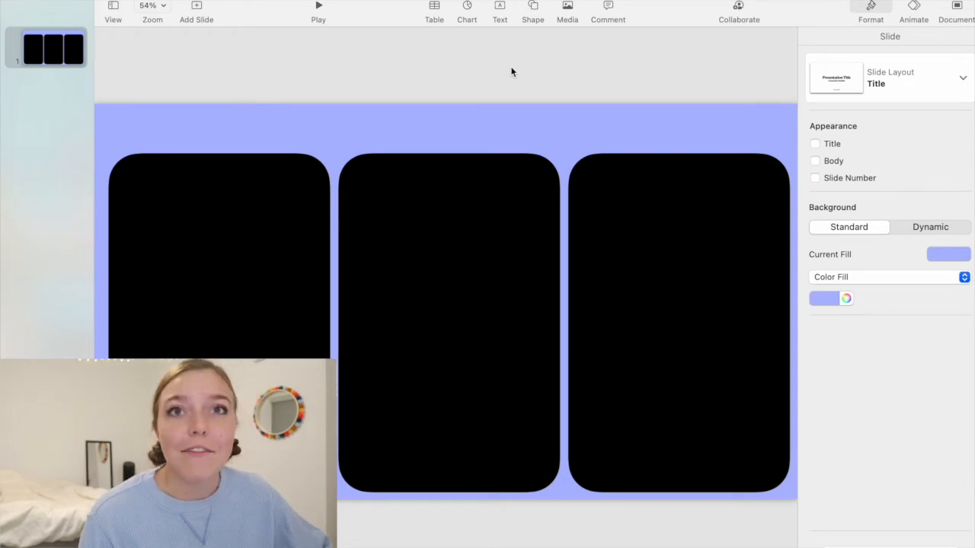
# Add a white-filled copy of the left black card, offset slightly up and left to form a shadow effect.
pyautogui.click(212, 254)
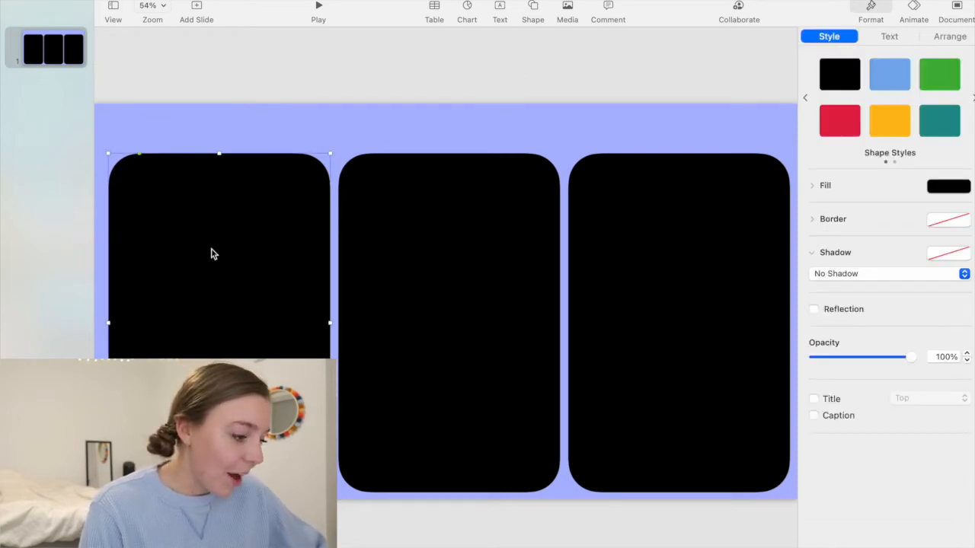
pyautogui.press('super+v')
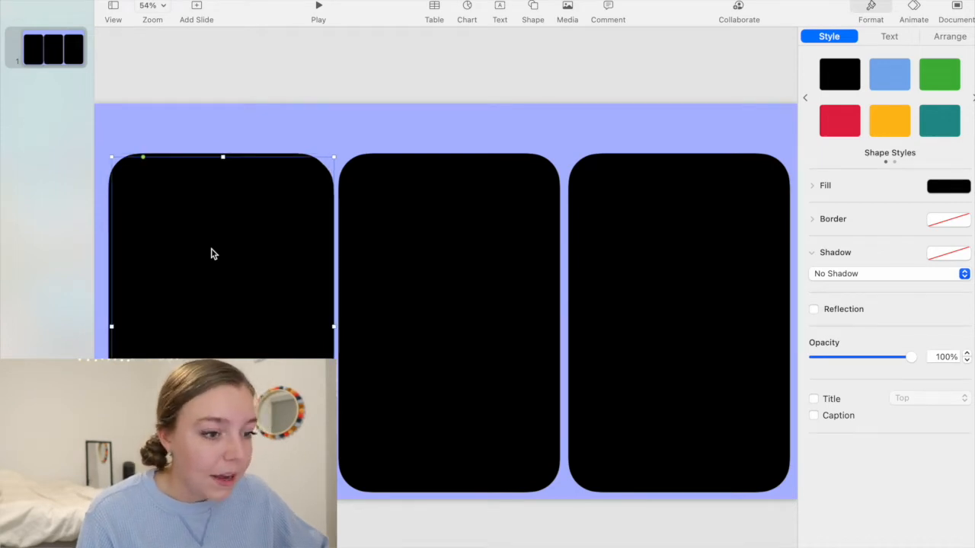
pyautogui.click(938, 188)
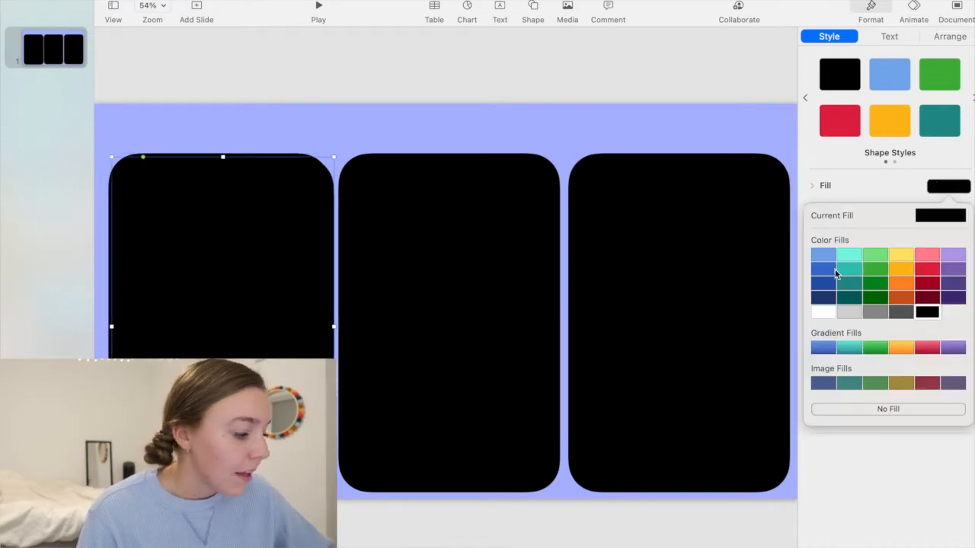
pyautogui.click(824, 312)
pyautogui.moveTo(268, 305); pyautogui.dragTo(257, 295)
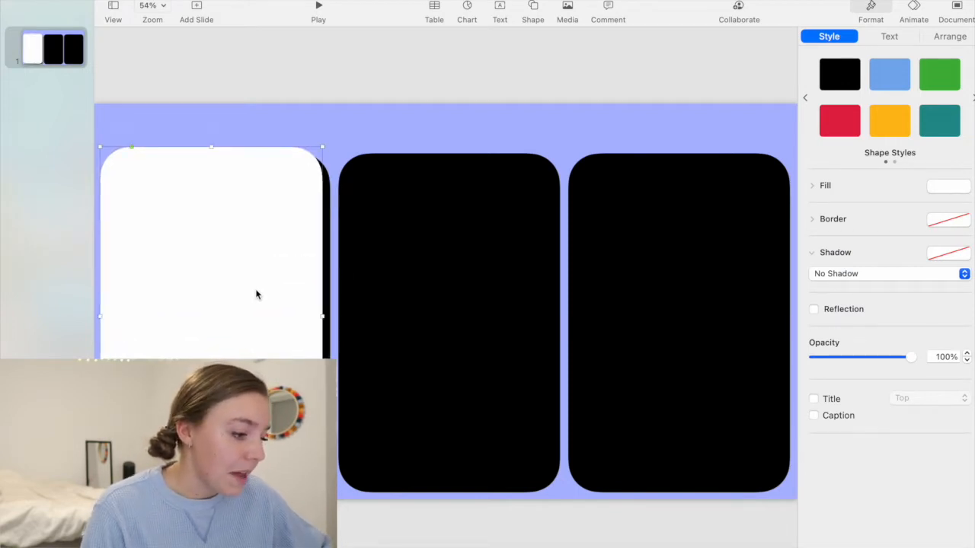
# Place copies of the white card over the right and middle black cards with the same offset.
pyautogui.moveTo(256, 295); pyautogui.dragTo(706, 282)
pyautogui.moveTo(196, 296); pyautogui.dragTo(428, 298)
pyautogui.moveTo(604, 307); pyautogui.dragTo(614, 308)
pyautogui.moveTo(479, 304); pyautogui.dragTo(477, 306)
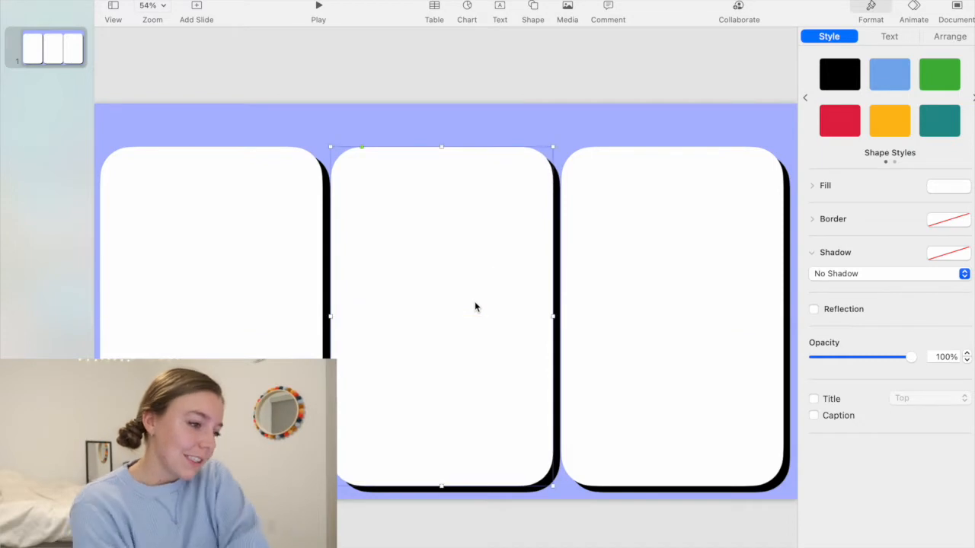
pyautogui.press('Escape')
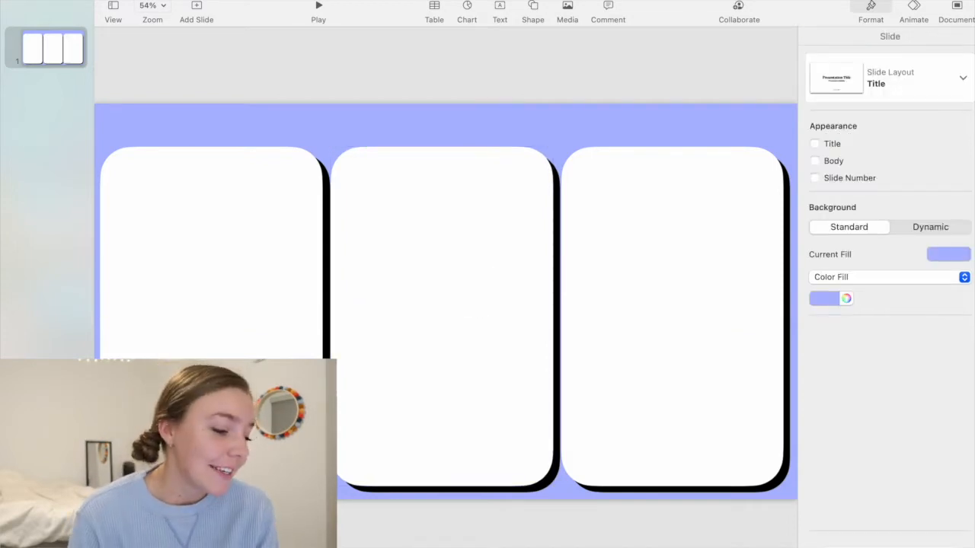
# Delete all three white cards from the slide.
pyautogui.click(644, 369)
pyautogui.press('Delete')
pyautogui.click(515, 355)
pyautogui.press('Delete')
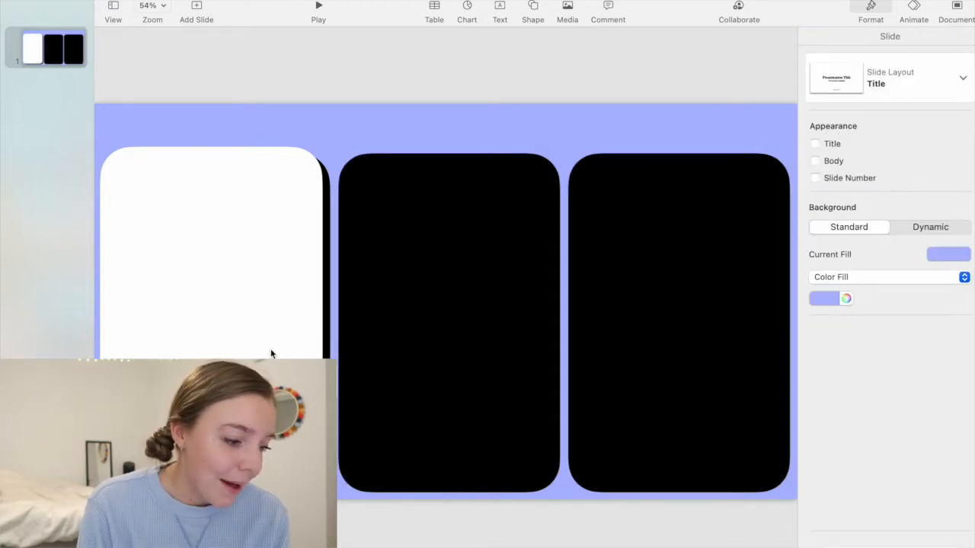
pyautogui.click(271, 353)
pyautogui.press('Delete')
# Delete the right and middle black cards, leaving only the left one.
pyautogui.click(653, 304)
pyautogui.press('Delete')
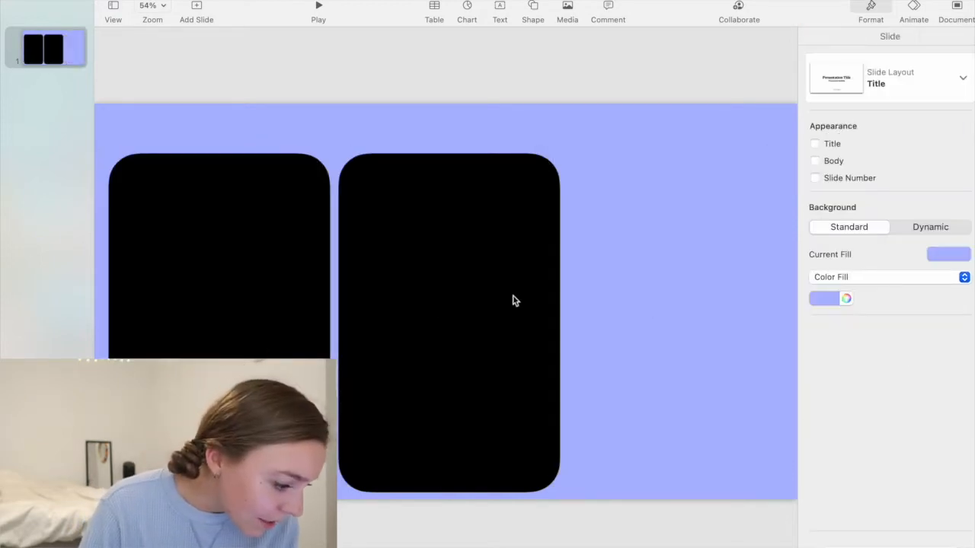
pyautogui.click(513, 300)
pyautogui.press('Delete')
# Narrow the remaining black card slightly and duplicate it into a row of three aligned, evenly spaced cards.
pyautogui.click(315, 320)
pyautogui.moveTo(330, 322); pyautogui.dragTo(325, 322)
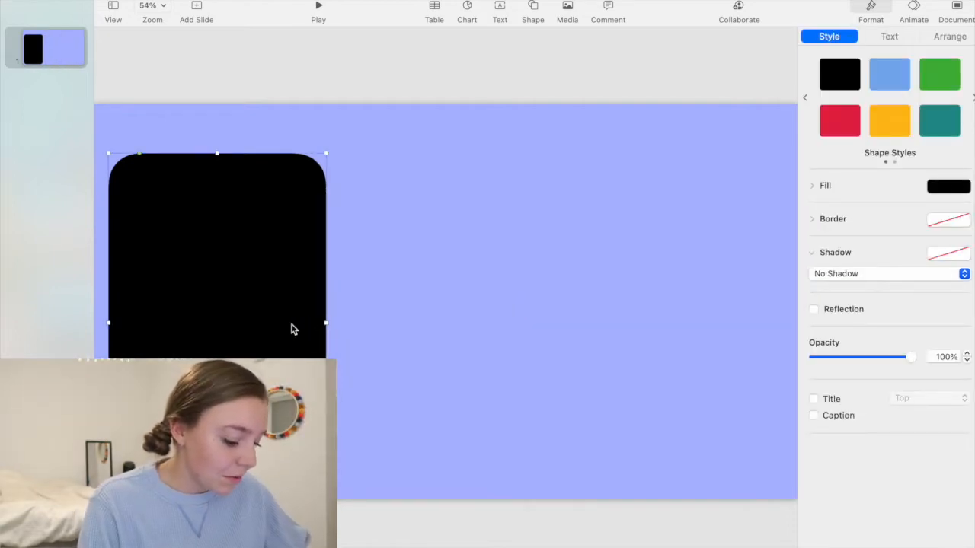
pyautogui.press('super+d')
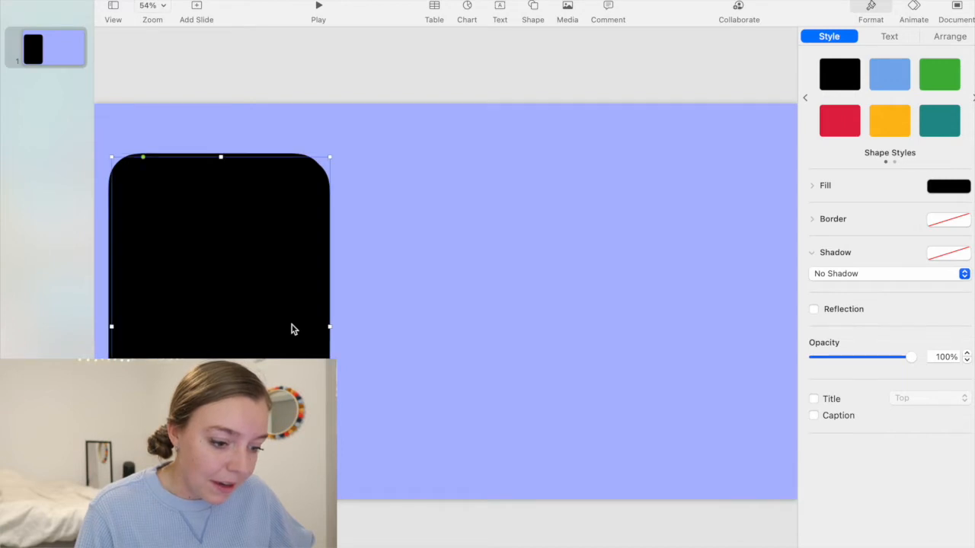
pyautogui.moveTo(292, 329); pyautogui.dragTo(743, 313)
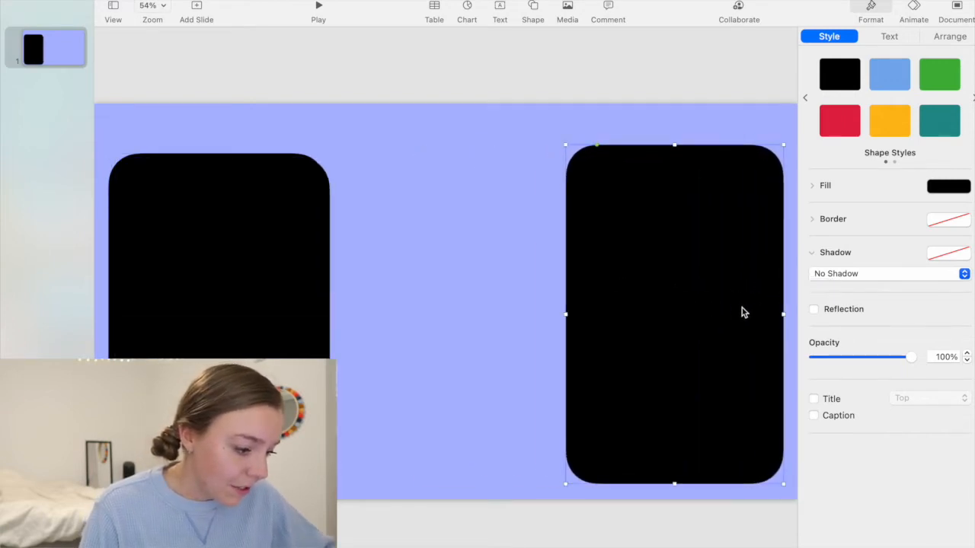
pyautogui.click(233, 325)
pyautogui.press('super+d')
pyautogui.moveTo(233, 324); pyautogui.dragTo(449, 318)
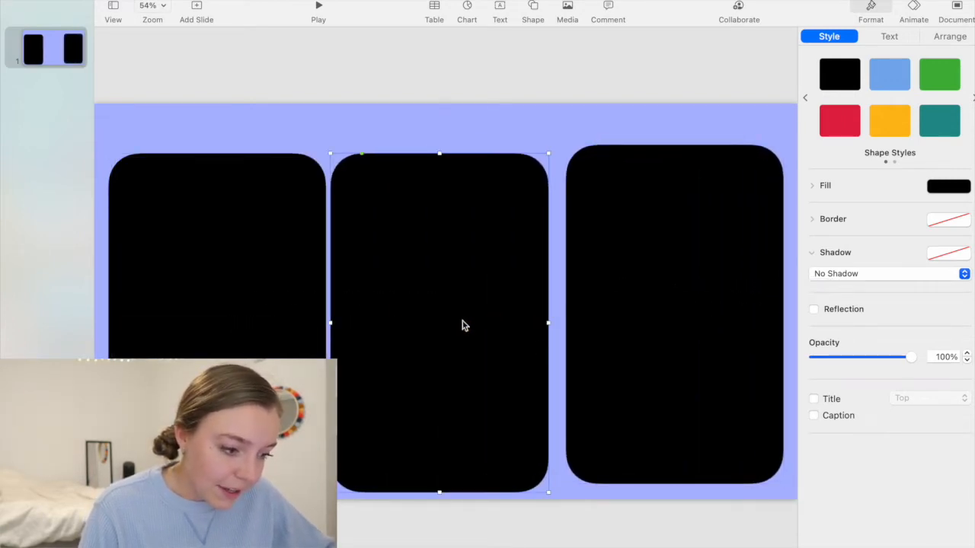
pyautogui.click(665, 351)
pyautogui.moveTo(666, 350); pyautogui.dragTo(671, 364)
pyautogui.moveTo(441, 351); pyautogui.dragTo(450, 348)
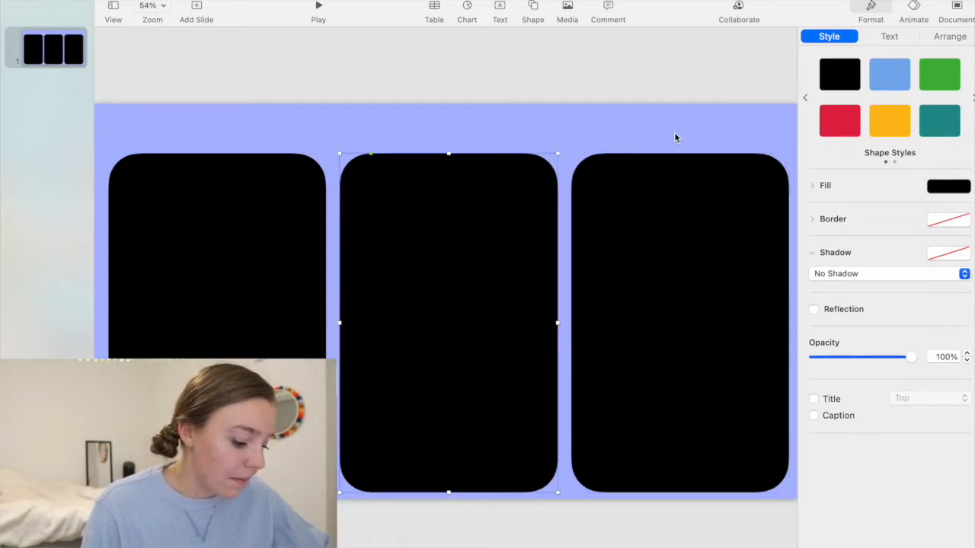
pyautogui.click(722, 238)
# Duplicate the left black card, fill the copy white and offset it slightly up and left of the original.
pyautogui.click(236, 282)
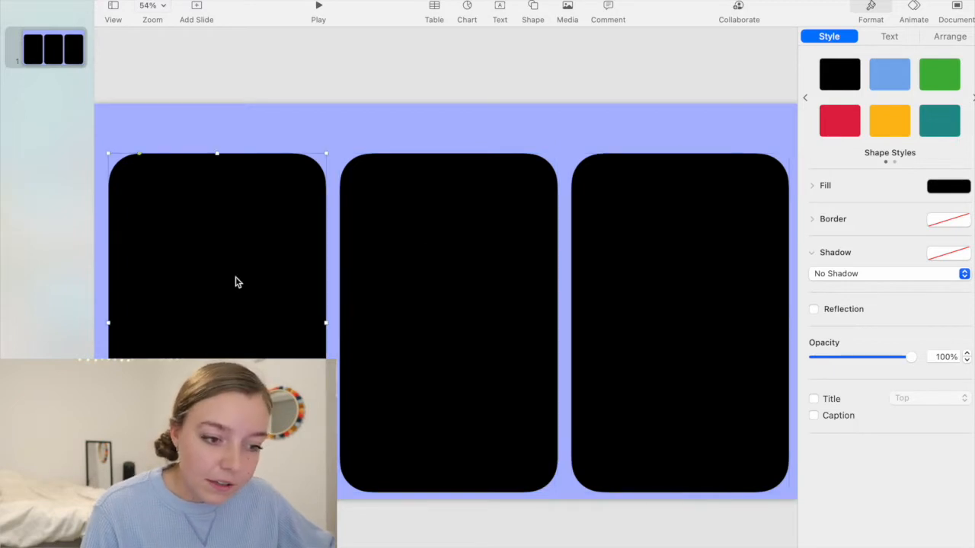
pyautogui.click(949, 186)
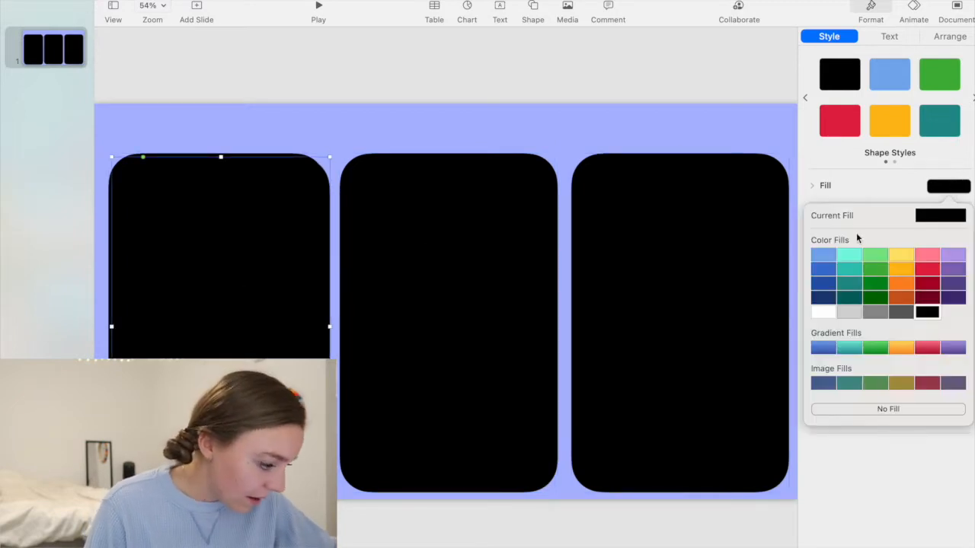
pyautogui.click(823, 312)
pyautogui.moveTo(221, 326); pyautogui.dragTo(209, 316)
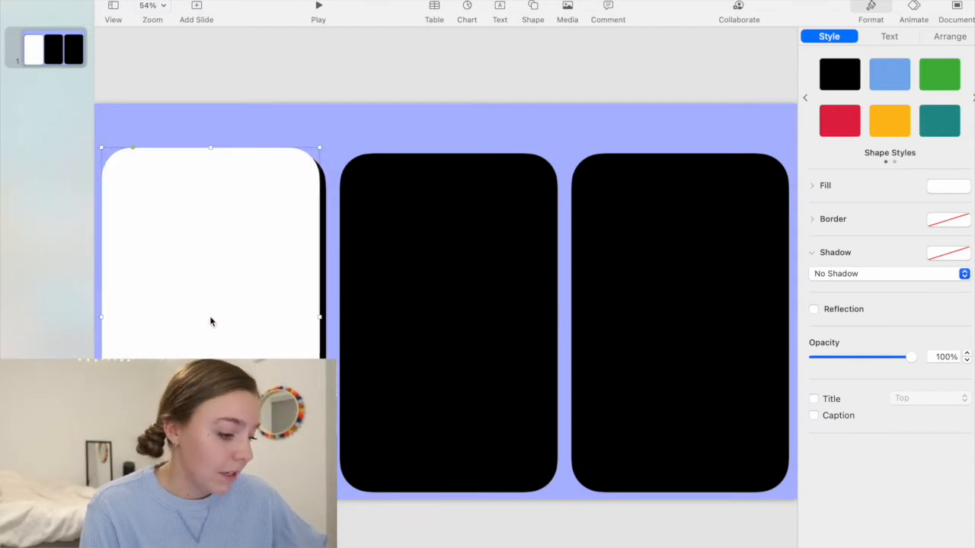
# Duplicate the left white card and place copies over the middle and right black cards with the same up-left offset.
pyautogui.press('super+d')
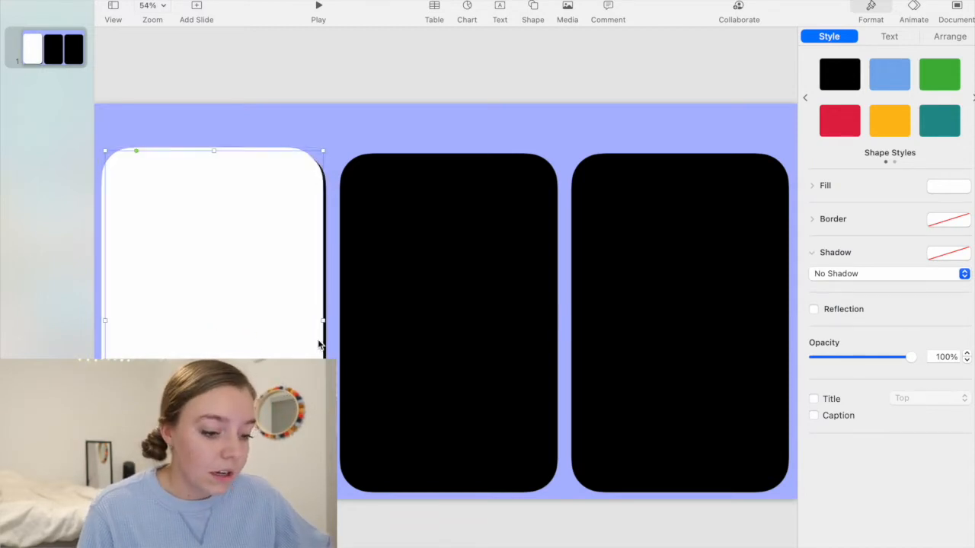
pyautogui.moveTo(282, 338); pyautogui.dragTo(724, 328)
pyautogui.moveTo(157, 327); pyautogui.dragTo(378, 324)
pyautogui.click(651, 544)
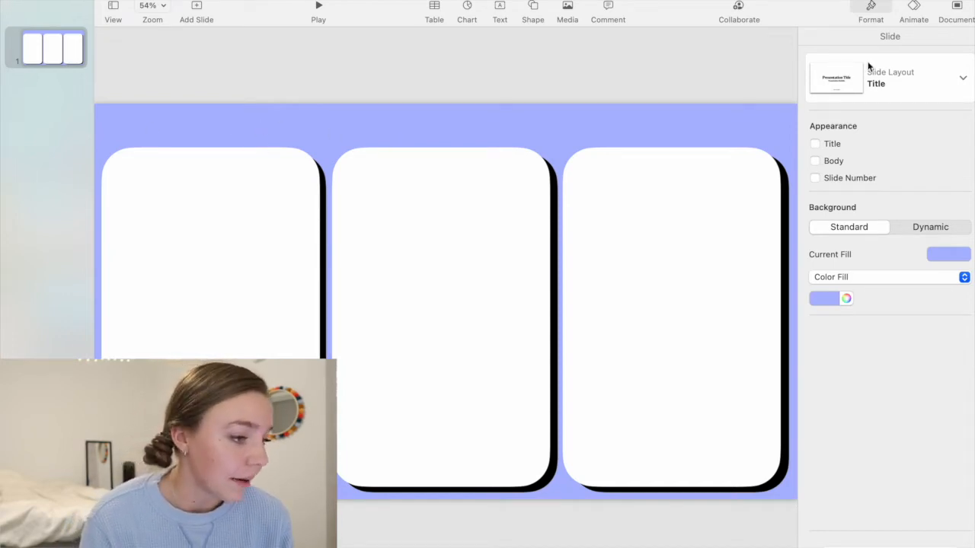
# Add a text box above the left card and start editing its placeholder text.
pyautogui.click(499, 7)
pyautogui.moveTo(445, 304); pyautogui.dragTo(127, 127)
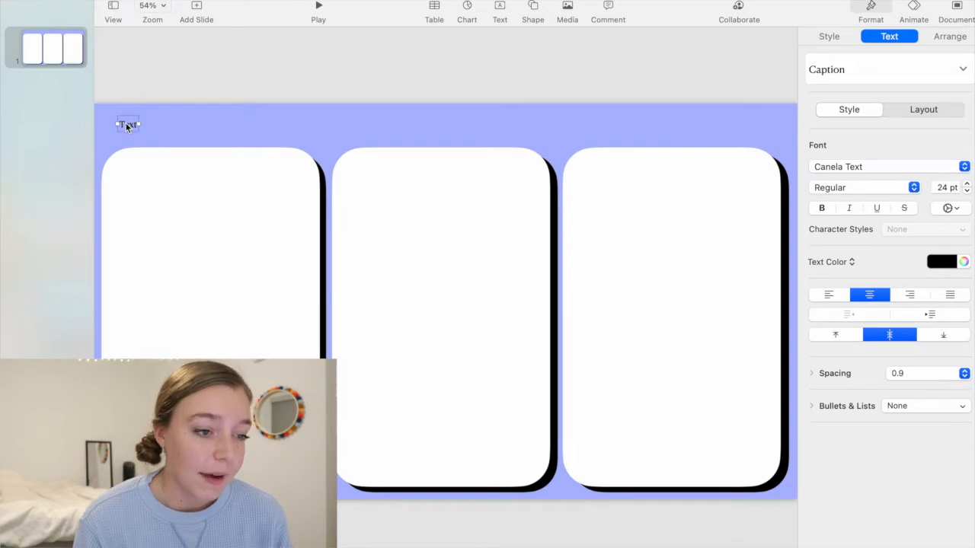
pyautogui.doubleClick(128, 127)
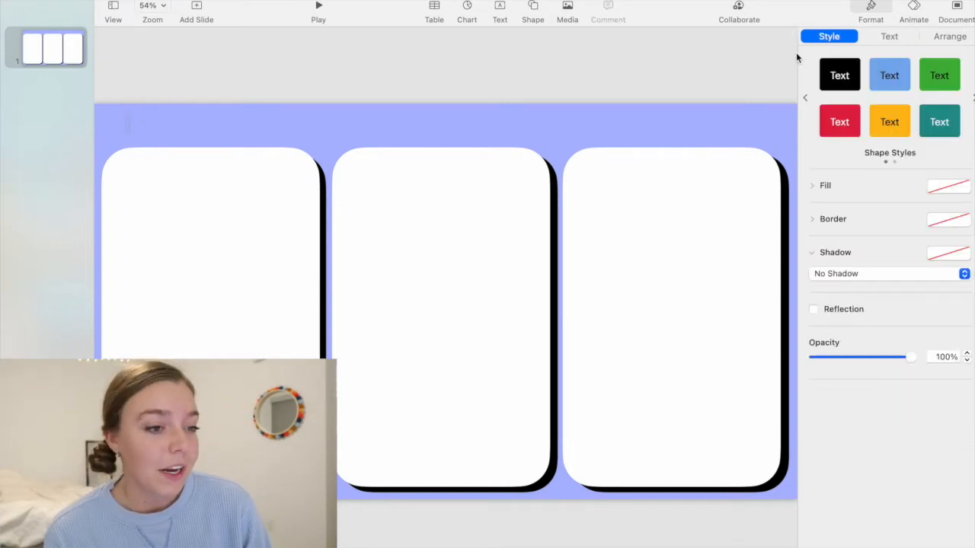
# Make the text box's font bold and change it to Impact.
pyautogui.click(888, 39)
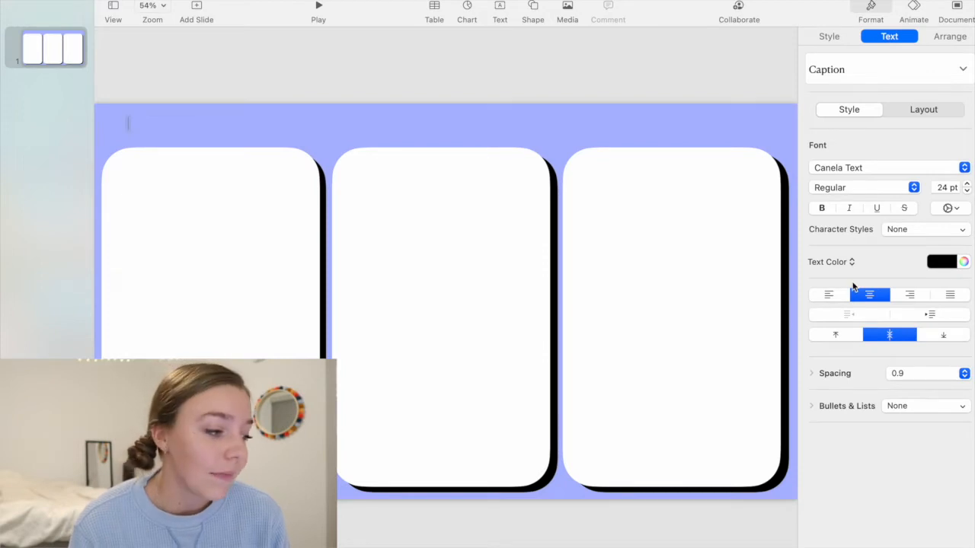
pyautogui.click(821, 207)
pyautogui.click(833, 174)
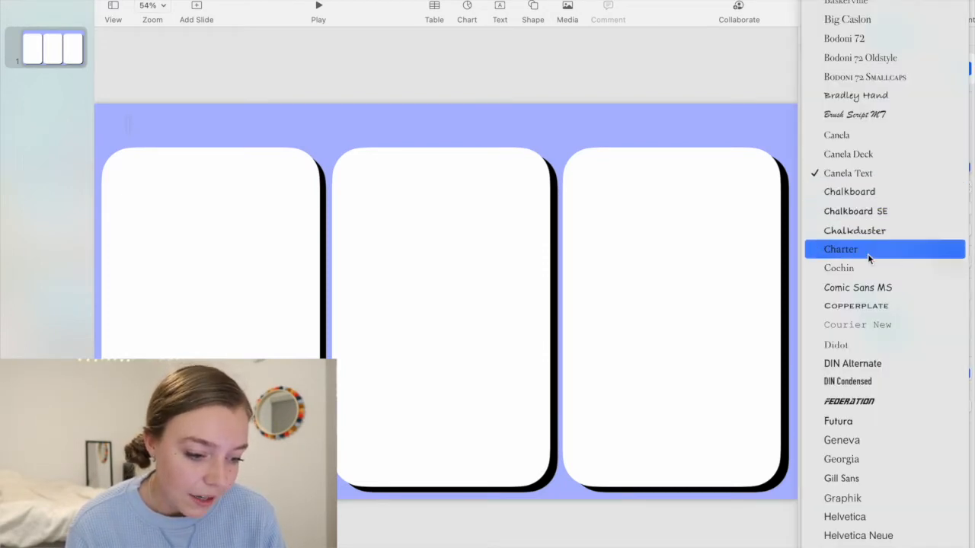
pyautogui.scroll(4, 867, 254)
pyautogui.scroll(-2, 867, 254)
pyautogui.scroll(1, 868, 253)
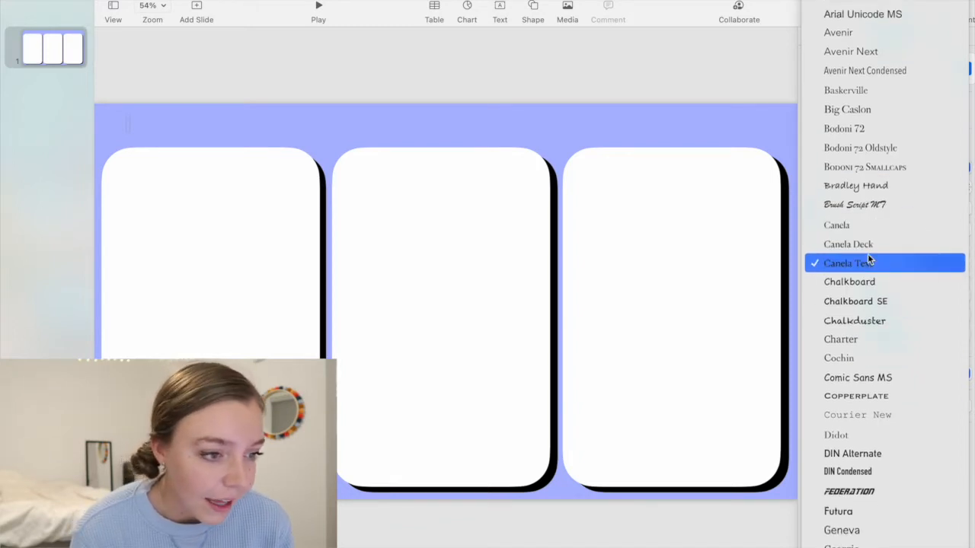
pyautogui.scroll(6, 867, 254)
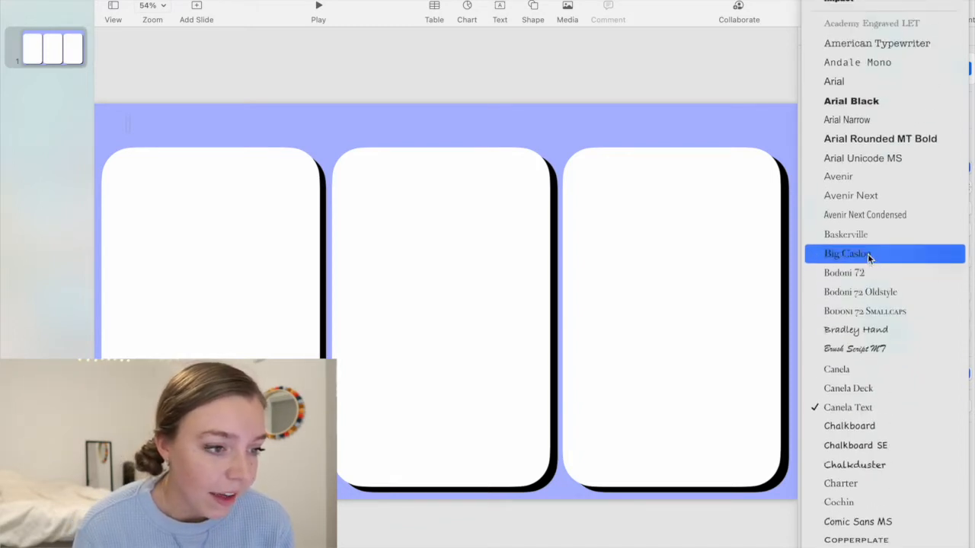
pyautogui.click(841, 4)
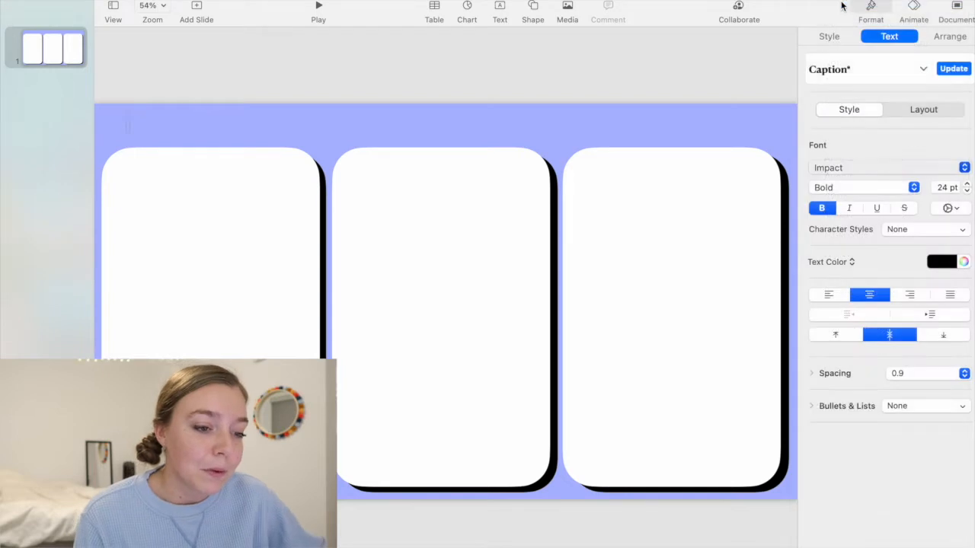
# Set the font size to 30 pt and enter "Monday" as the heading text.
pyautogui.click(952, 188)
pyautogui.doubleClick(966, 185)
pyautogui.doubleClick(966, 185)
pyautogui.doubleClick(966, 185)
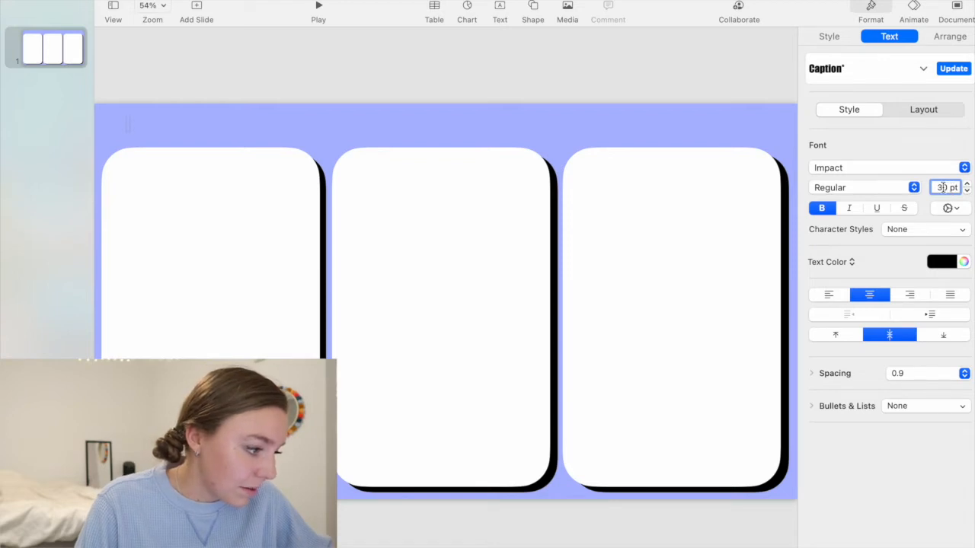
pyautogui.click(133, 128)
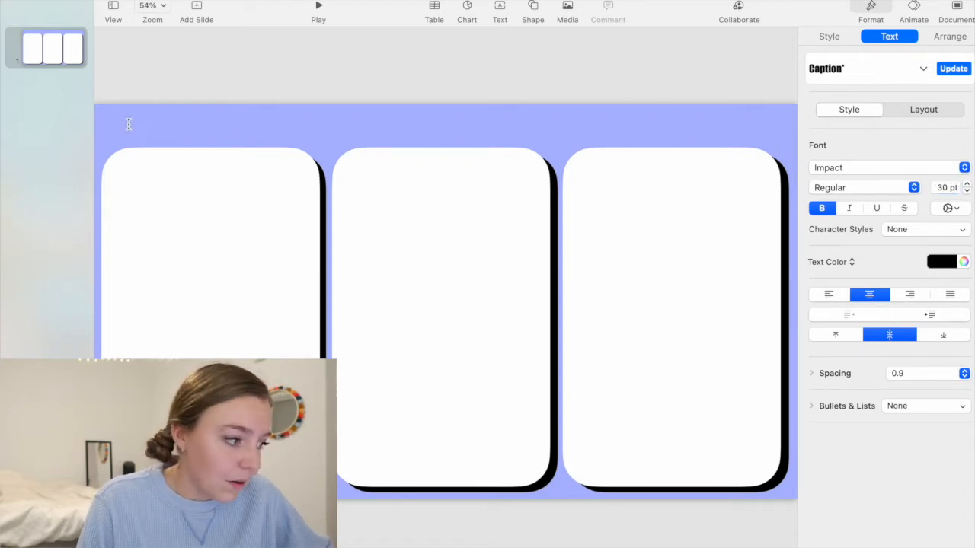
pyautogui.write('Mondar')
pyautogui.click(157, 145)
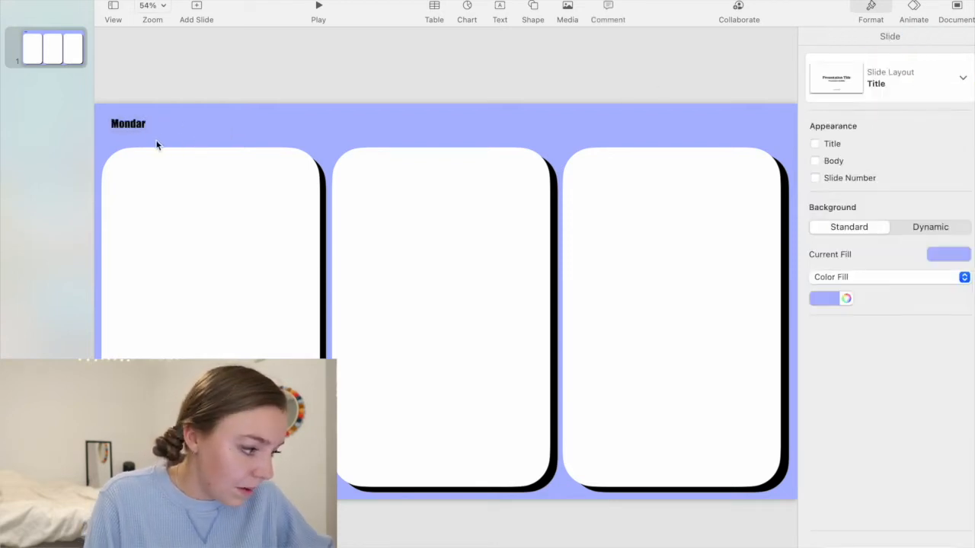
pyautogui.doubleClick(135, 126)
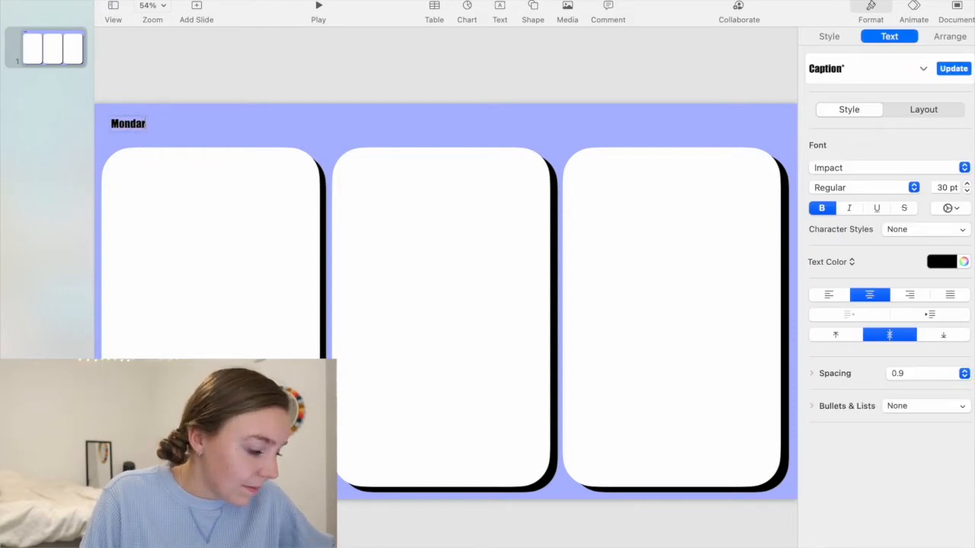
pyautogui.write('Monday')
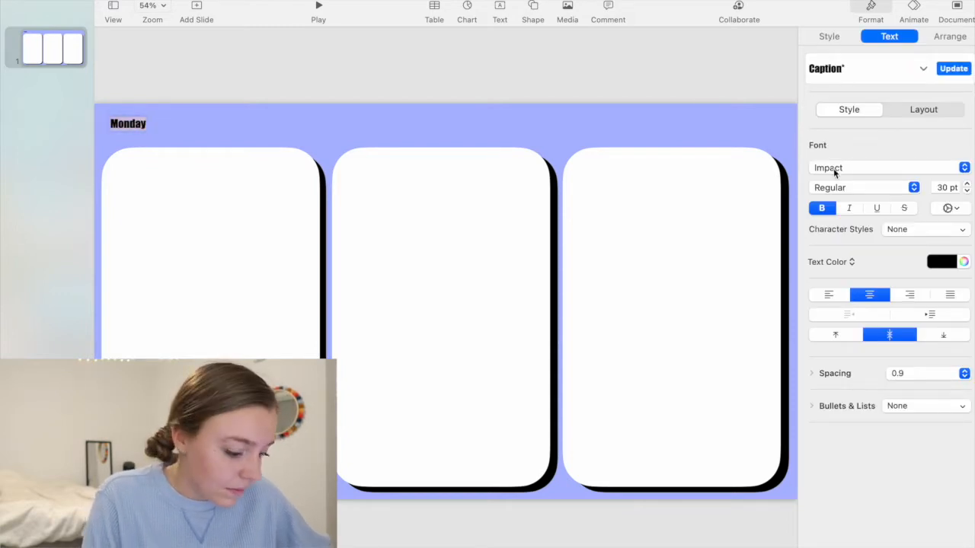
# Set the Monday heading's font size to 60 pt.
pyautogui.click(947, 188)
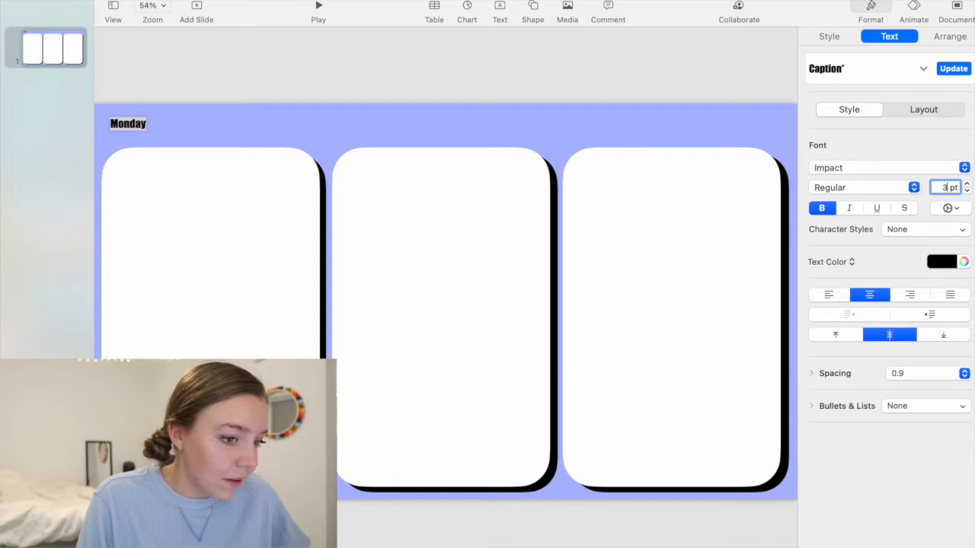
pyautogui.write('50')
pyautogui.press('Return')
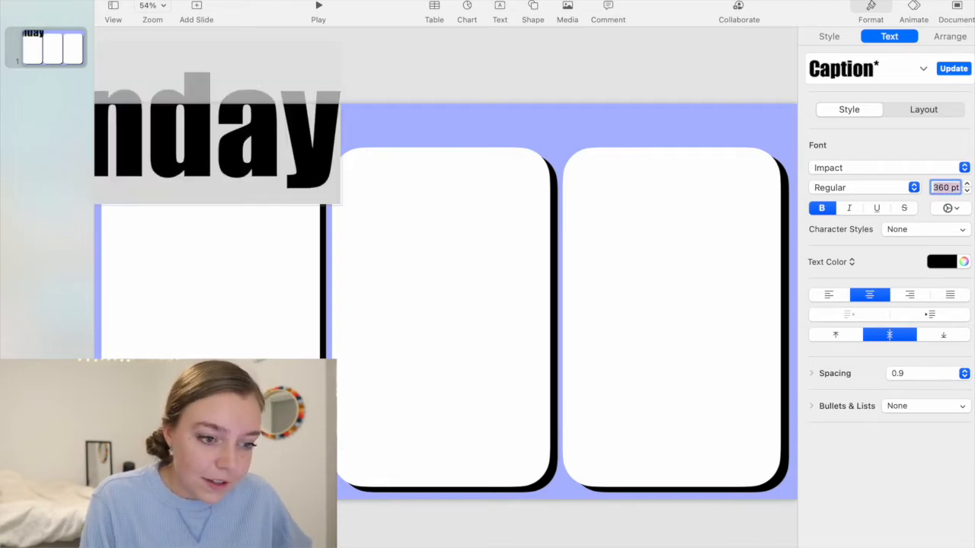
pyautogui.click(942, 188)
pyautogui.press('BackSpace')
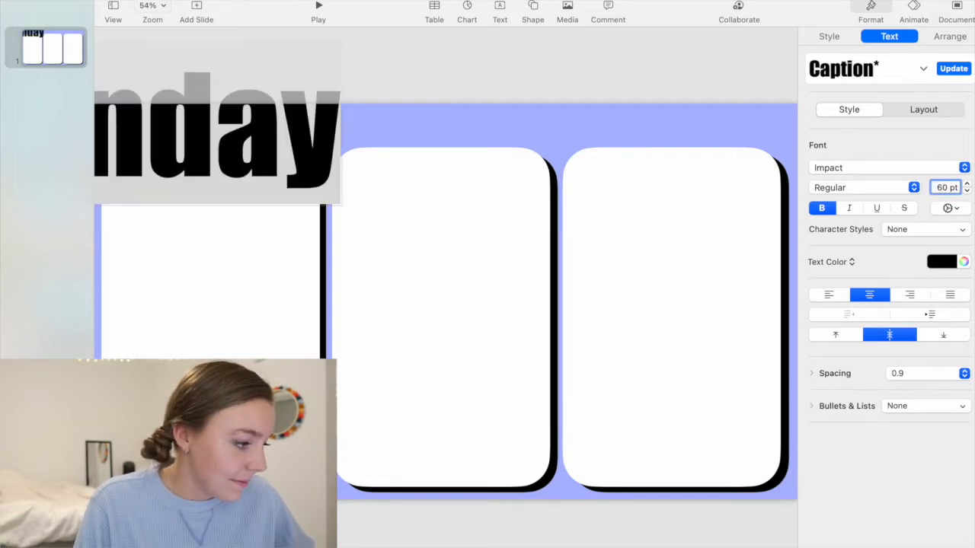
pyautogui.press('Return')
pyautogui.click(182, 119)
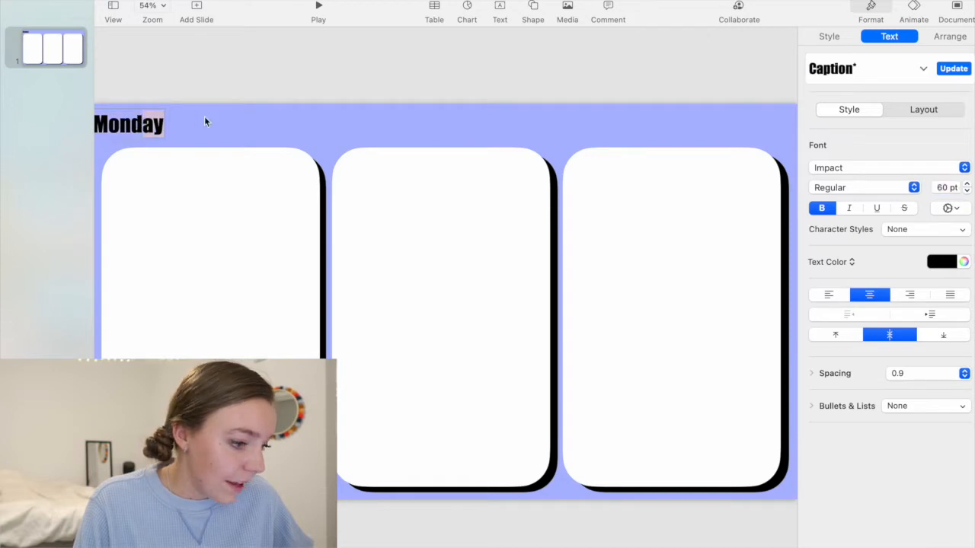
# Move the Monday heading slightly right above the left card and enlarge its font size to 80 pt.
pyautogui.click(205, 121)
pyautogui.moveTo(144, 124); pyautogui.dragTo(181, 129)
pyautogui.click(945, 188)
pyautogui.write('7')
pyautogui.press('Return')
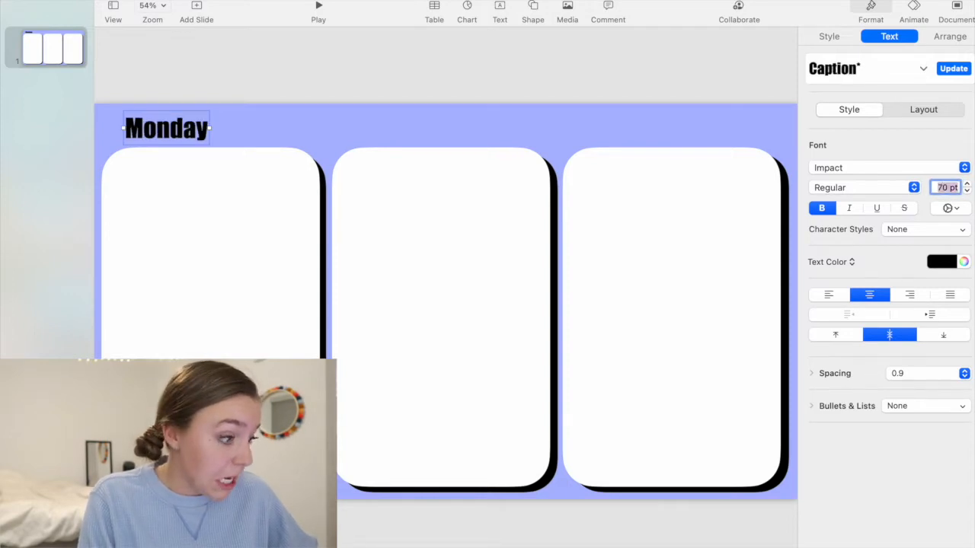
pyautogui.click(941, 188)
pyautogui.write('8')
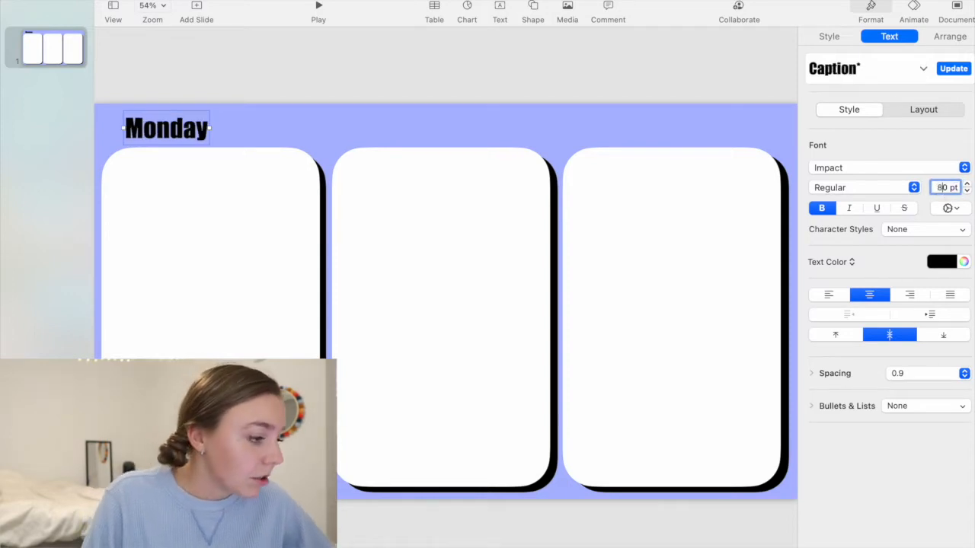
pyautogui.press('Return')
# Reposition the enlarged Monday heading so it sits above the left card.
pyautogui.click(290, 85)
pyautogui.click(187, 124)
pyautogui.doubleClick(191, 123)
pyautogui.click(210, 107)
pyautogui.moveTo(187, 134); pyautogui.dragTo(207, 133)
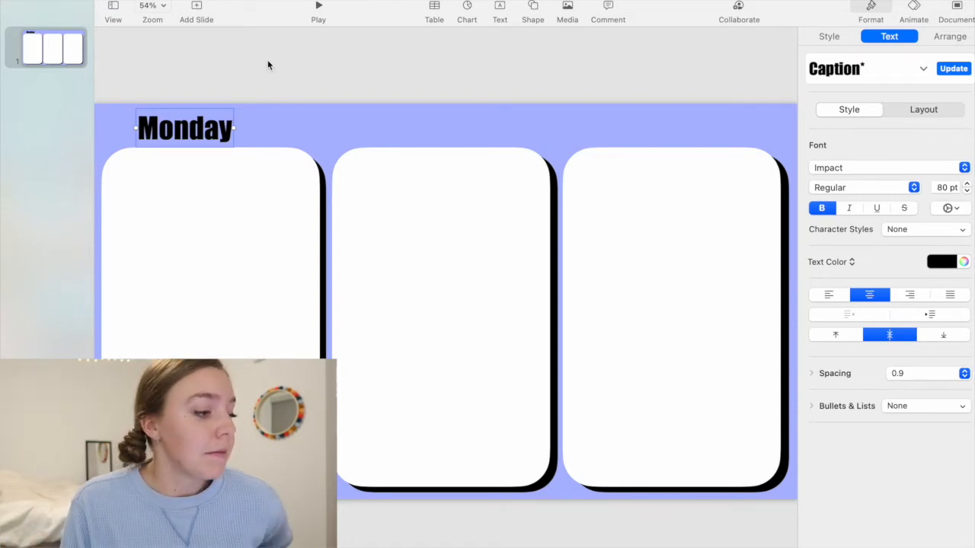
pyautogui.click(268, 64)
pyautogui.moveTo(183, 134); pyautogui.dragTo(180, 134)
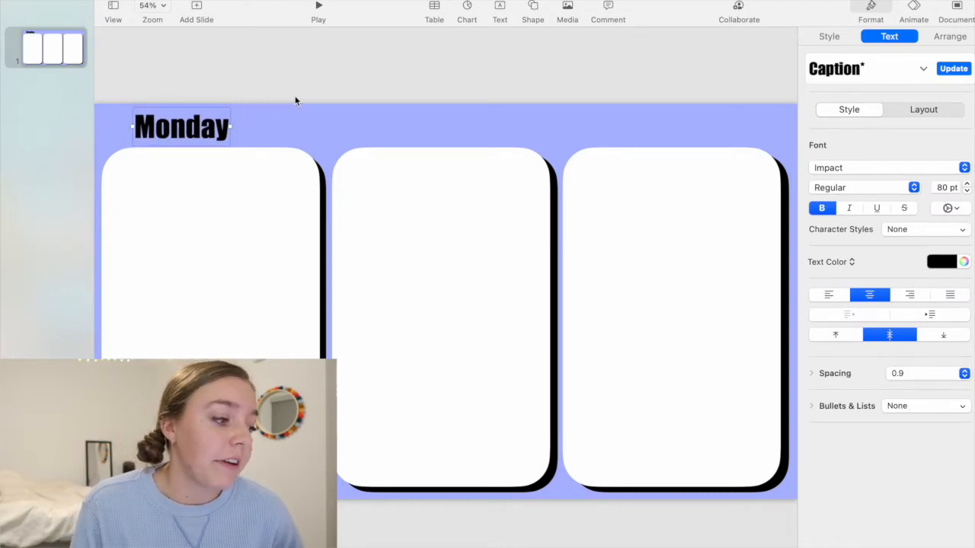
pyautogui.click(276, 79)
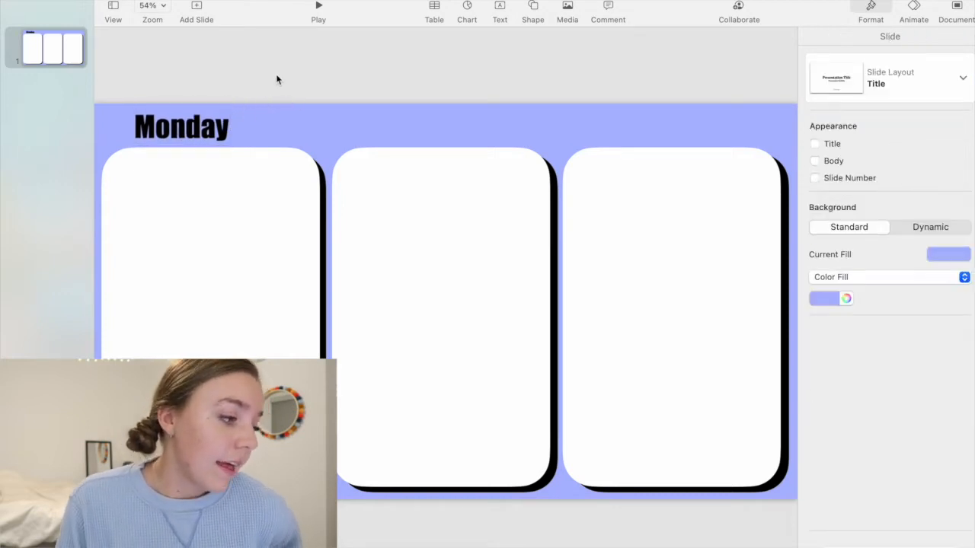
# Duplicate the Monday heading, colour the copy white and place it just right of the original.
pyautogui.click(210, 126)
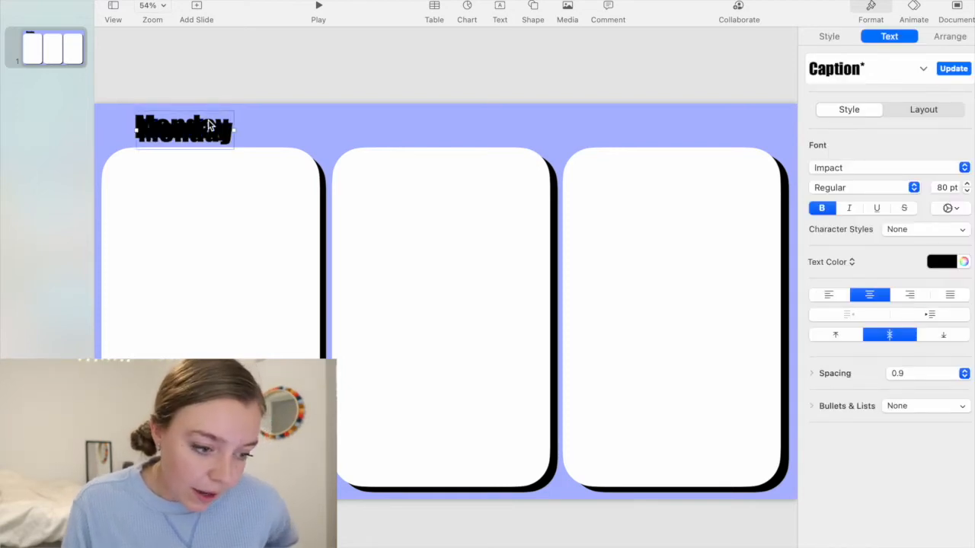
pyautogui.click(948, 264)
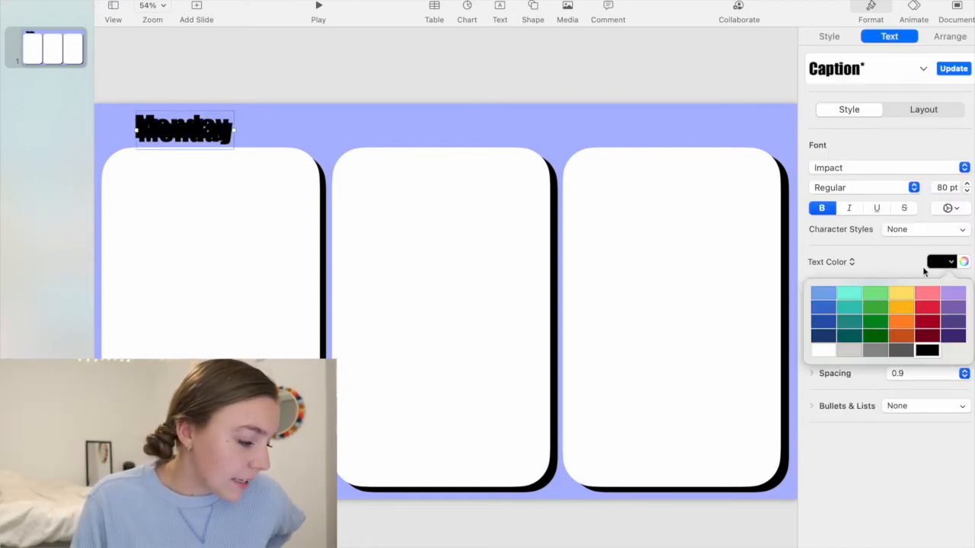
pyautogui.click(821, 349)
pyautogui.moveTo(206, 148); pyautogui.dragTo(303, 139)
# Shift the black Monday heading up and left, and move the white copy into place above the left card.
pyautogui.click(159, 131)
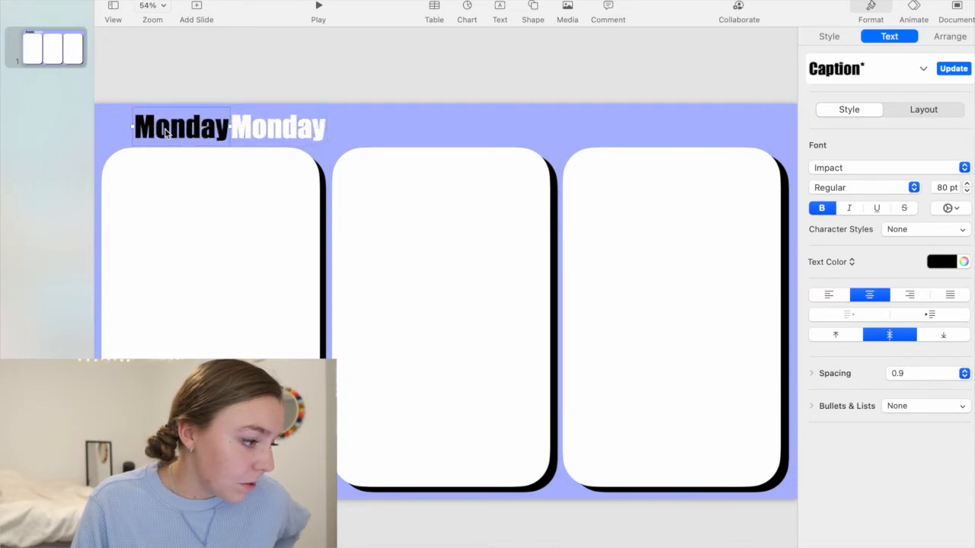
pyautogui.doubleClick(156, 132)
pyautogui.click(270, 122)
pyautogui.moveTo(207, 128); pyautogui.dragTo(166, 120)
pyautogui.moveTo(267, 127); pyautogui.dragTo(167, 128)
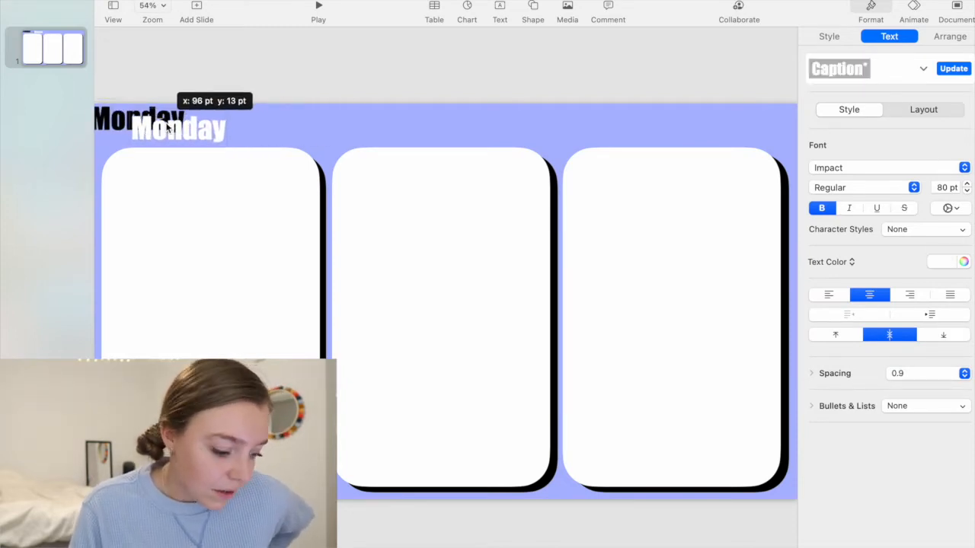
# Replace the black Monday heading with a pasted copy layered over the white one, offset slightly left.
pyautogui.click(120, 122)
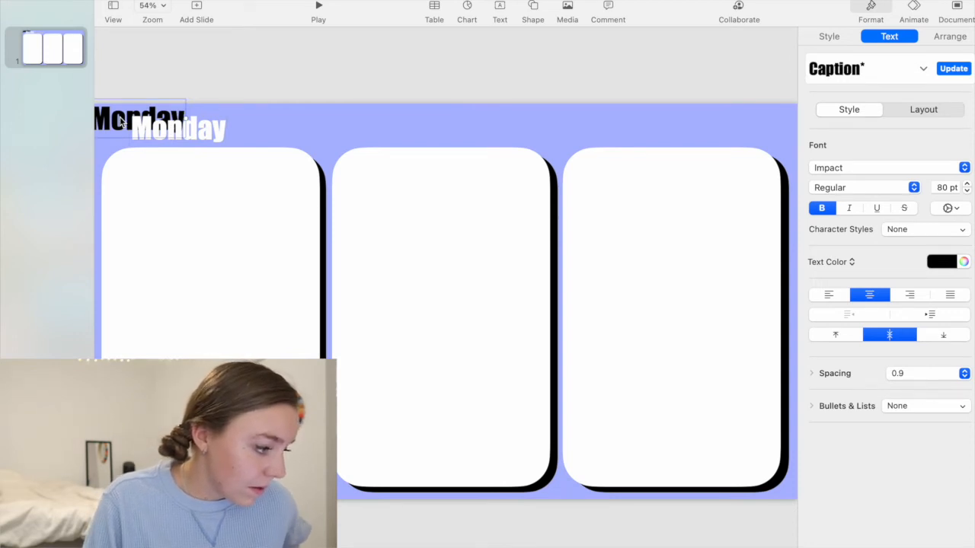
pyautogui.press('super+v')
pyautogui.moveTo(133, 120); pyautogui.dragTo(332, 125)
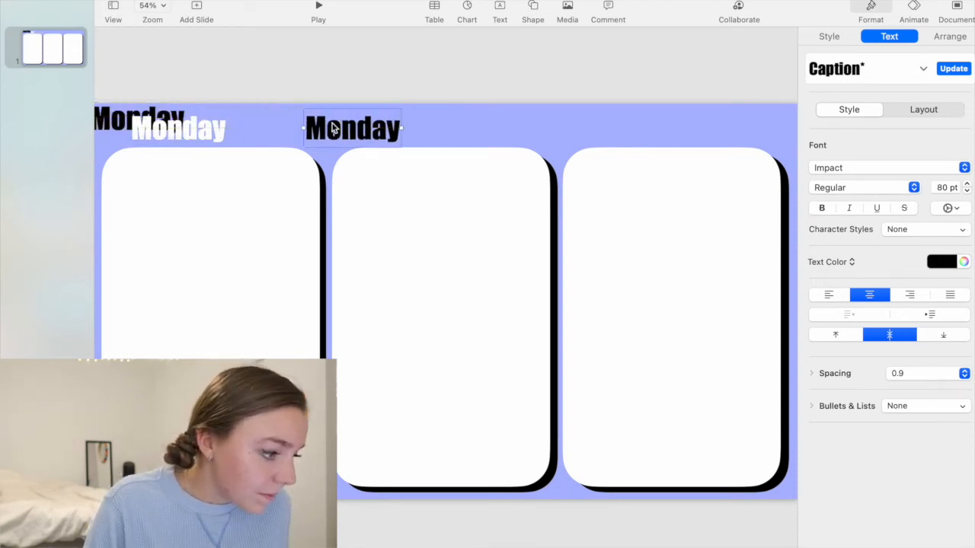
pyautogui.click(104, 122)
pyautogui.press('Delete')
pyautogui.moveTo(373, 125); pyautogui.dragTo(191, 125)
pyautogui.click(360, 89)
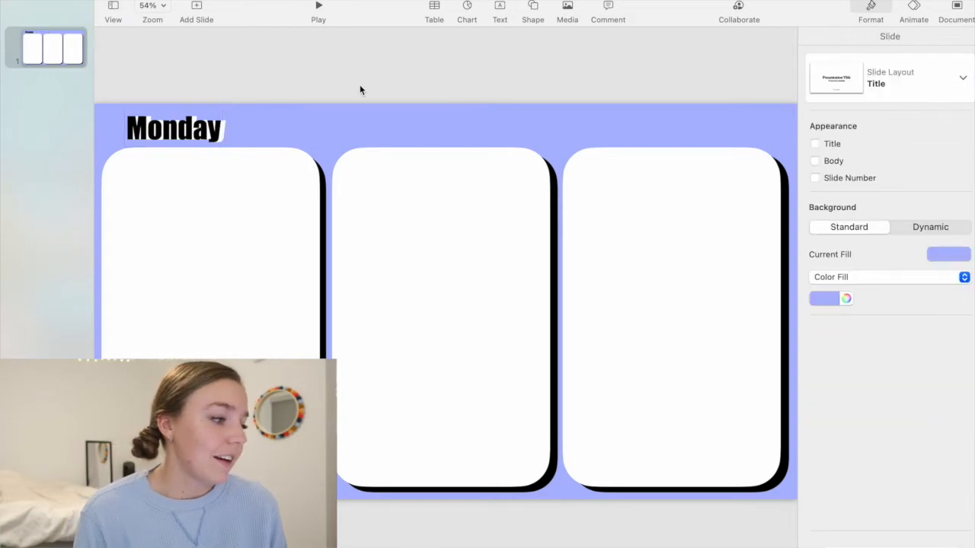
# Delete the white Monday text and move the black heading back above the left card.
pyautogui.moveTo(194, 119); pyautogui.dragTo(323, 122)
pyautogui.click(204, 134)
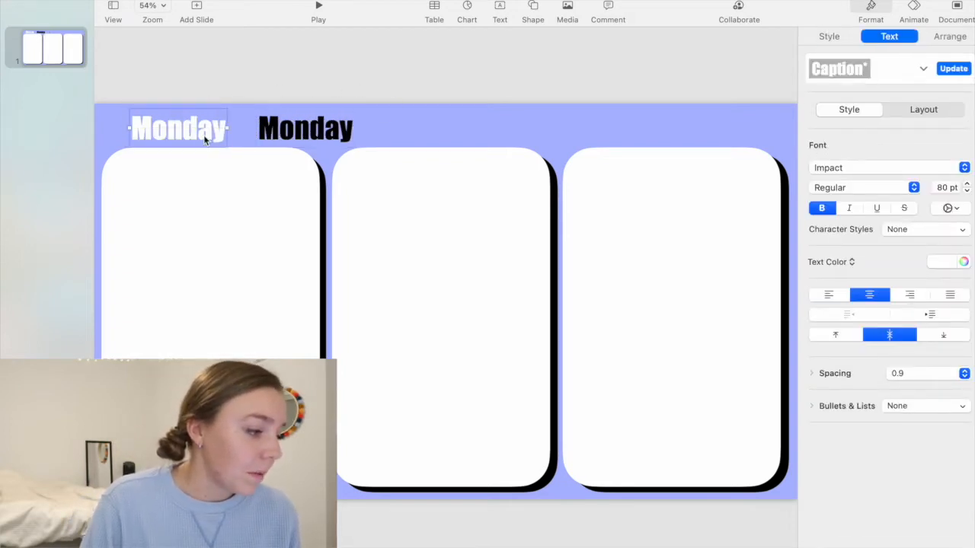
pyautogui.press('Delete')
pyautogui.moveTo(299, 128); pyautogui.dragTo(175, 128)
pyautogui.click(394, 79)
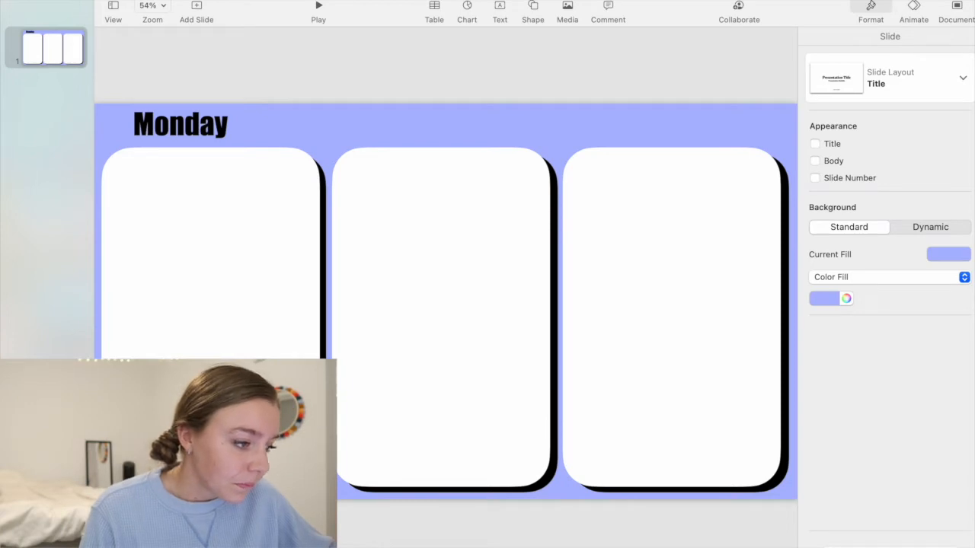
# Insert a text box, place it near the upper left of the left card and clear its placeholder text.
pyautogui.click(500, 8)
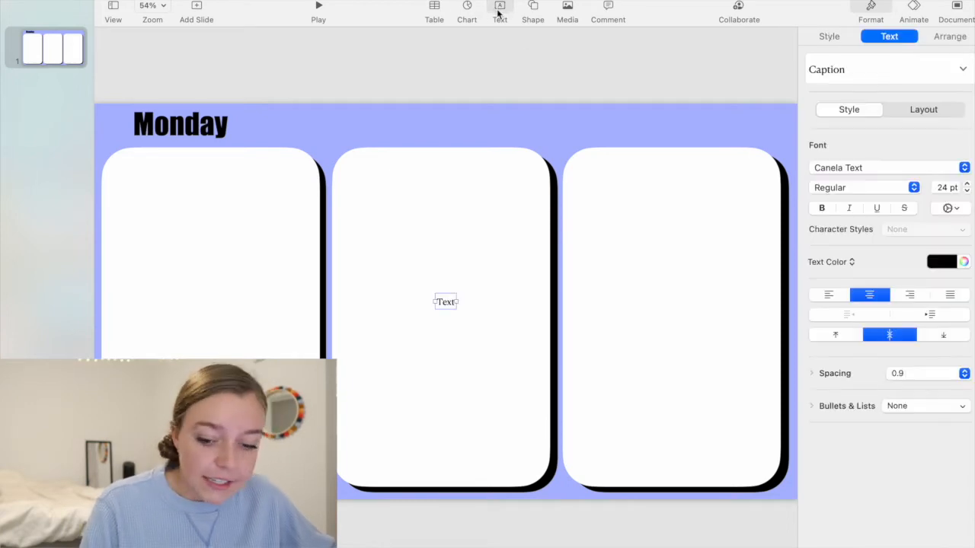
pyautogui.moveTo(447, 304); pyautogui.dragTo(137, 193)
pyautogui.doubleClick(136, 192)
pyautogui.press('BackSpace')
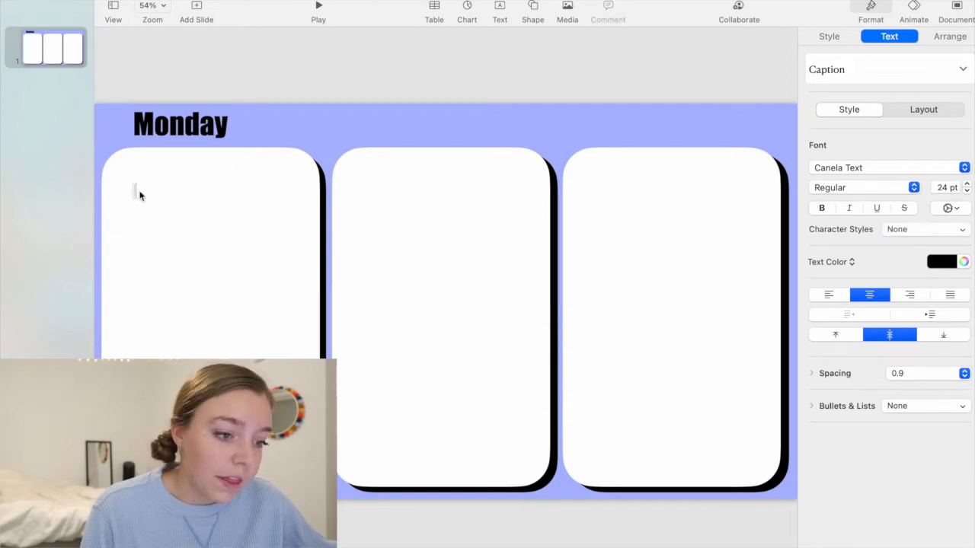
# Set the empty text box's font to Impact at 36 pt.
pyautogui.click(830, 172)
pyautogui.scroll(5, 831, 137)
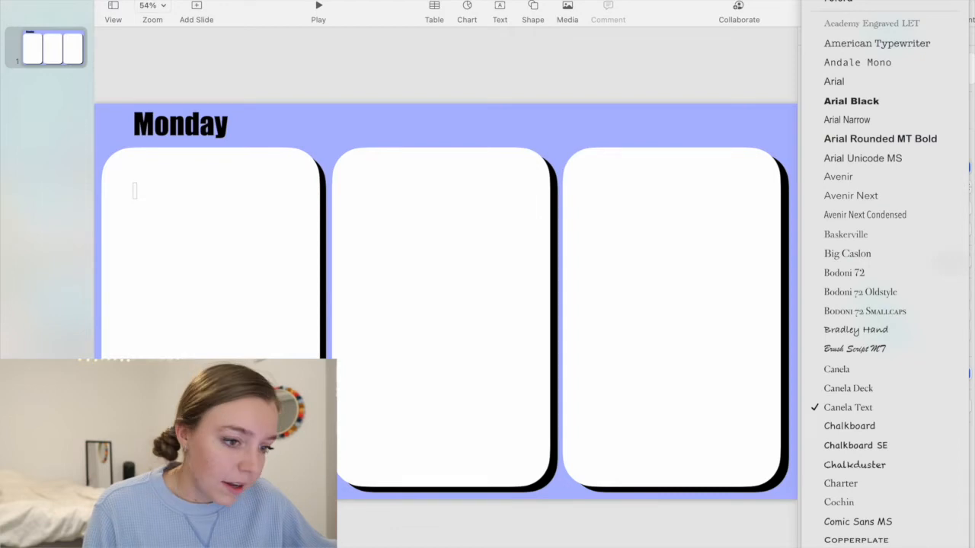
pyautogui.click(832, 0)
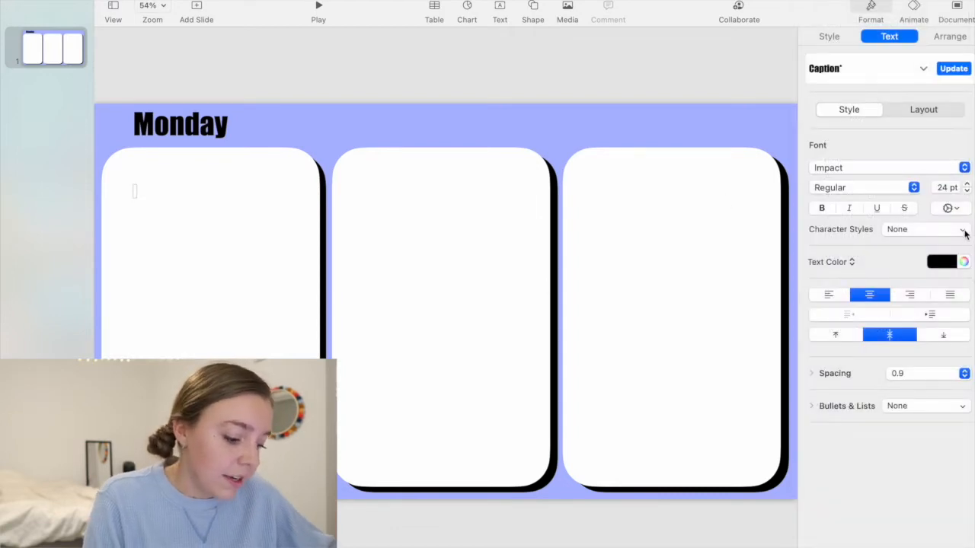
pyautogui.click(944, 188)
pyautogui.press('BackSpace')
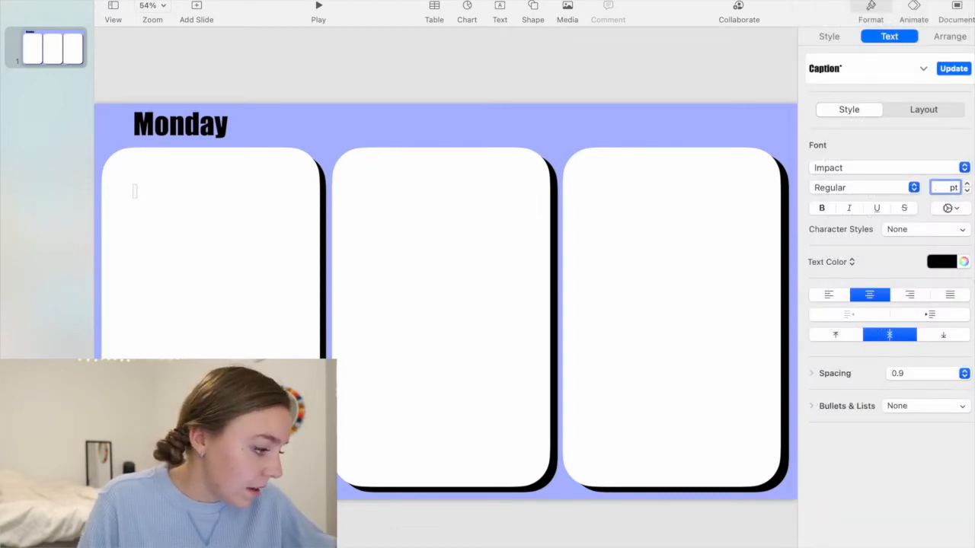
pyautogui.write('36')
pyautogui.press('Return')
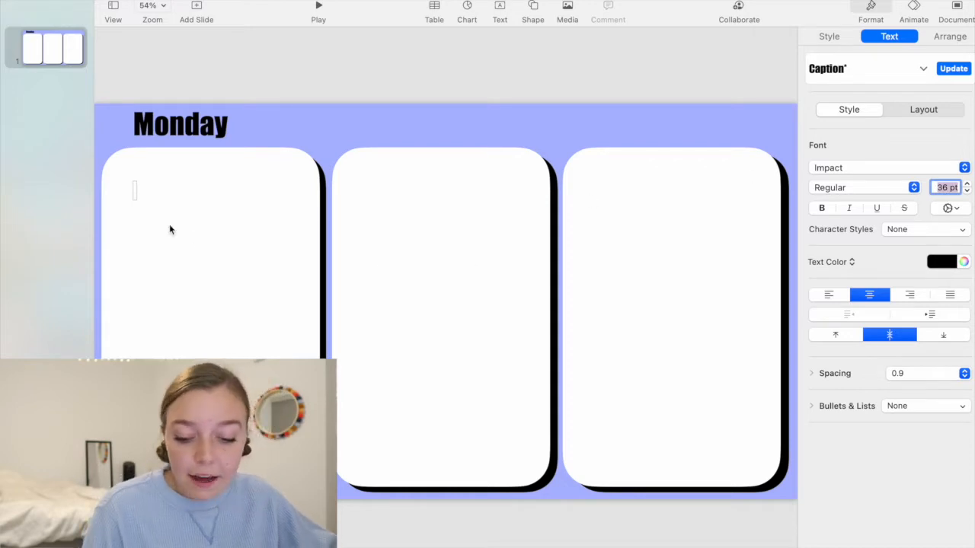
# Enter the heading "ASEN 4018" in the text box, followed by blank lines for tasks.
pyautogui.click(135, 191)
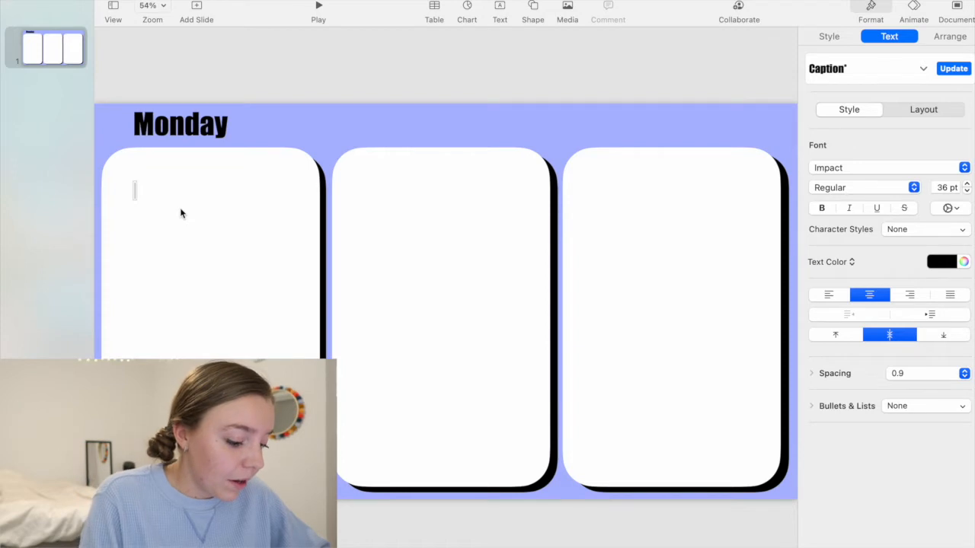
pyautogui.write('ASEN 4018')
pyautogui.press('Return')
pyautogui.press('Return')
pyautogui.press('Return')
pyautogui.press('Return')
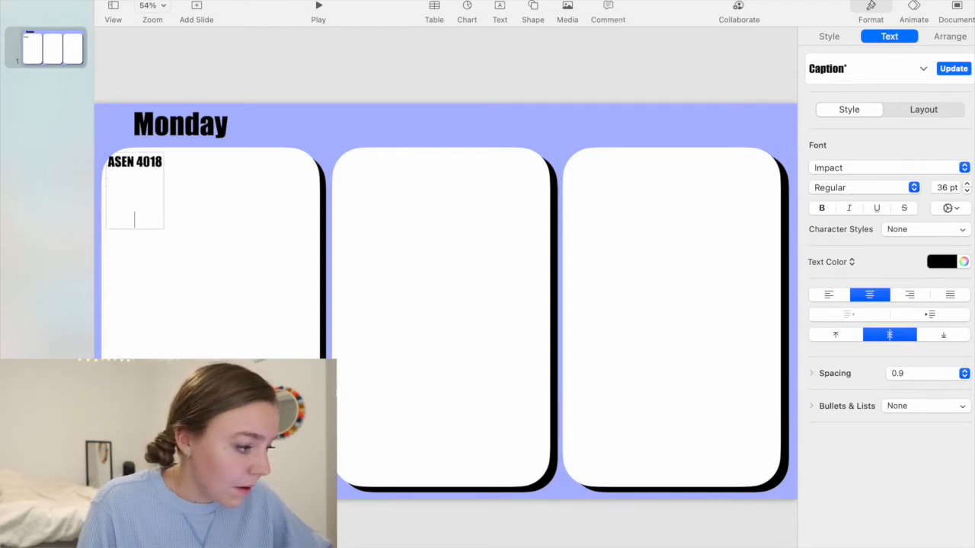
# Left-align the current line and add the spaced headings "ASEN 4138" and "ASEN 5044" below ASEN 4018.
pyautogui.click(838, 294)
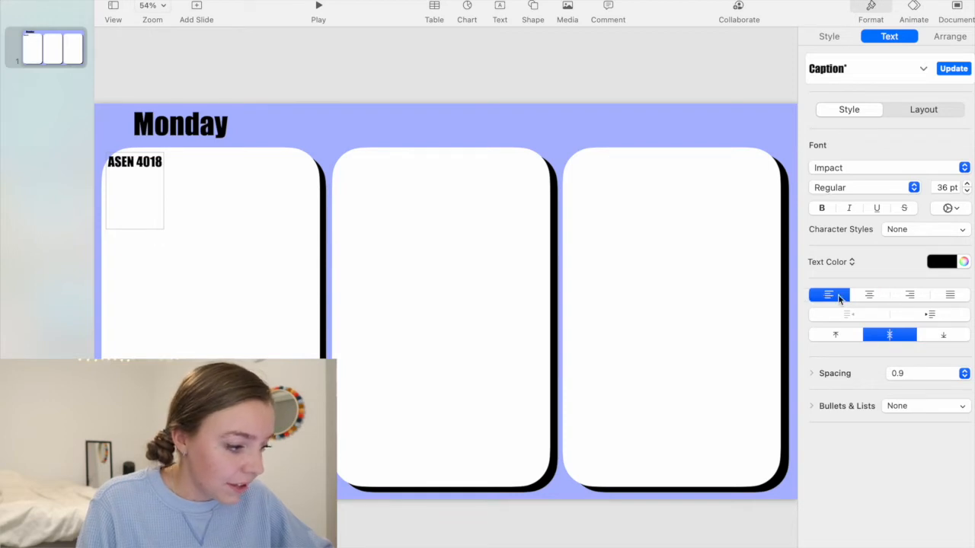
pyautogui.write('ASEN')
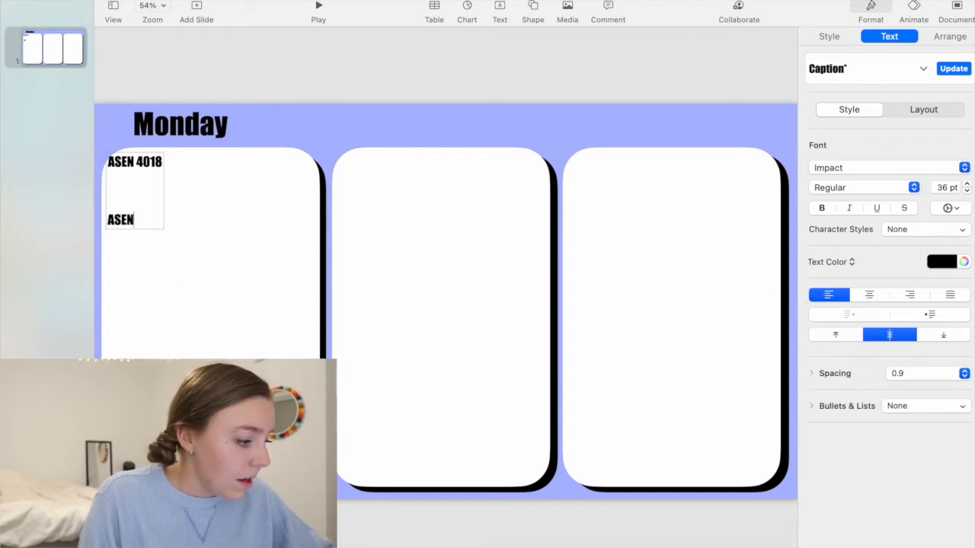
pyautogui.write(' 4138')
pyautogui.press('Return')
pyautogui.press('Return')
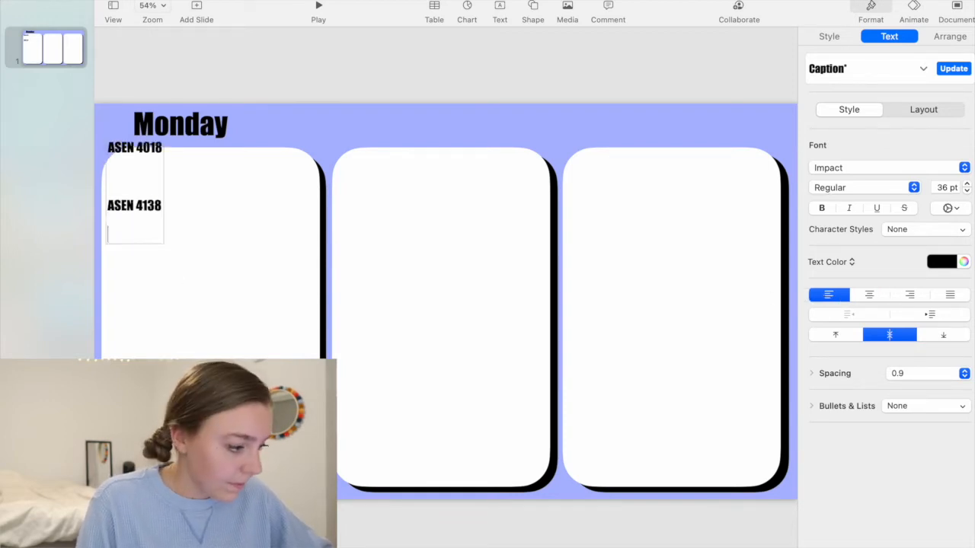
pyautogui.write('ASEN ')
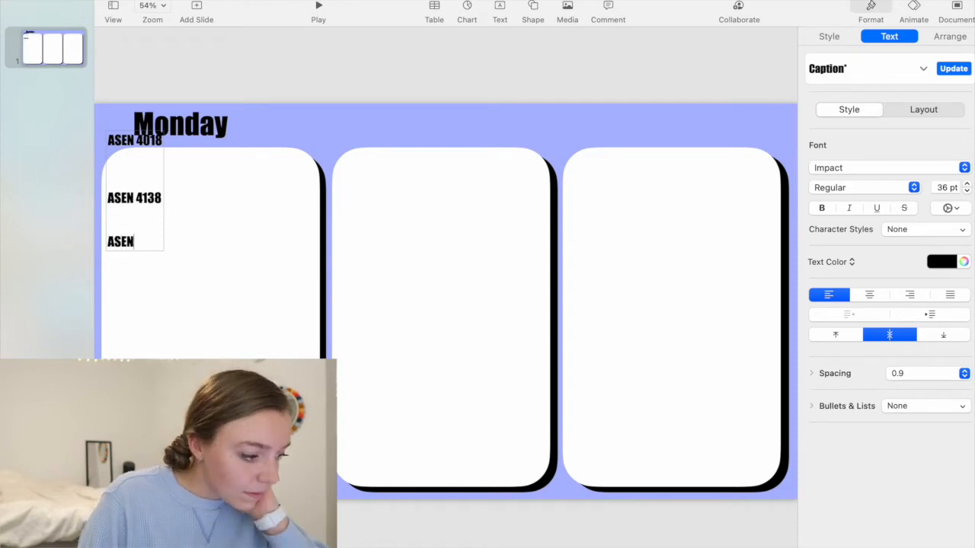
pyautogui.write('5044')
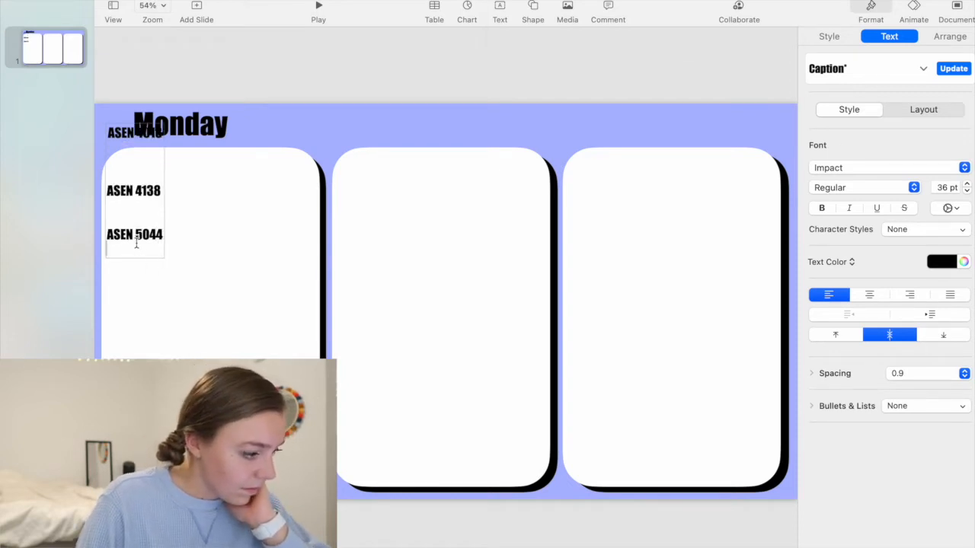
# Move the course list down inside the left card and left-align all of its text.
pyautogui.click(208, 244)
pyautogui.moveTo(150, 218); pyautogui.dragTo(156, 262)
pyautogui.click(139, 188)
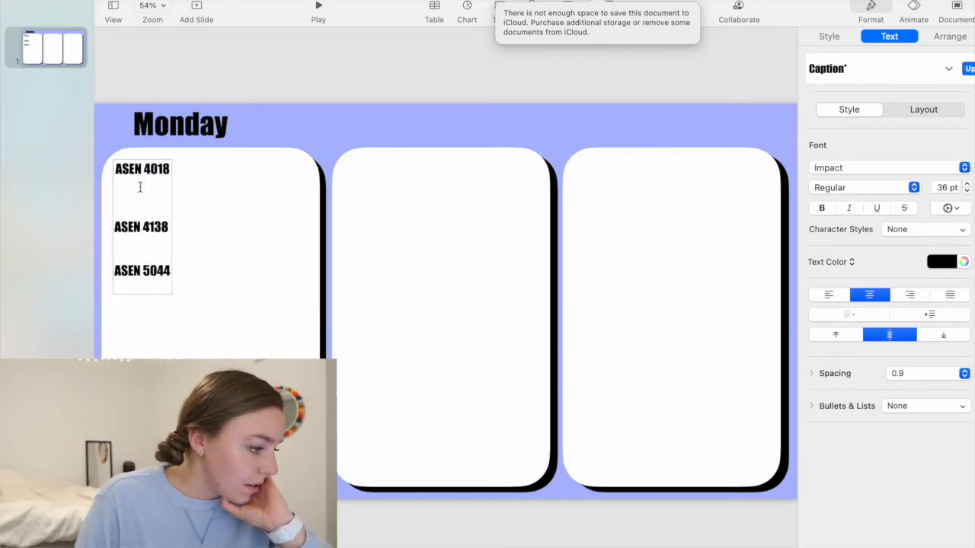
pyautogui.click(137, 200)
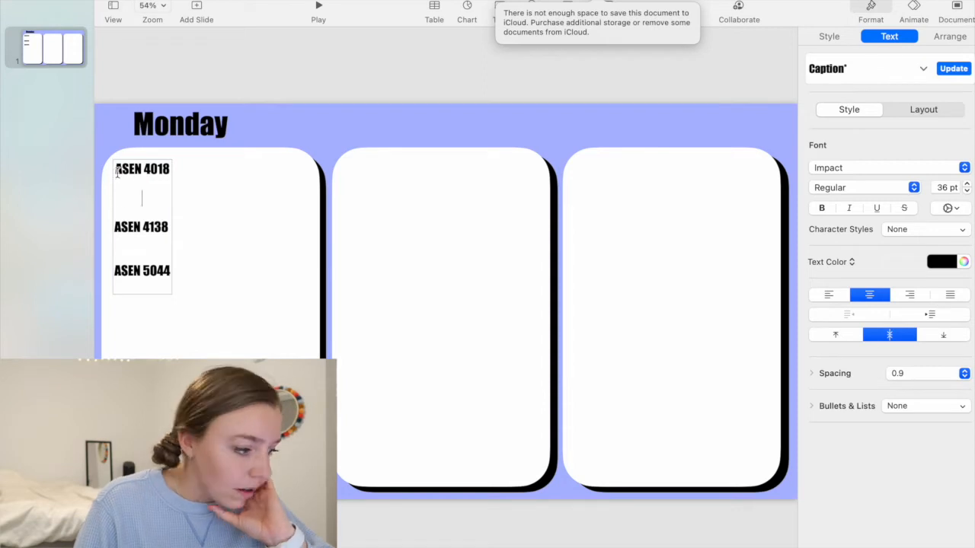
pyautogui.moveTo(114, 161); pyautogui.dragTo(148, 286)
pyautogui.click(827, 294)
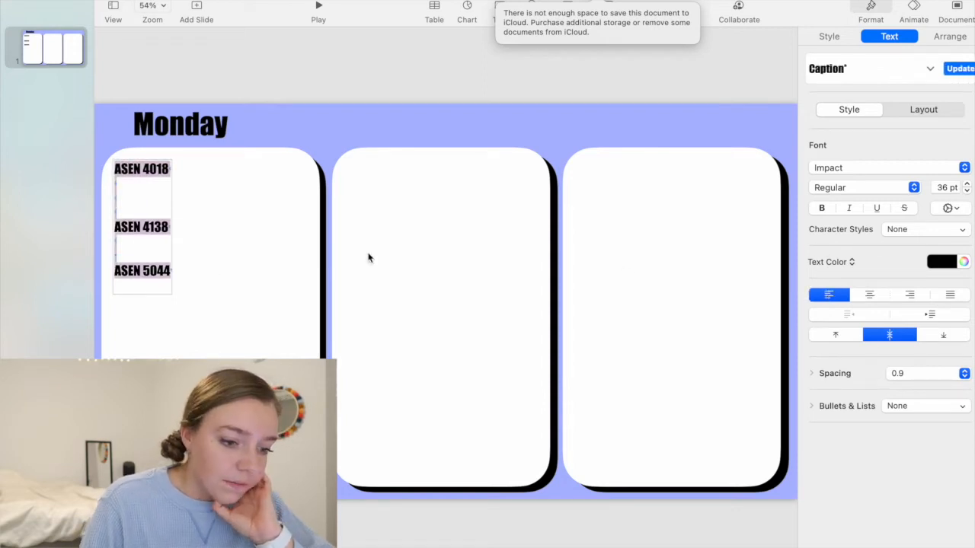
# Add three lines with the circle Image list style directly beneath the ASEN 4018 heading.
pyautogui.click(130, 198)
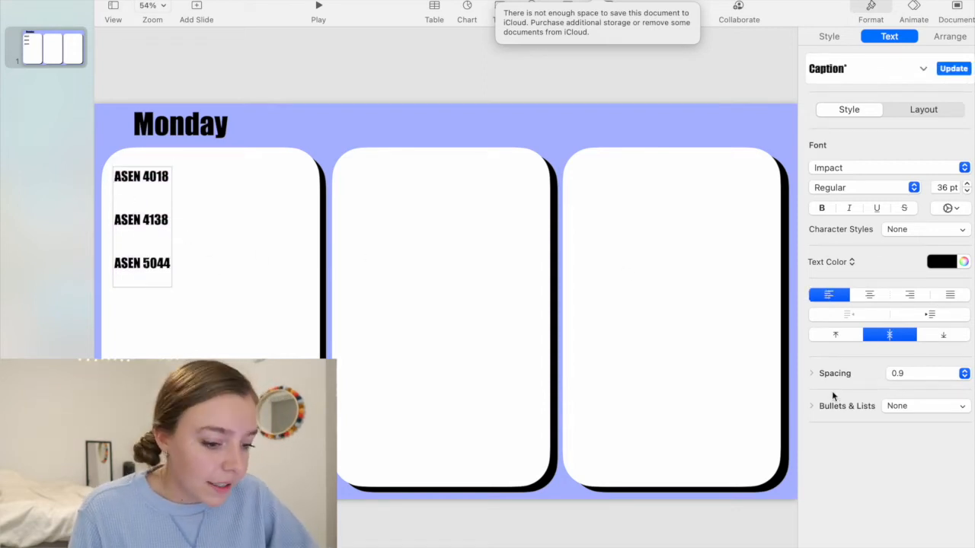
pyautogui.click(952, 408)
pyautogui.click(952, 410)
pyautogui.click(962, 406)
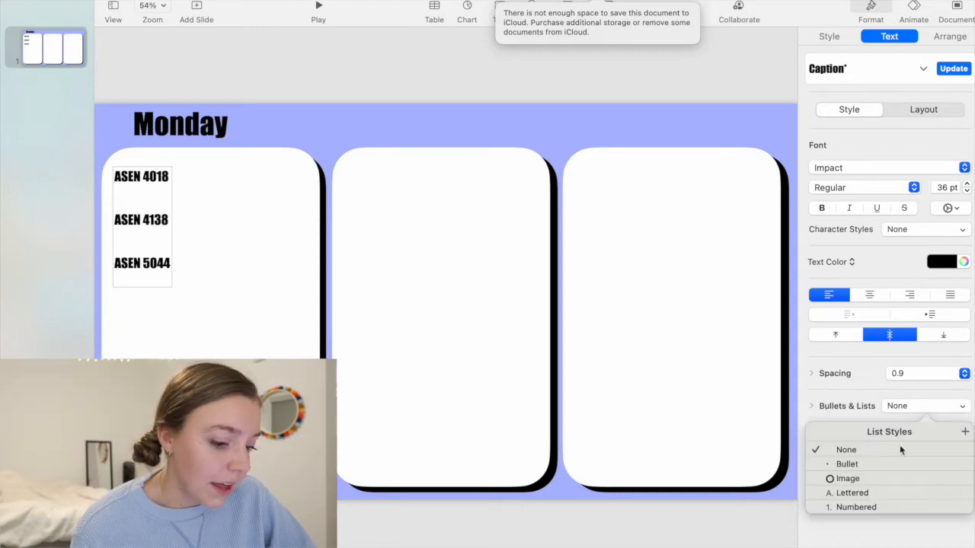
pyautogui.click(843, 479)
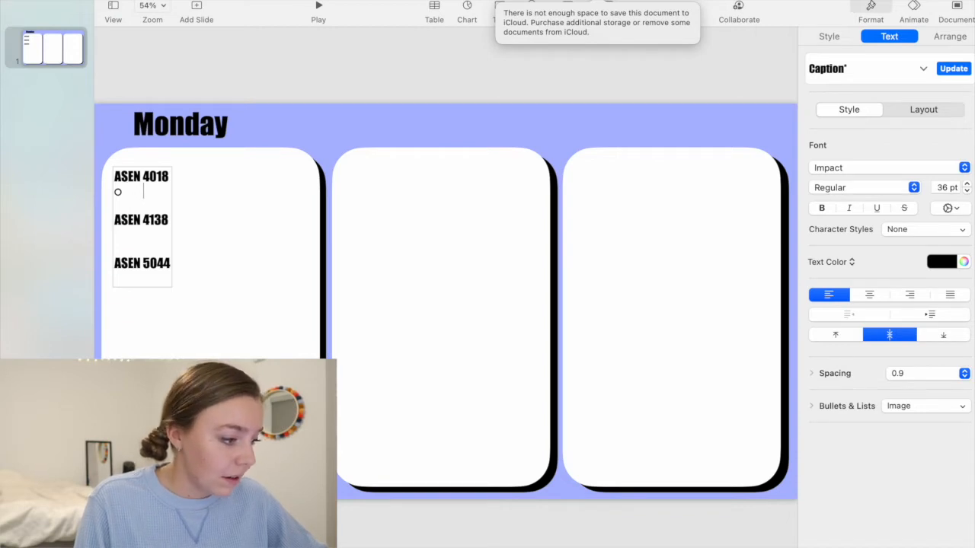
pyautogui.press('Return')
pyautogui.press('Return')
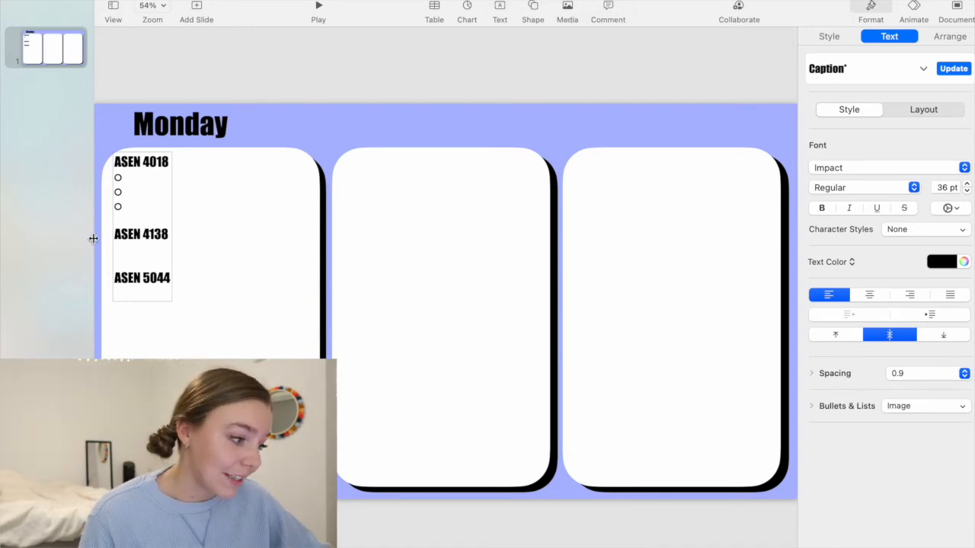
# Add a line with an Image-style circle bullet beneath ASEN 4138 and remove the extra blank line after it.
pyautogui.click(239, 266)
pyautogui.click(160, 234)
pyautogui.doubleClick(167, 234)
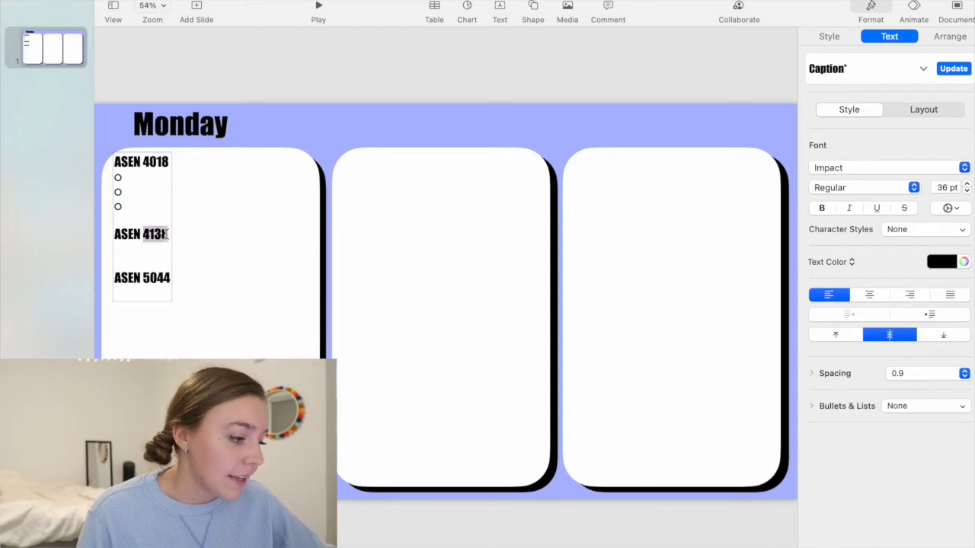
pyautogui.click(167, 233)
pyautogui.press('Return')
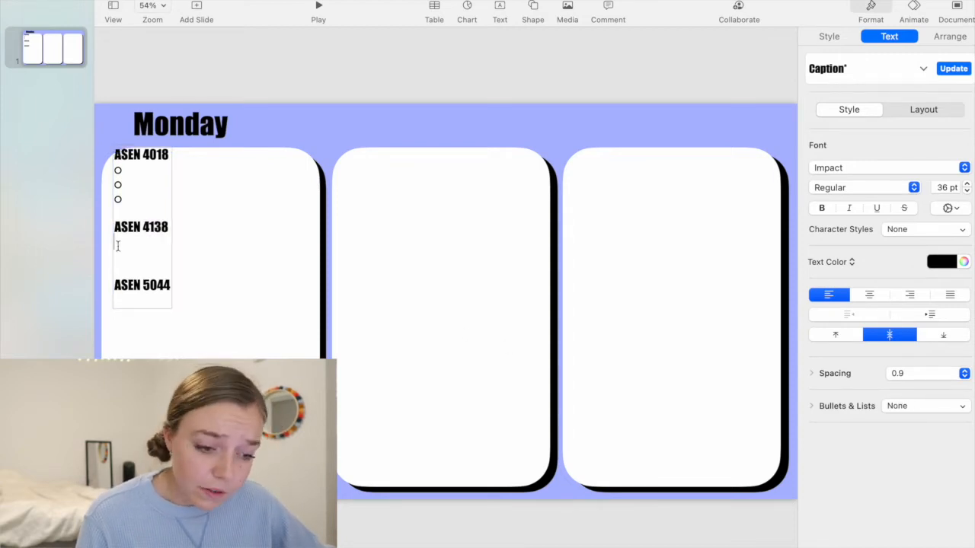
pyautogui.click(927, 409)
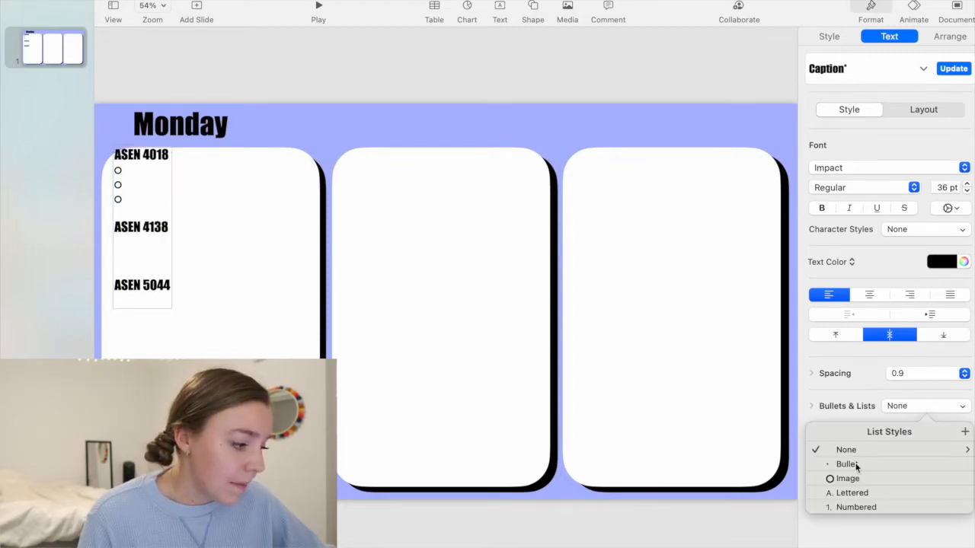
pyautogui.click(833, 475)
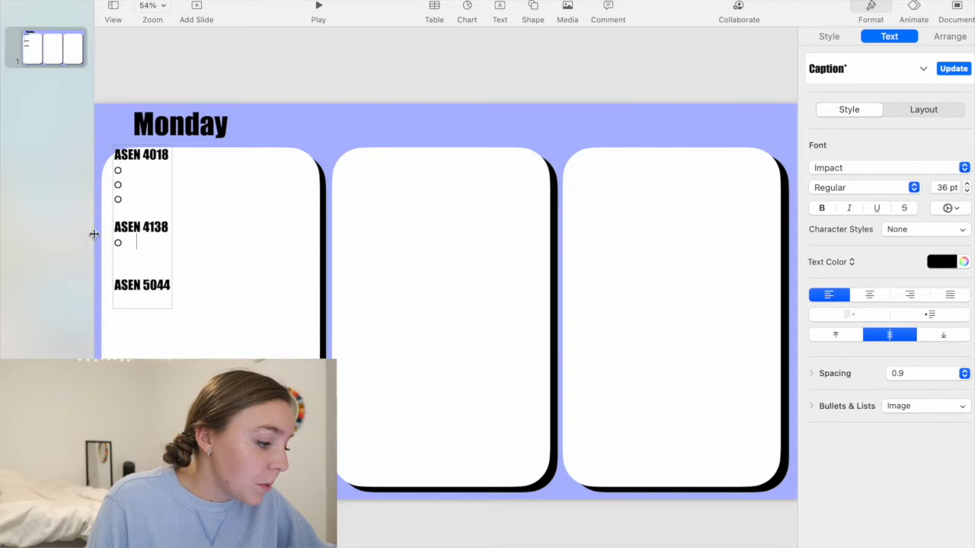
pyautogui.press('BackSpace')
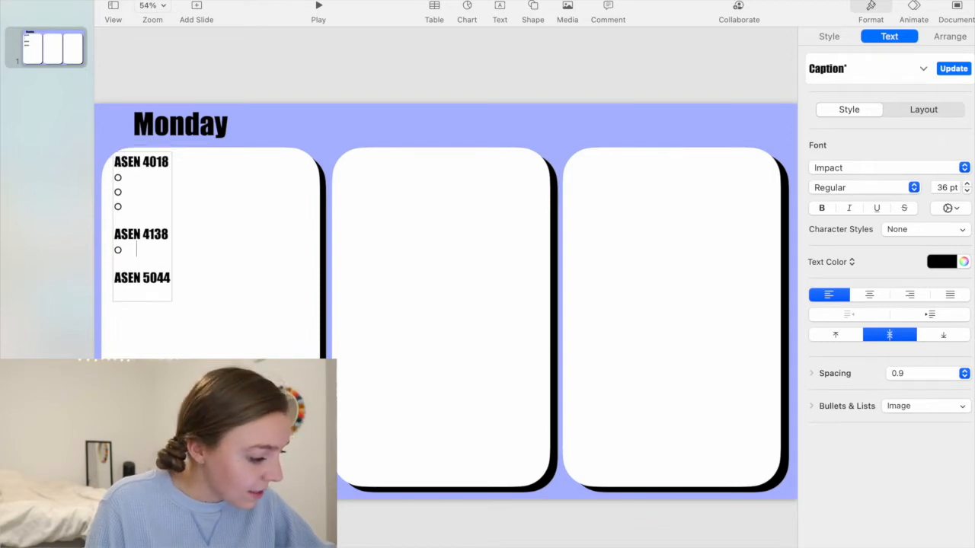
# Change the middle heading to "ASEN 5044" and add a second circle bullet beneath it.
pyautogui.press('Return')
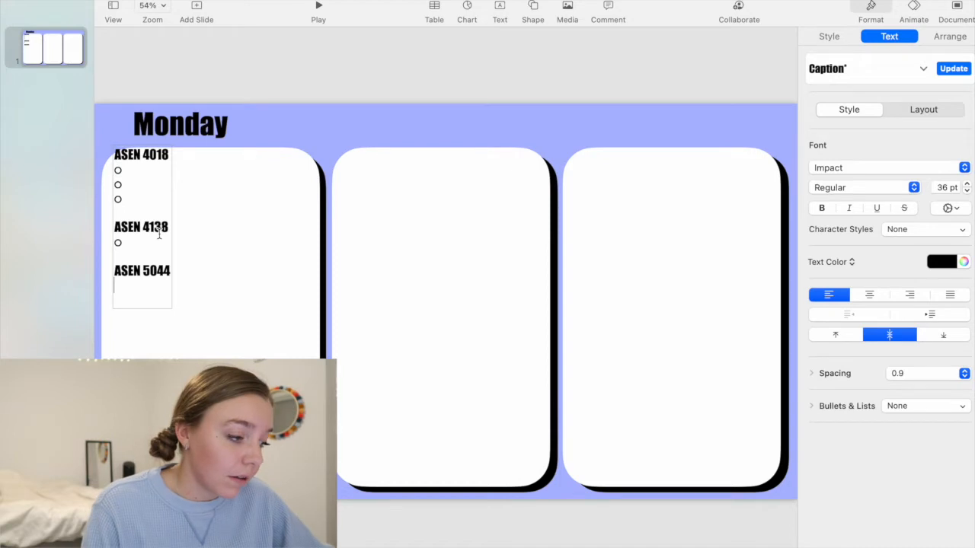
pyautogui.press('BackSpace')
pyautogui.press('BackSpace')
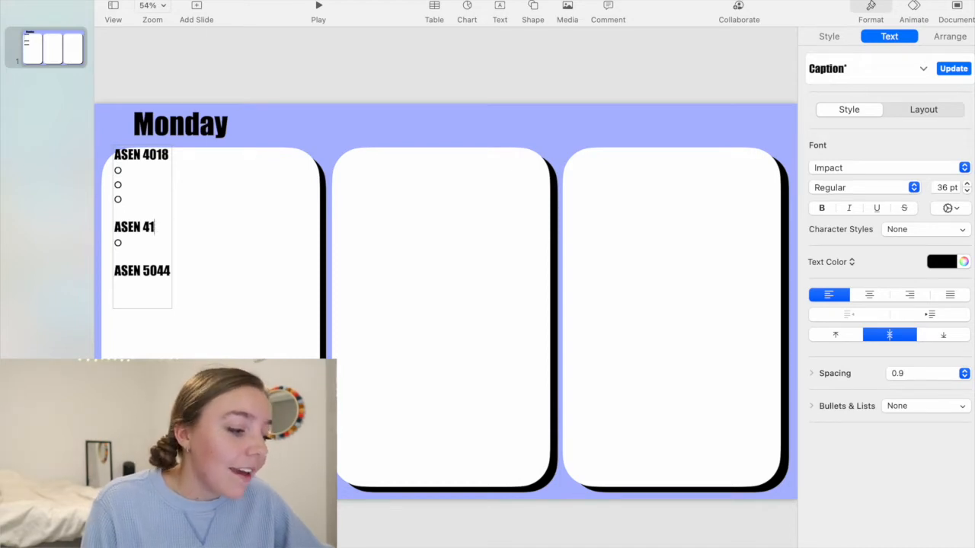
pyautogui.write('5044')
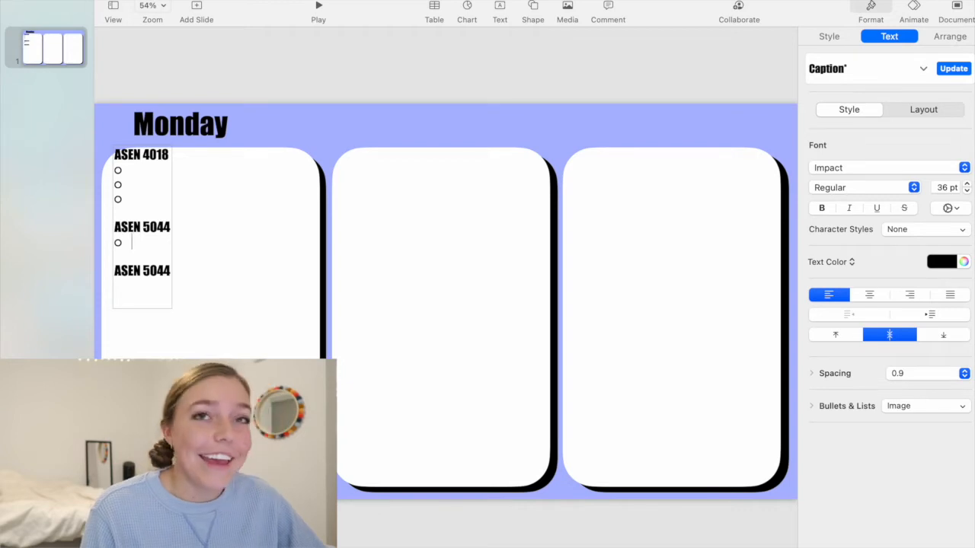
pyautogui.press('Return')
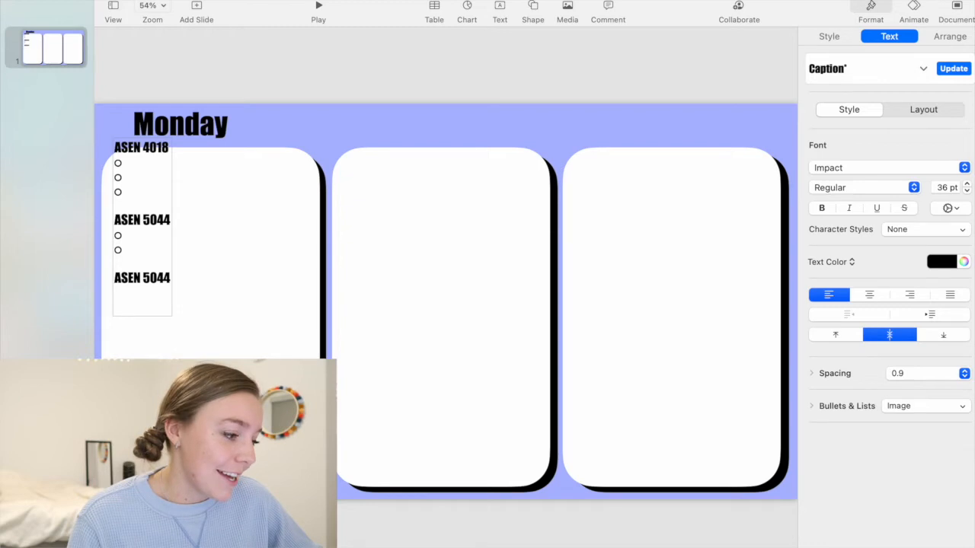
# Move the course list back down inside the left card and change its last heading to "ASEN 4138".
pyautogui.click(211, 246)
pyautogui.moveTo(162, 220); pyautogui.dragTo(163, 245)
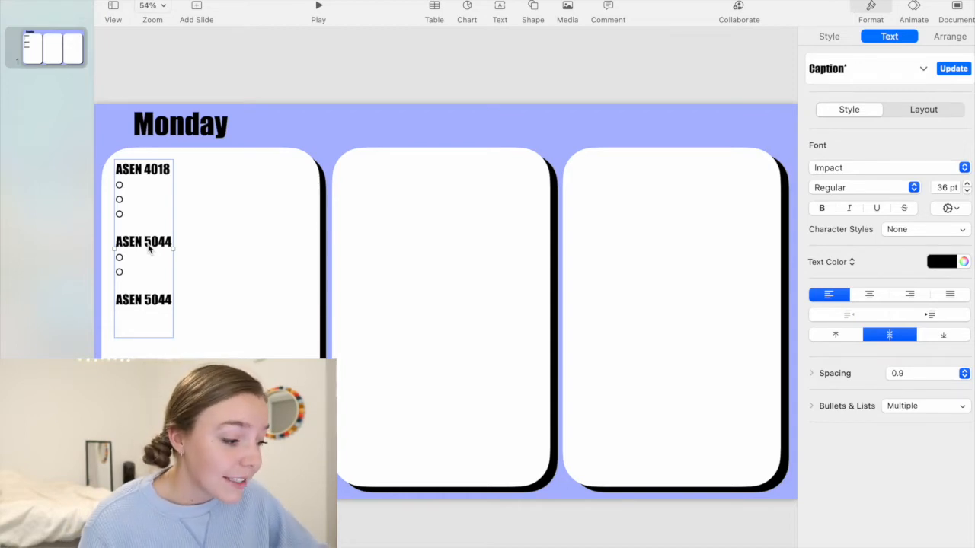
pyautogui.doubleClick(165, 299)
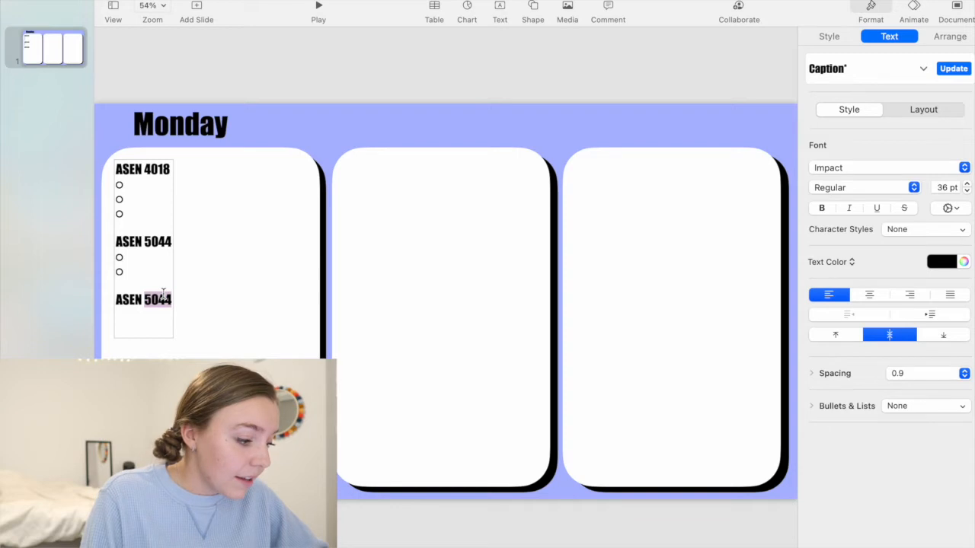
pyautogui.write('4')
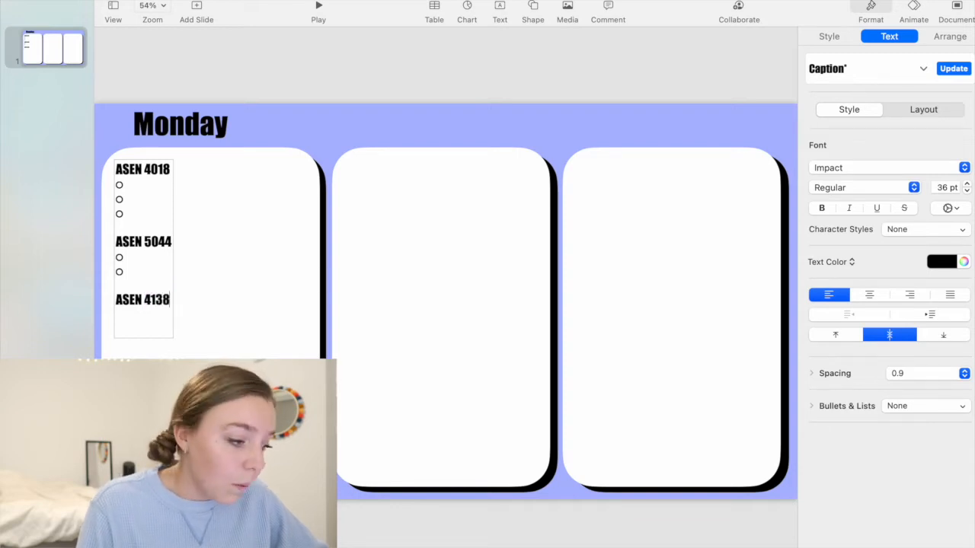
pyautogui.write('138')
# Add one Image-style circle bullet beneath ASEN 4138 and a "CSCI 3287" heading with a new line after it.
pyautogui.press('Return')
pyautogui.click(910, 406)
pyautogui.click(841, 478)
pyautogui.press('Return')
pyautogui.press('Return')
pyautogui.press('Return')
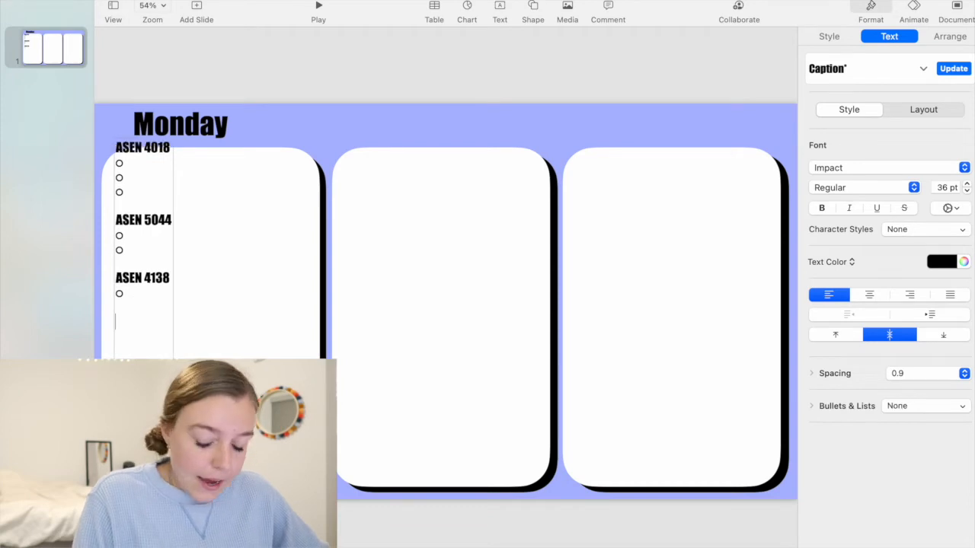
pyautogui.write('CSCI 3287')
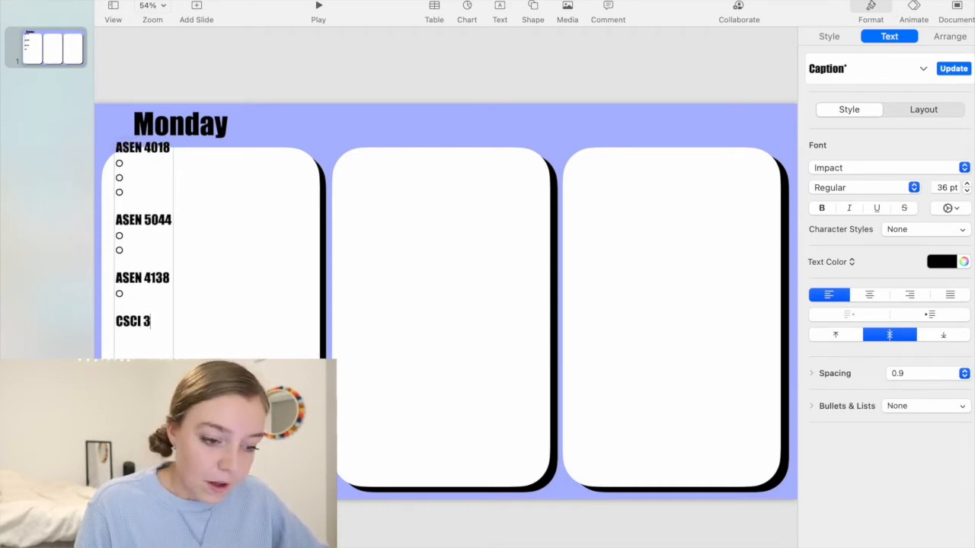
pyautogui.press('Return')
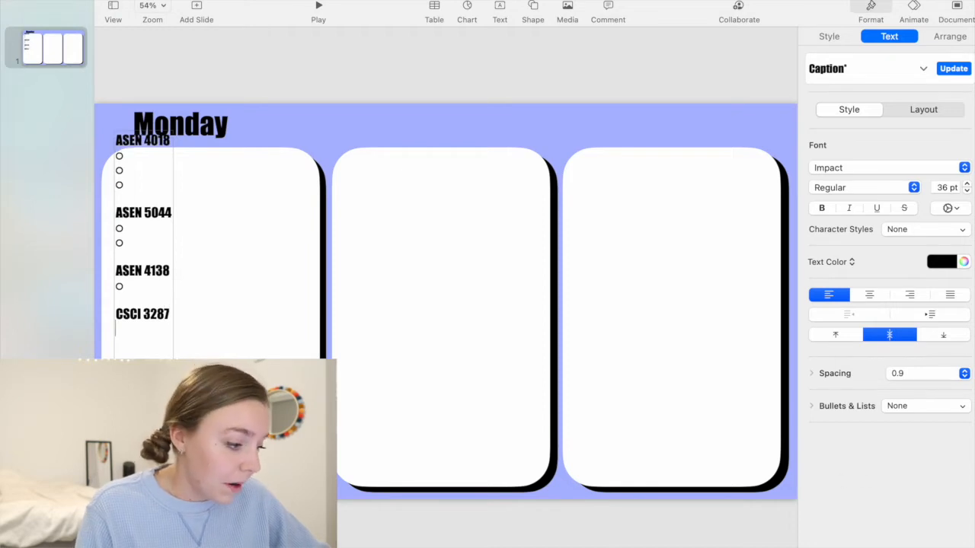
# Add an Image-style circle bullet beneath CSCI 3287 and end the list with a new unbulleted line.
pyautogui.click(891, 409)
pyautogui.click(857, 477)
pyautogui.press('Return')
pyautogui.press('Return')
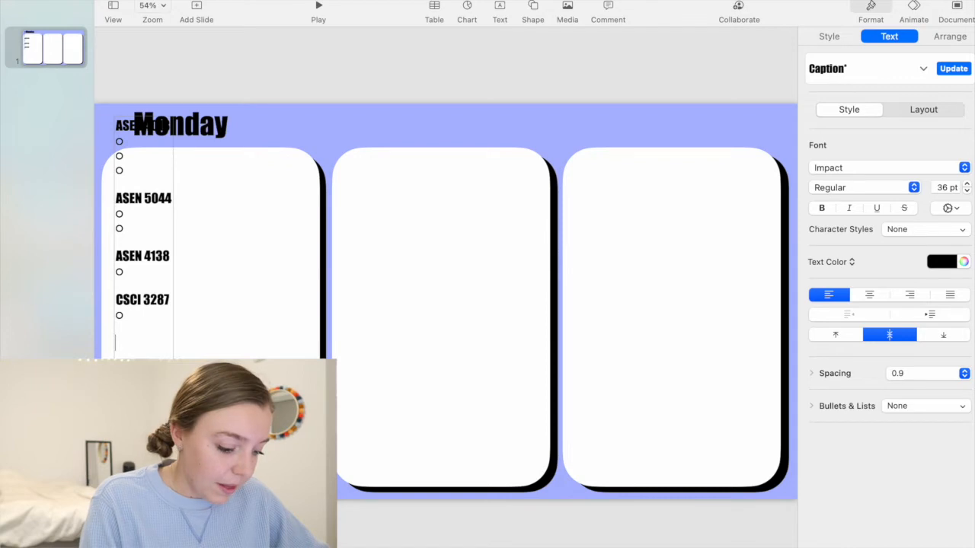
# Add a "MUSC 1832" heading to the course list with one Image-style circle bullet beneath it.
pyautogui.write('MUSC 1832')
pyautogui.press('Return')
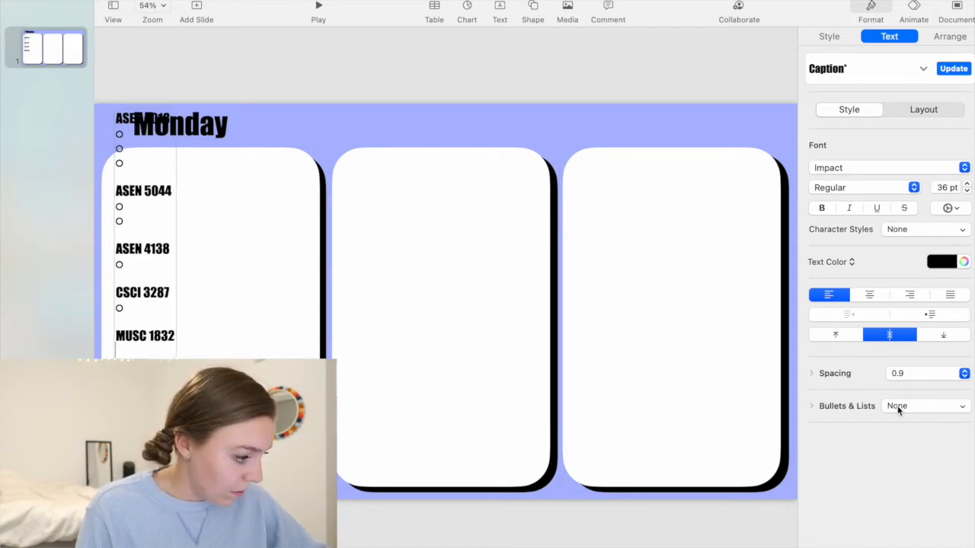
pyautogui.click(922, 405)
pyautogui.click(834, 476)
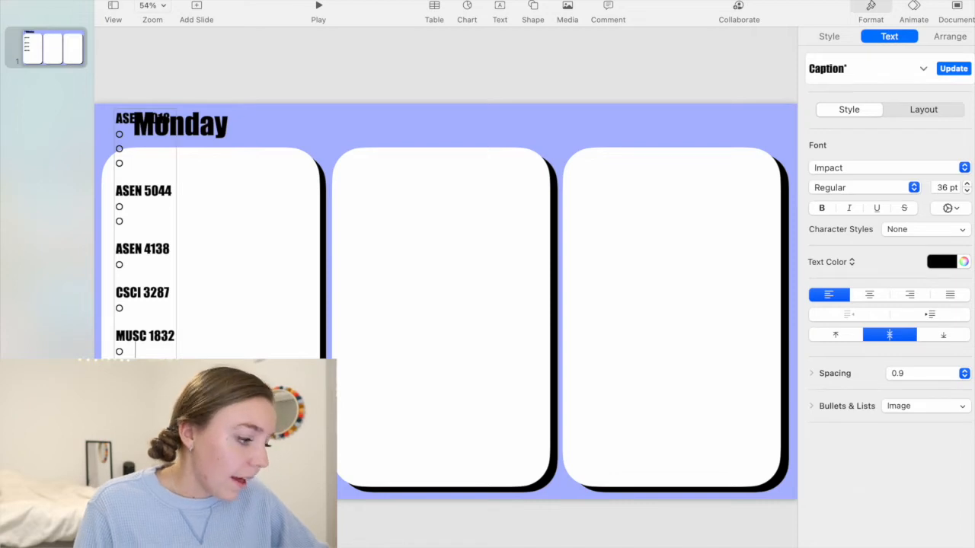
# Move the course list down so its first heading sits inside the left card below Monday.
pyautogui.click(284, 316)
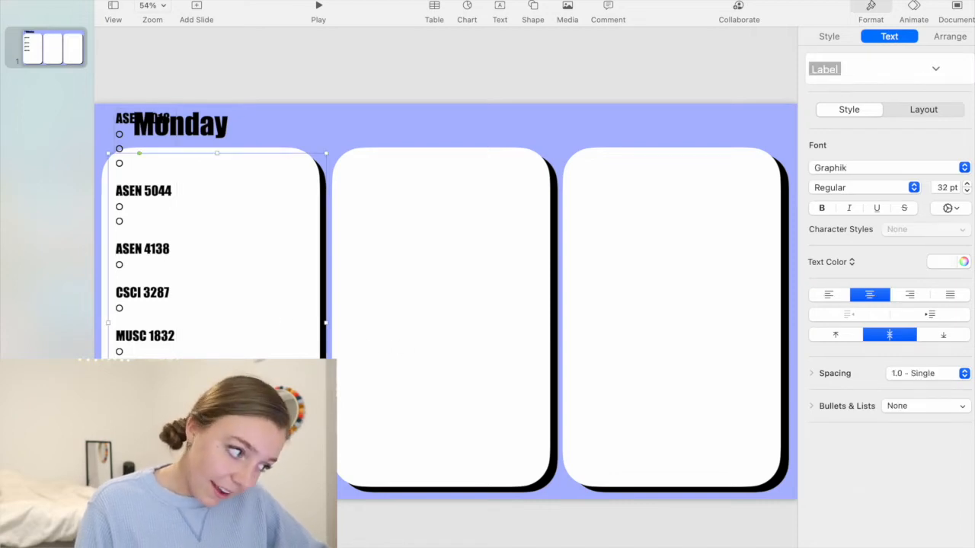
pyautogui.click(134, 292)
pyautogui.moveTo(116, 292); pyautogui.dragTo(196, 343)
pyautogui.click(247, 332)
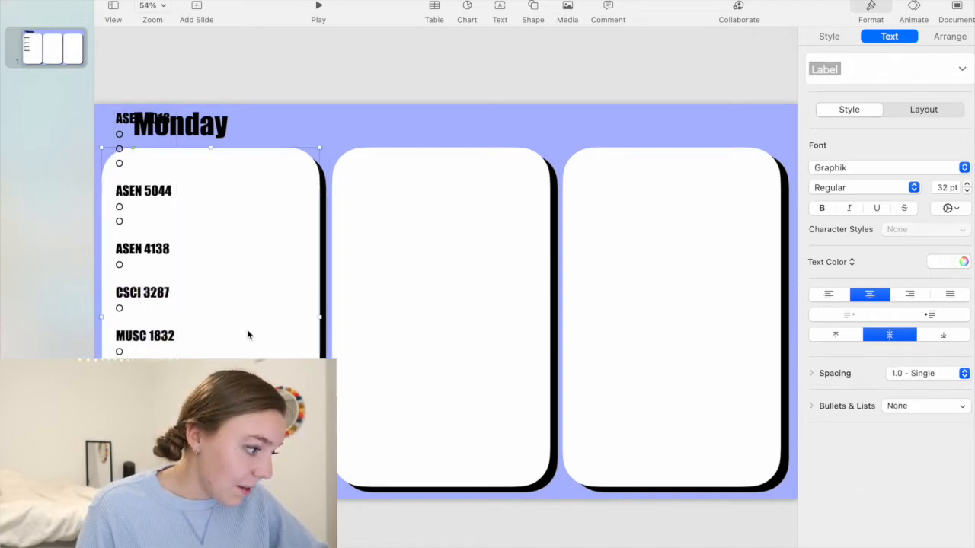
pyautogui.moveTo(146, 292); pyautogui.dragTo(147, 344)
# Select all the text in the course list and set its font size to 45 pt.
pyautogui.moveTo(137, 405); pyautogui.dragTo(128, 272)
pyautogui.moveTo(131, 273); pyautogui.dragTo(139, 352)
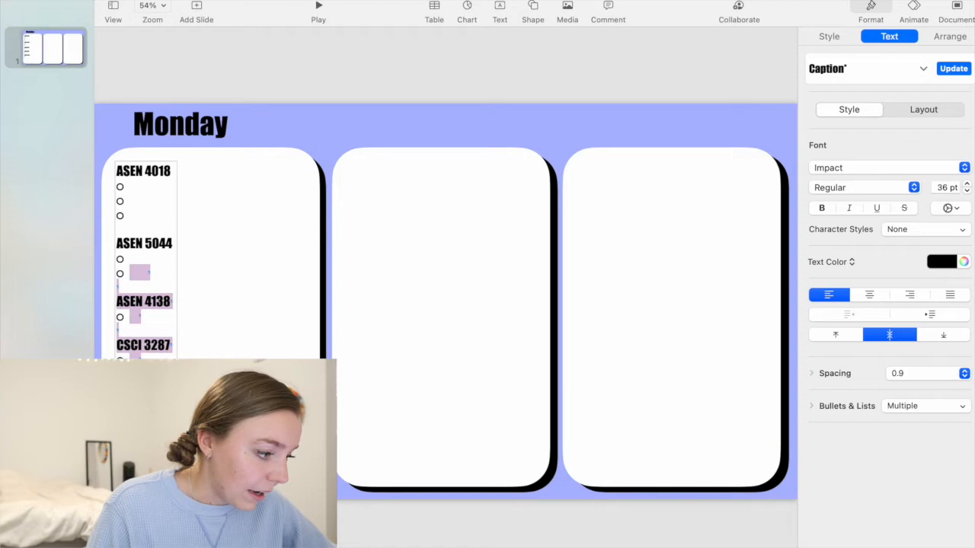
pyautogui.moveTo(130, 235); pyautogui.dragTo(115, 172)
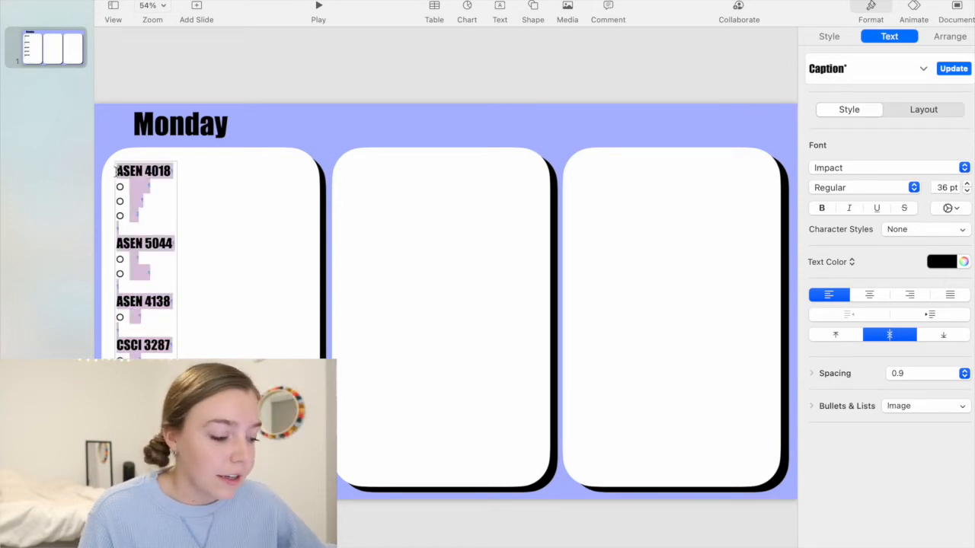
pyautogui.click(966, 184)
pyautogui.click(966, 185)
pyautogui.click(967, 184)
pyautogui.click(966, 187)
pyautogui.click(966, 187)
pyautogui.click(966, 187)
pyautogui.click(442, 13)
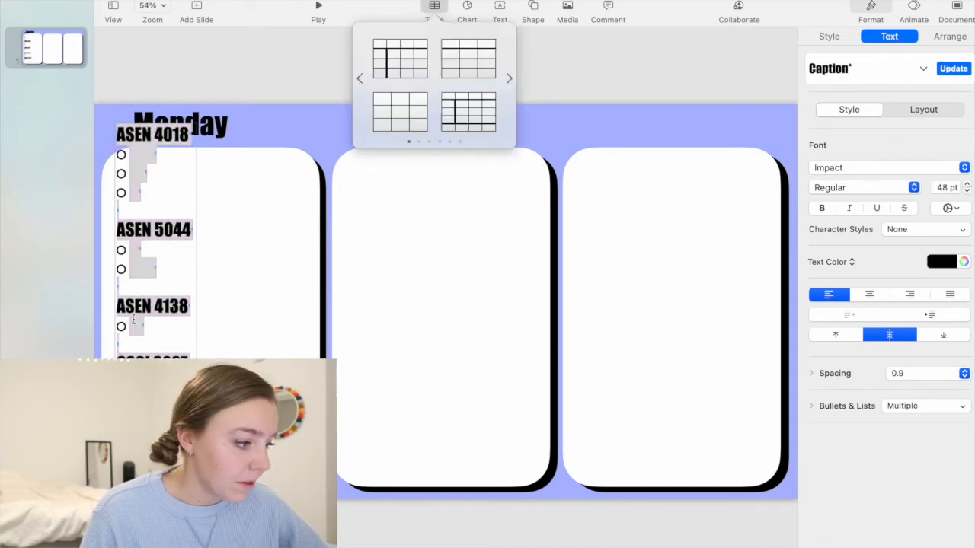
pyautogui.click(966, 191)
pyautogui.click(965, 191)
pyautogui.click(966, 191)
pyautogui.click(965, 191)
# Reposition the enlarged course list so it starts inside the left card, below the Monday heading.
pyautogui.click(321, 145)
pyautogui.click(145, 235)
pyautogui.doubleClick(144, 235)
pyautogui.moveTo(144, 235); pyautogui.dragTo(170, 286)
pyautogui.click(253, 248)
pyautogui.click(174, 267)
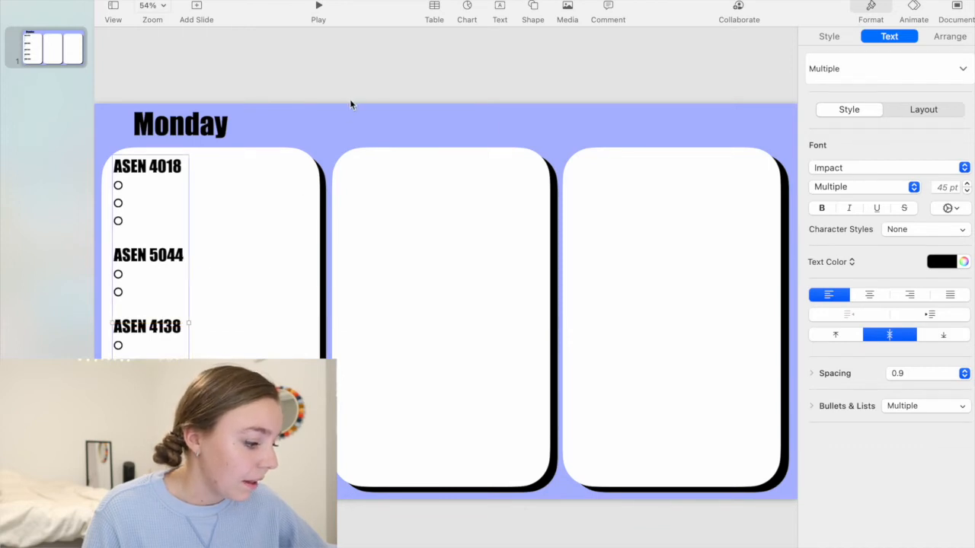
pyautogui.click(350, 100)
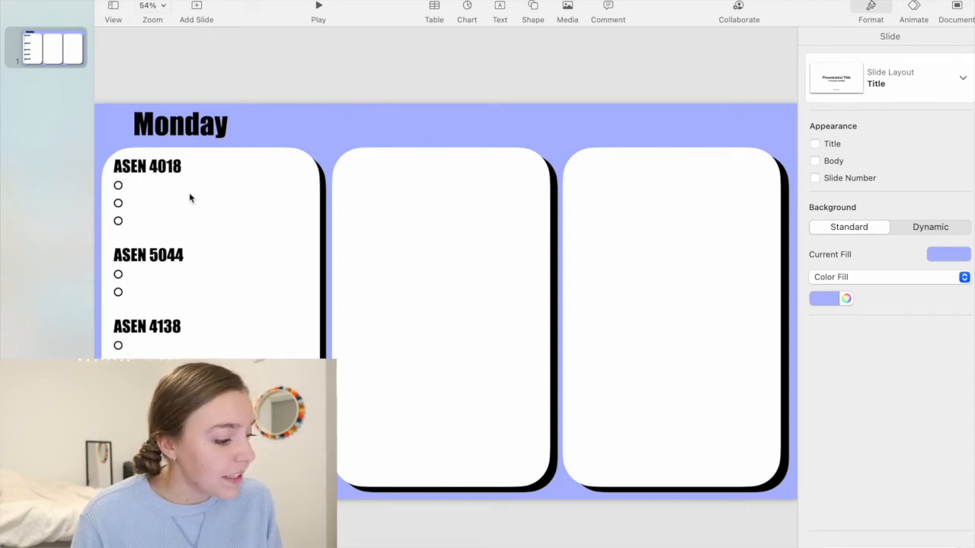
# Set the line spacing of the three bullets beneath ASEN 4018 to 1.0 - Single.
pyautogui.doubleClick(128, 220)
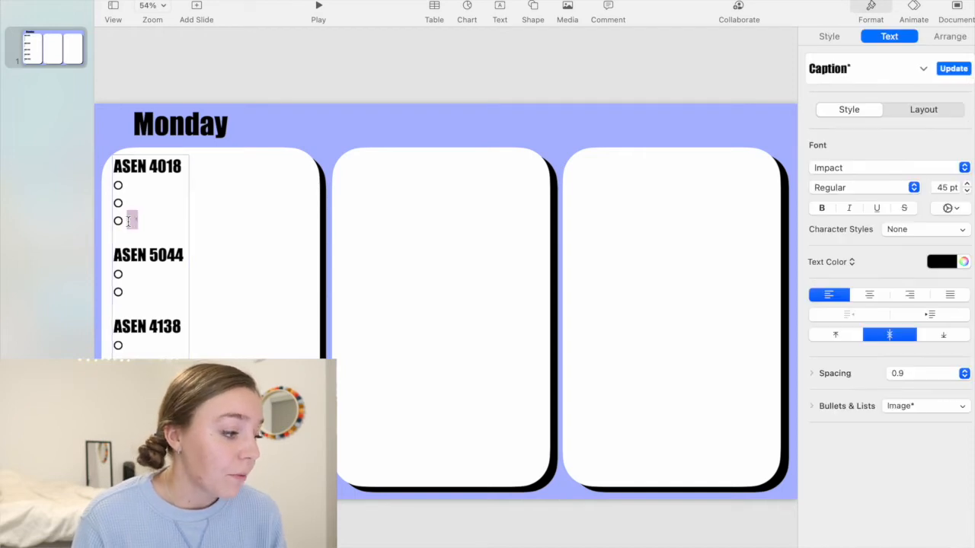
pyautogui.moveTo(134, 222); pyautogui.dragTo(114, 186)
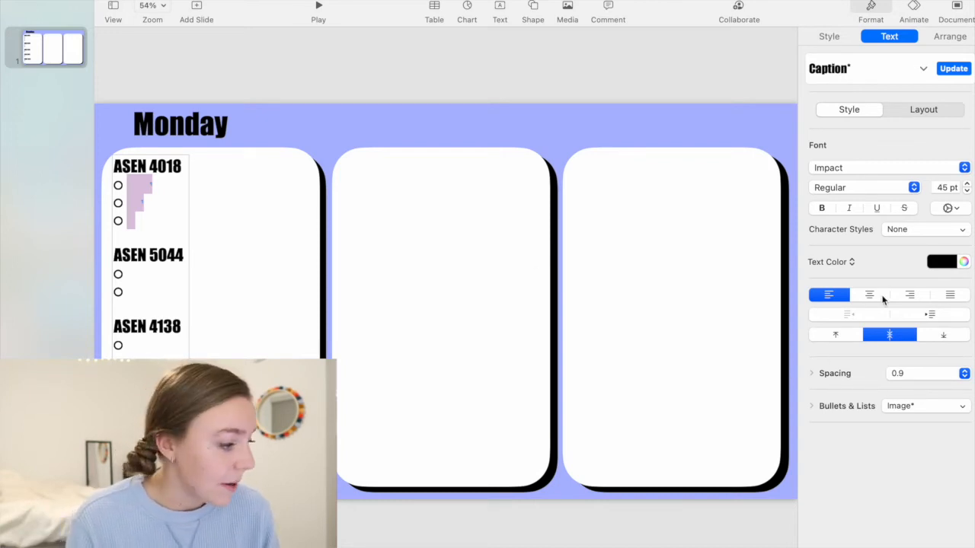
pyautogui.click(956, 376)
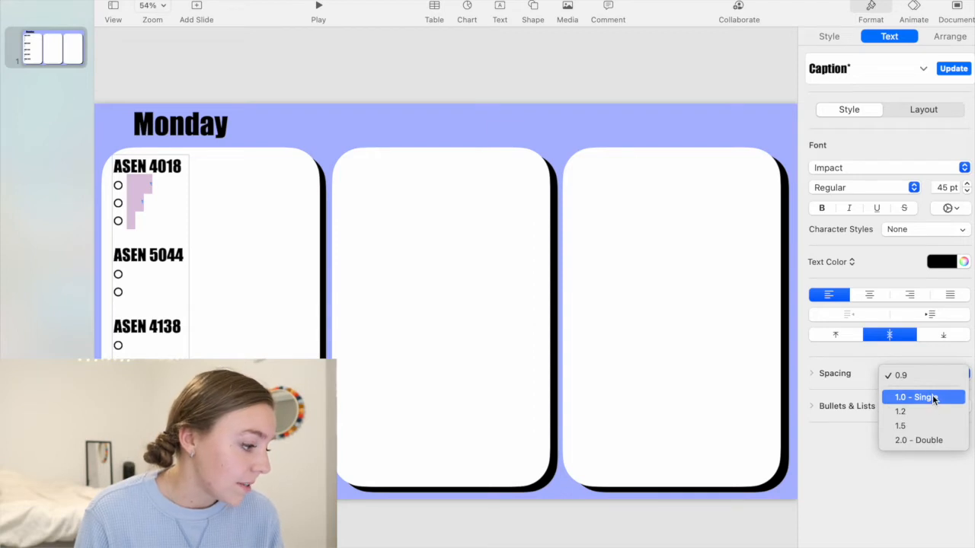
pyautogui.click(932, 394)
# Set the line spacing of the two bullets beneath ASEN 5044 to 1.0 - Single.
pyautogui.click(127, 314)
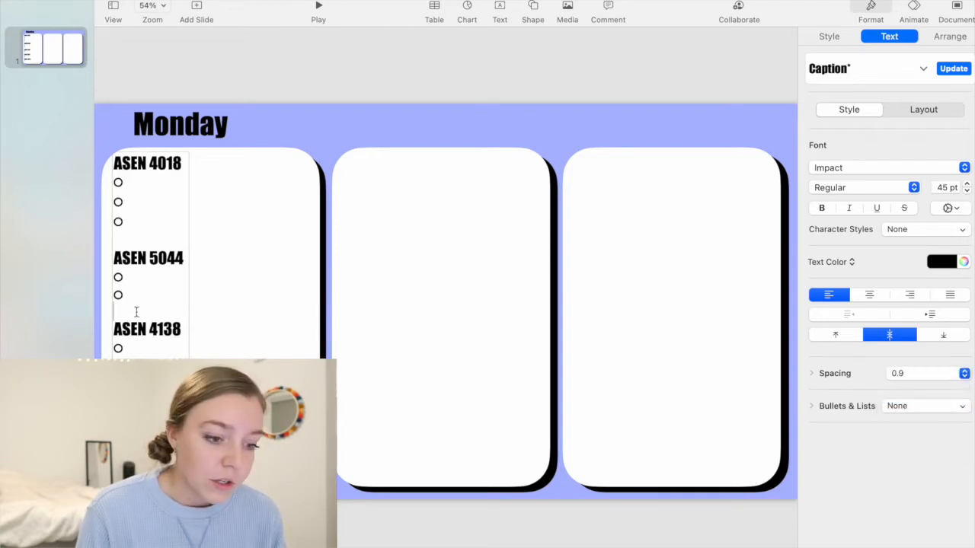
pyautogui.moveTo(130, 298); pyautogui.dragTo(118, 277)
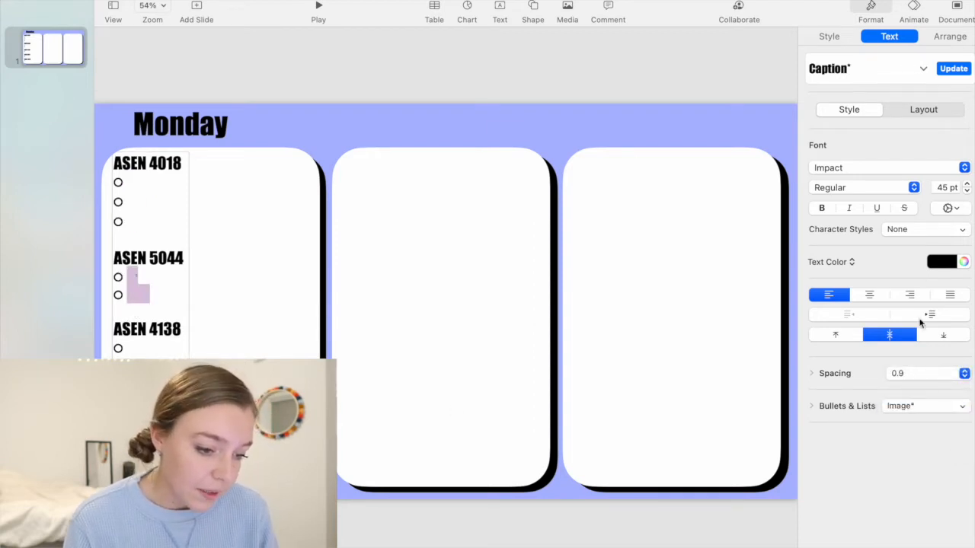
pyautogui.click(934, 374)
pyautogui.click(918, 395)
pyautogui.click(326, 142)
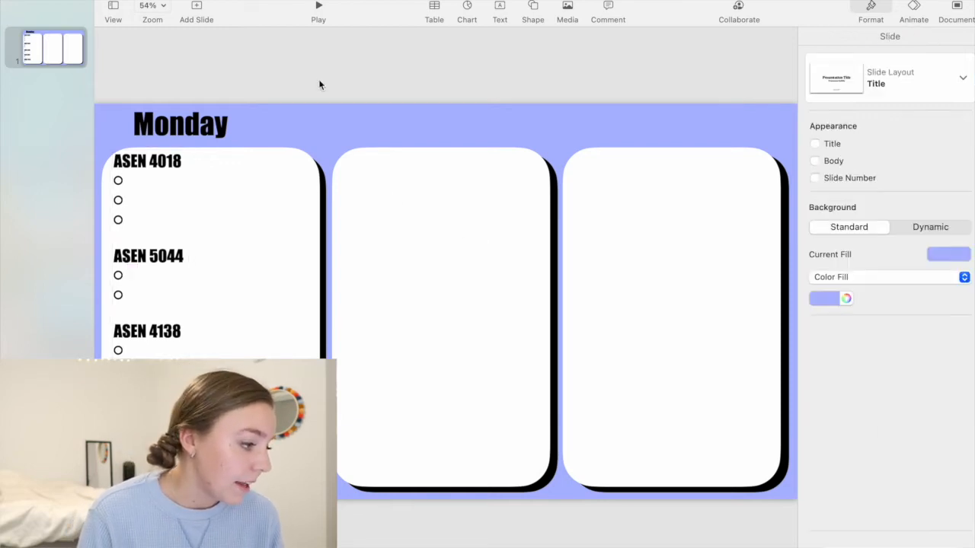
# Nudge the course list slightly to the right and set the blank line above ASEN 5044 to 30 pt.
pyautogui.moveTo(141, 276); pyautogui.dragTo(138, 262)
pyautogui.click(128, 235)
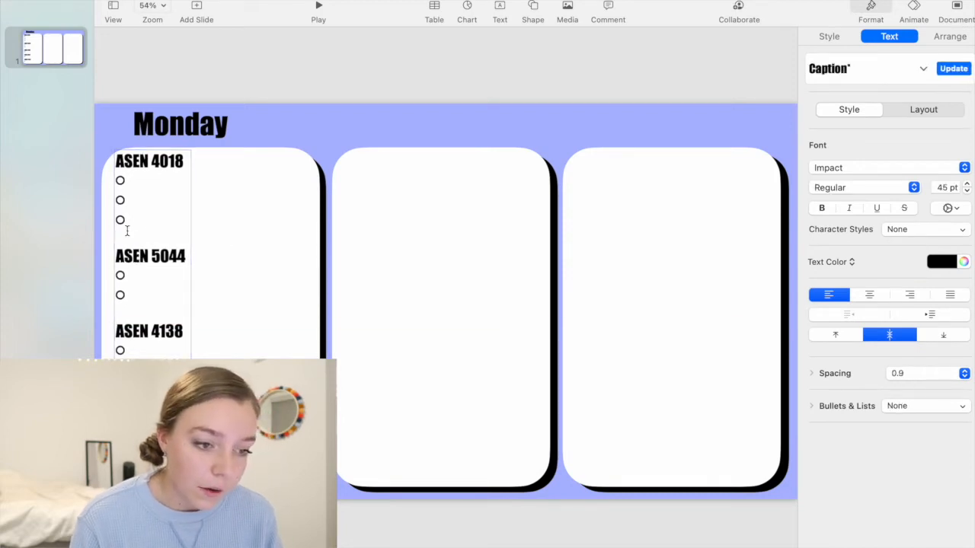
pyautogui.click(946, 187)
pyautogui.press('BackSpace')
pyautogui.write('30')
pyautogui.press('Return')
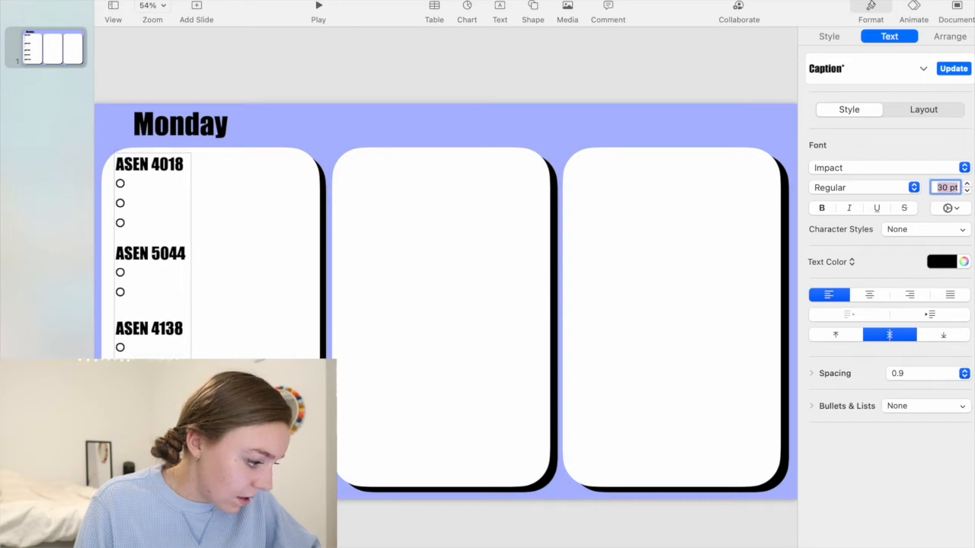
# Set the font size of the blank line above ASEN 4138 to 30 pt.
pyautogui.click(127, 300)
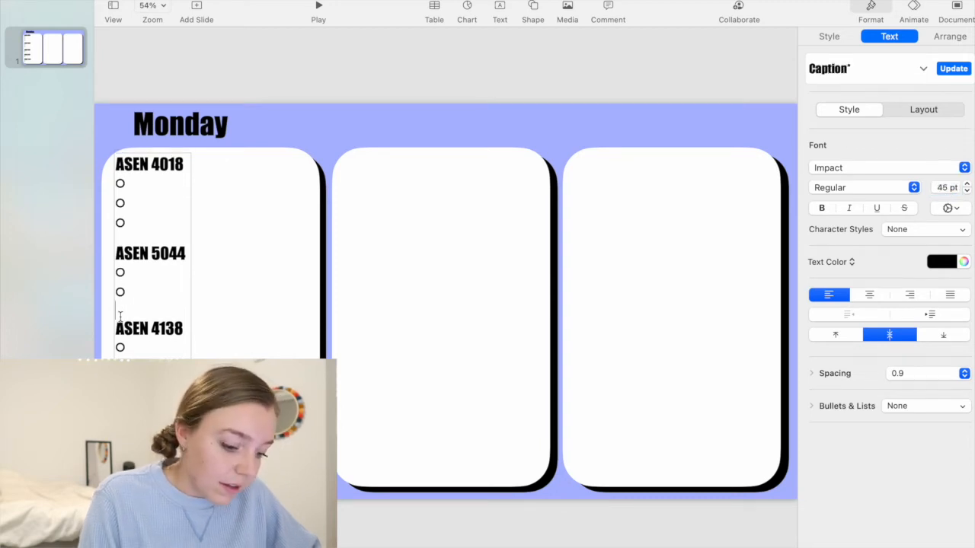
pyautogui.click(947, 187)
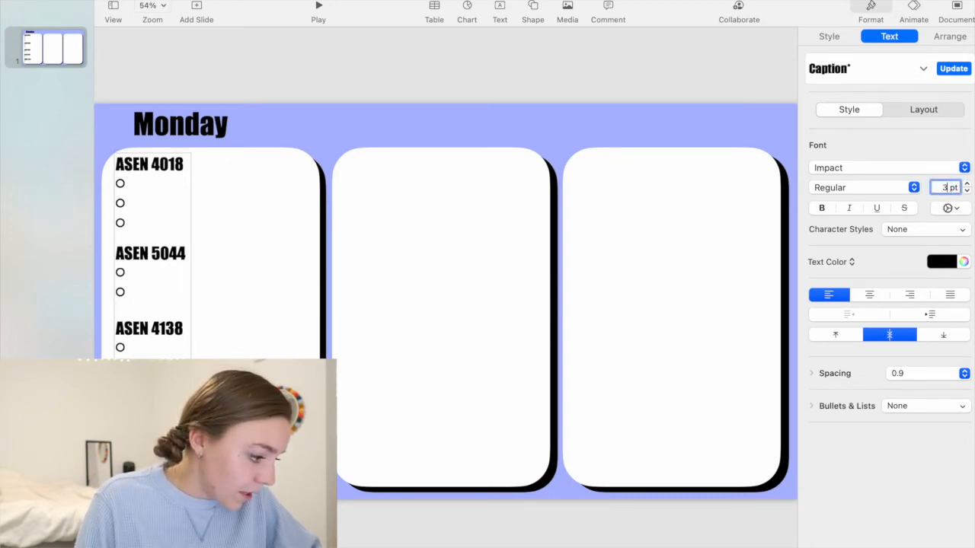
pyautogui.write('30')
pyautogui.press('Return')
# Set the font size of the blank line above CSCI 3287 to 30 pt.
pyautogui.click(115, 355)
pyautogui.click(945, 185)
pyautogui.press('BackSpace')
pyautogui.write('30')
pyautogui.press('Return')
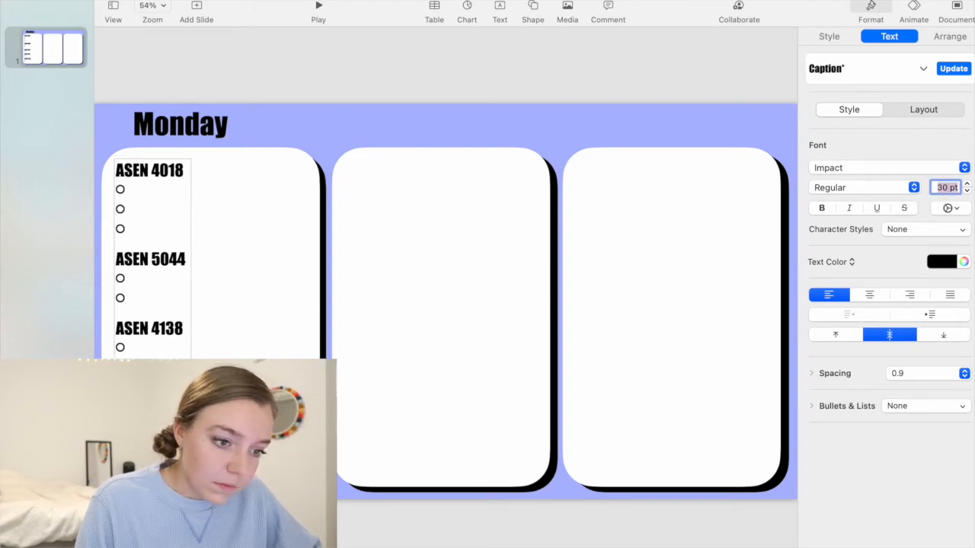
# Set the font size of the last blank line between course sections, above MUSC 1832, to 30 pt.
pyautogui.click(122, 373)
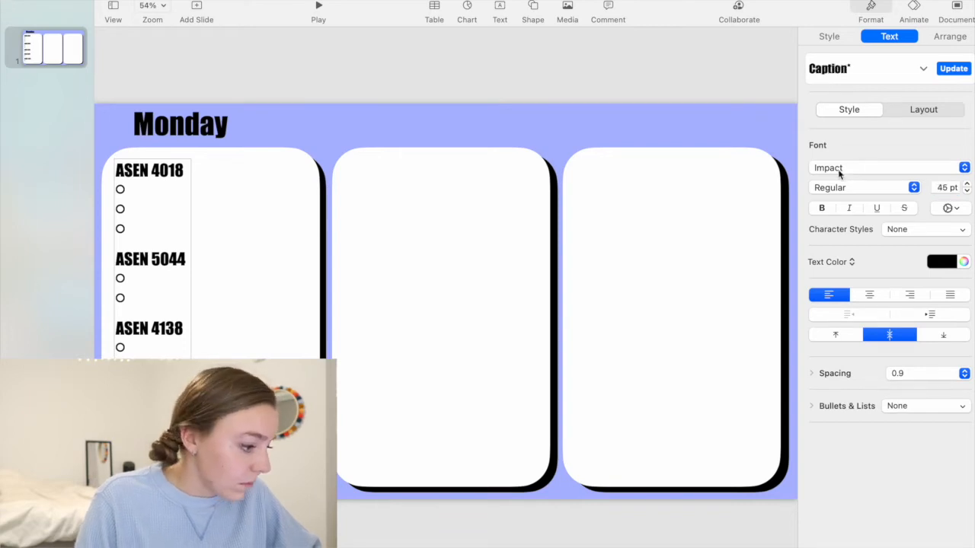
pyautogui.click(948, 187)
pyautogui.press('BackSpace')
pyautogui.press('BackSpace')
pyautogui.write('30')
pyautogui.press('Return')
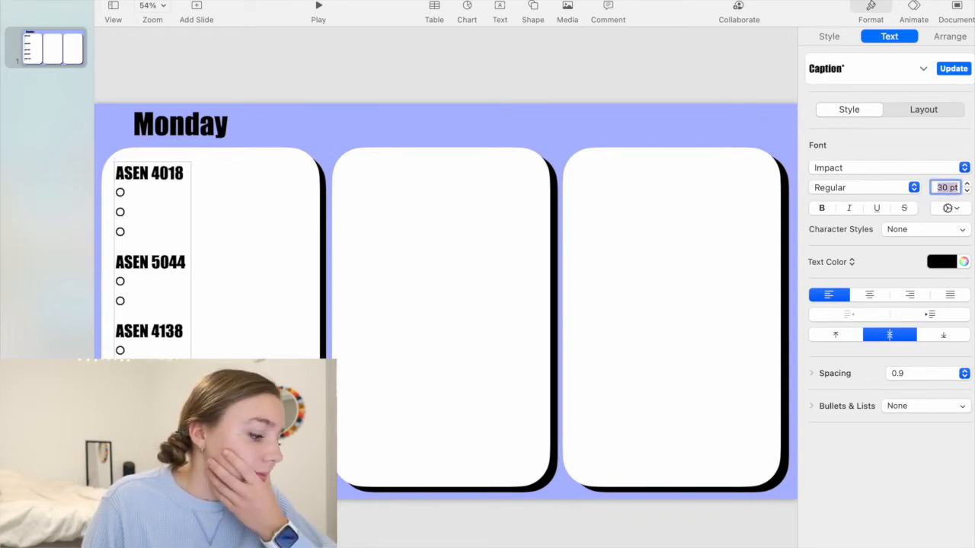
pyautogui.click(152, 388)
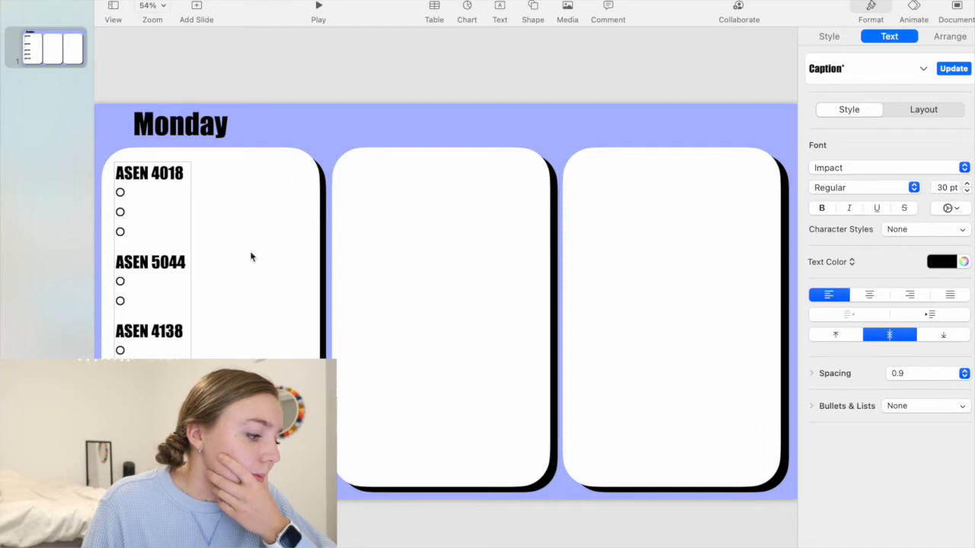
pyautogui.click(310, 102)
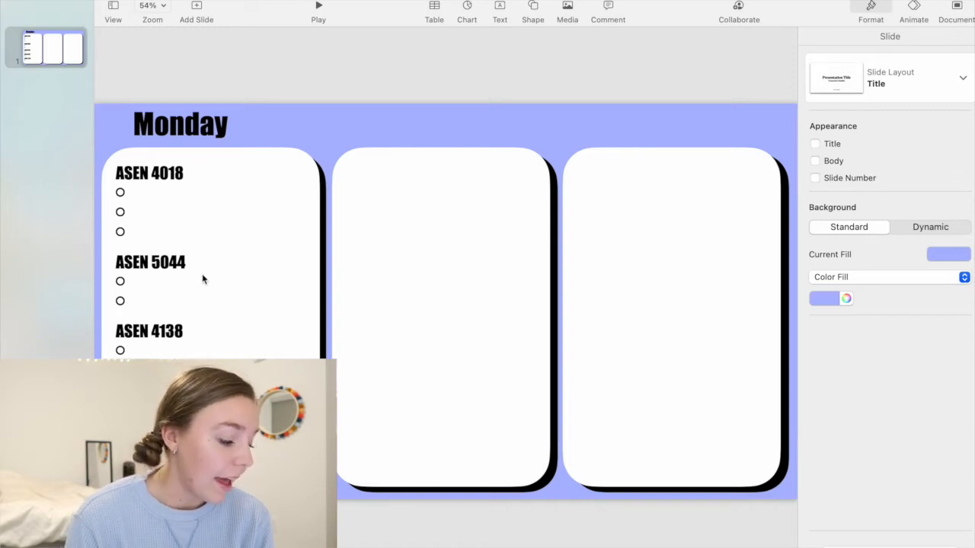
# Add a new text box near the upper-left corner of the middle card, level with the ASEN 4018 heading.
pyautogui.click(148, 281)
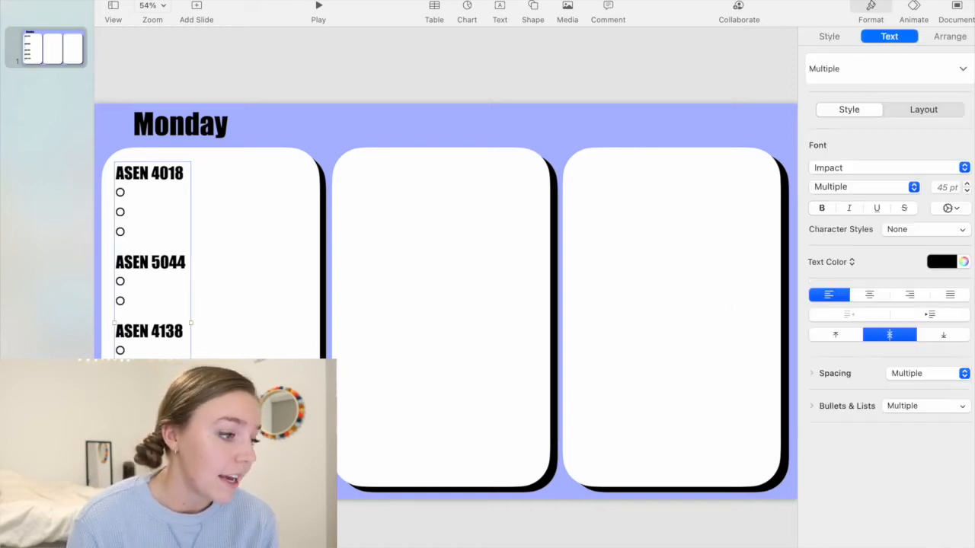
pyautogui.click(499, 7)
pyautogui.moveTo(452, 305); pyautogui.dragTo(360, 175)
pyautogui.click(163, 174)
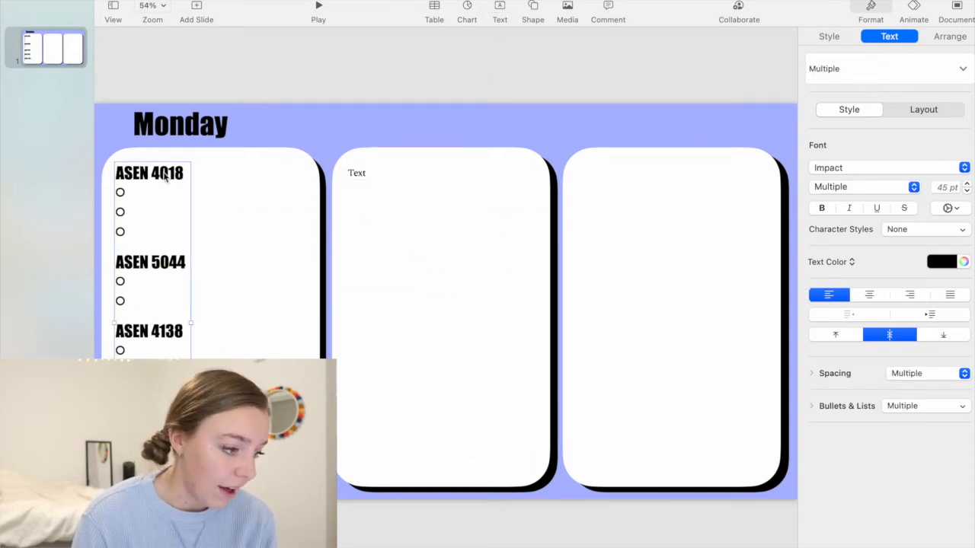
# Enter "RoboSub" followed by a new line in the middle card's text box, using Impact at 45 pt.
pyautogui.doubleClick(370, 172)
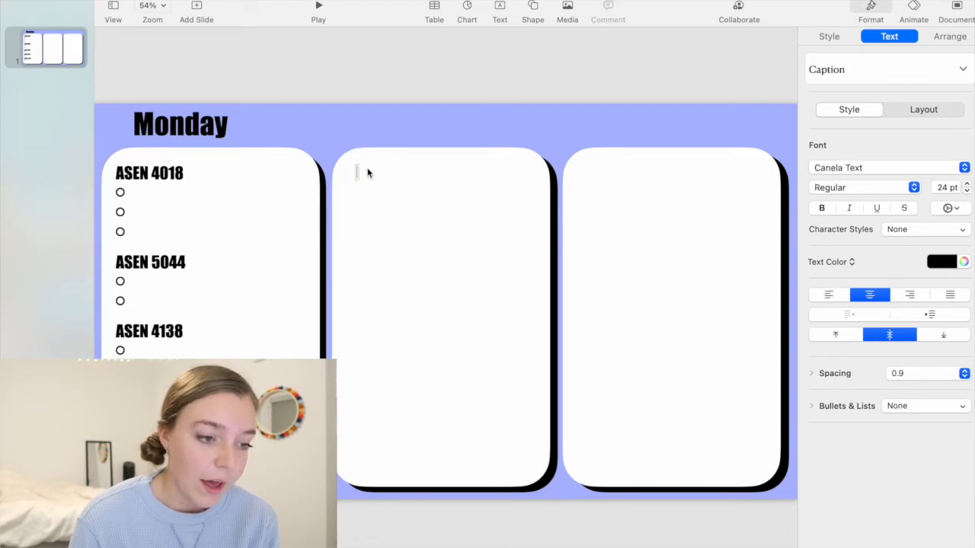
pyautogui.click(862, 168)
pyautogui.scroll(3, 855, 134)
pyautogui.scroll(-8, 911, 449)
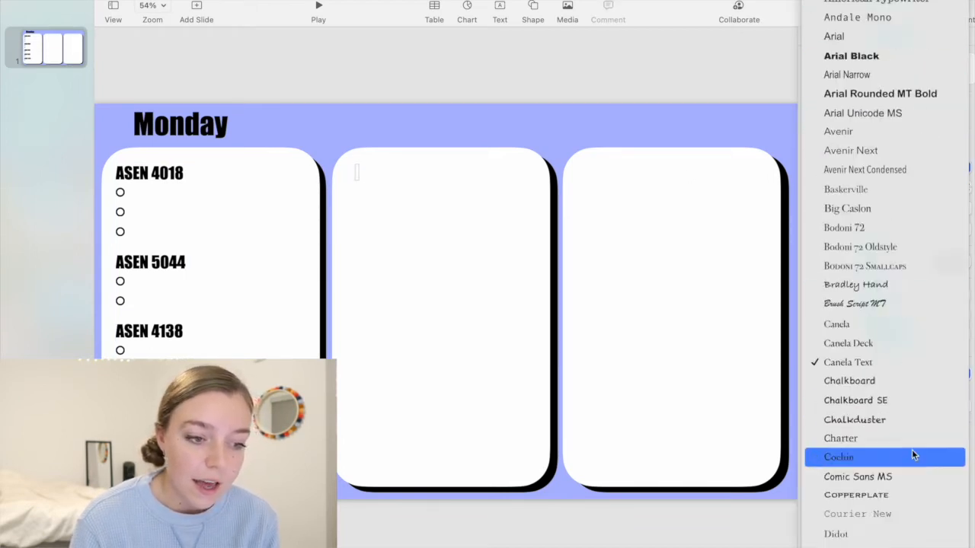
pyautogui.click(840, 288)
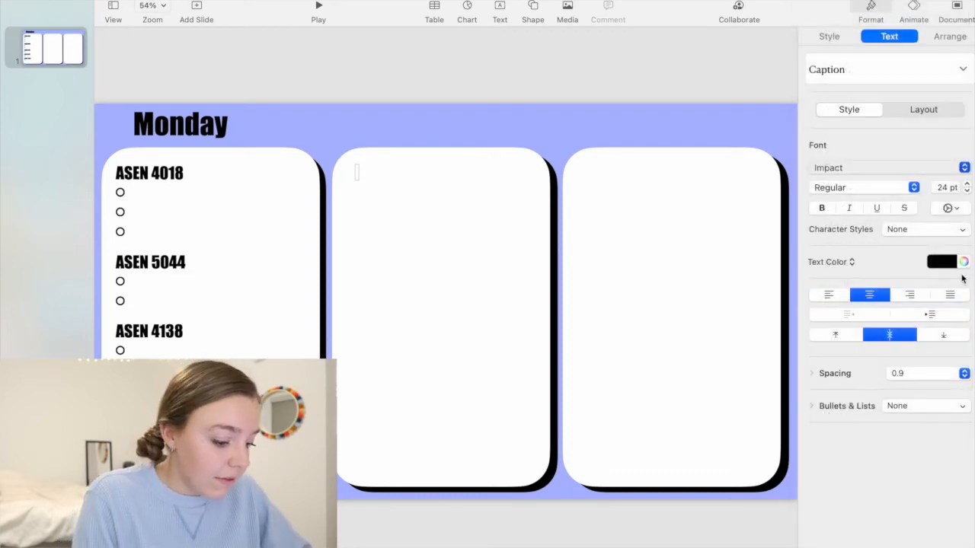
pyautogui.doubleClick(945, 188)
pyautogui.write('2')
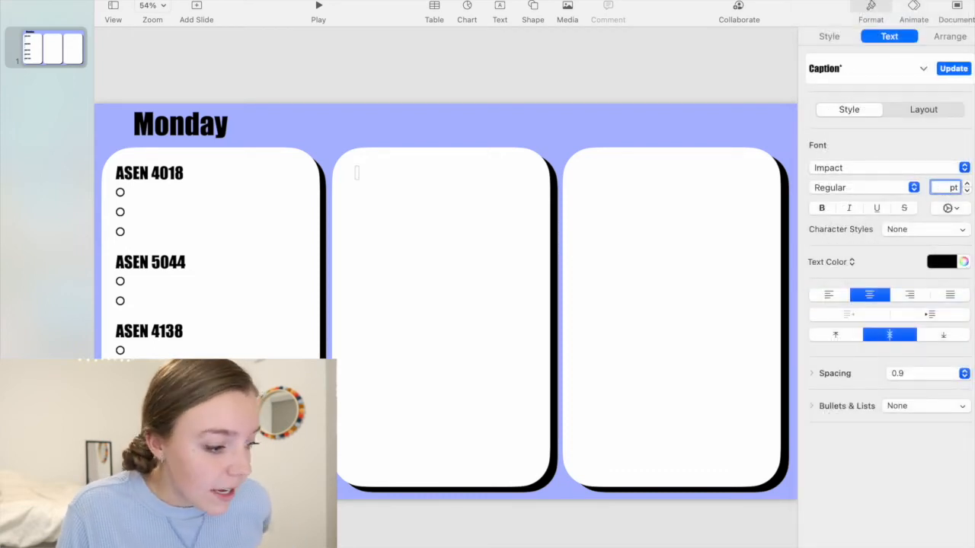
pyautogui.write('45')
pyautogui.click(356, 171)
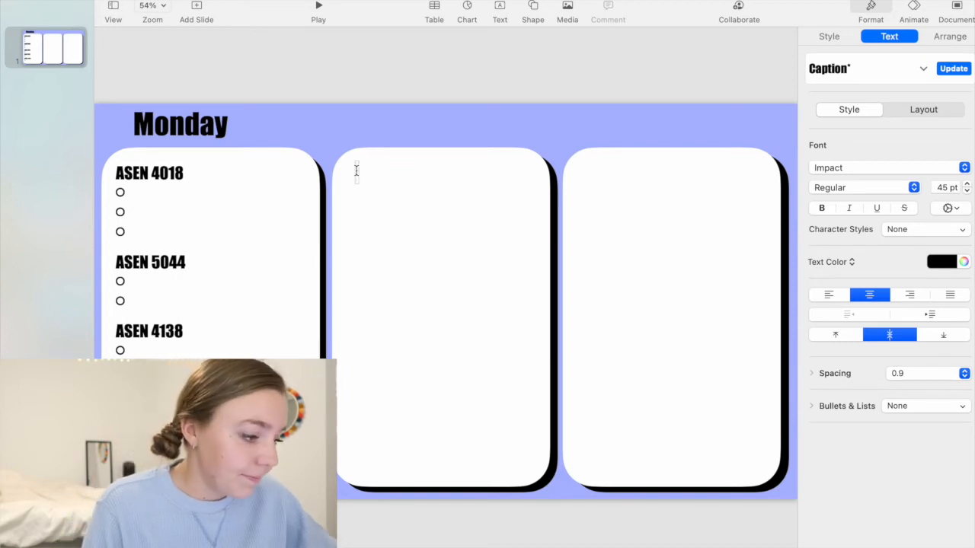
pyautogui.write('RoboSub')
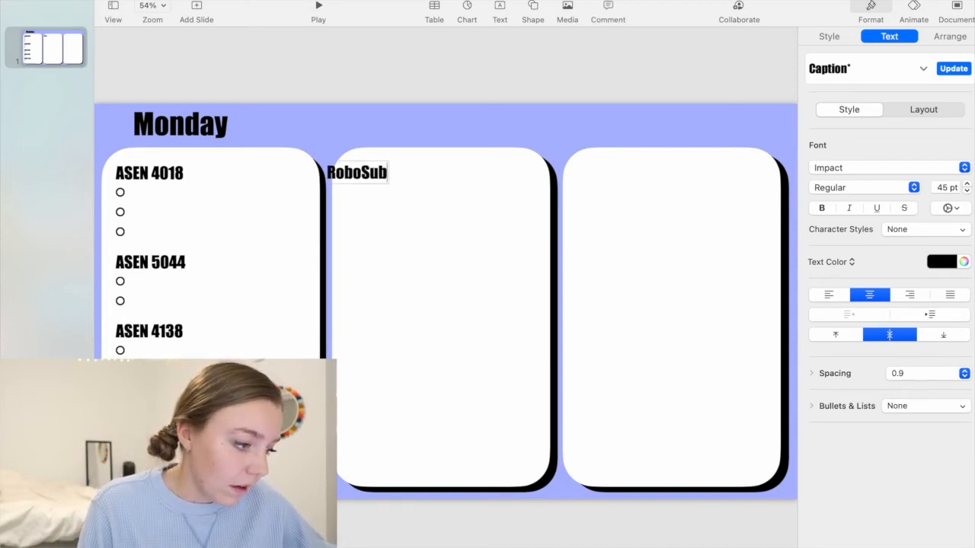
pyautogui.press('Return')
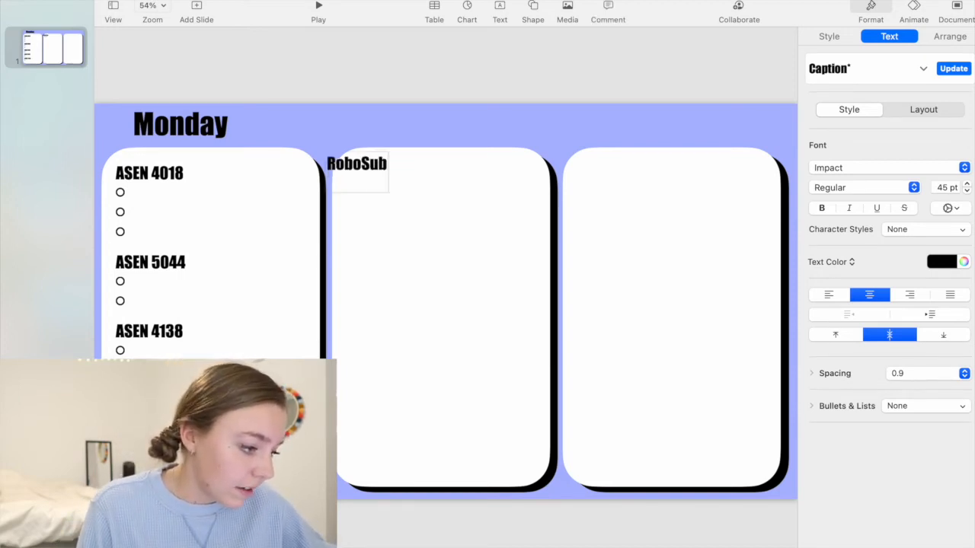
# Move the RoboSub text box fully inside the middle card and left-align its heading.
pyautogui.click(422, 124)
pyautogui.moveTo(360, 165); pyautogui.dragTo(363, 211)
pyautogui.click(388, 168)
pyautogui.click(834, 298)
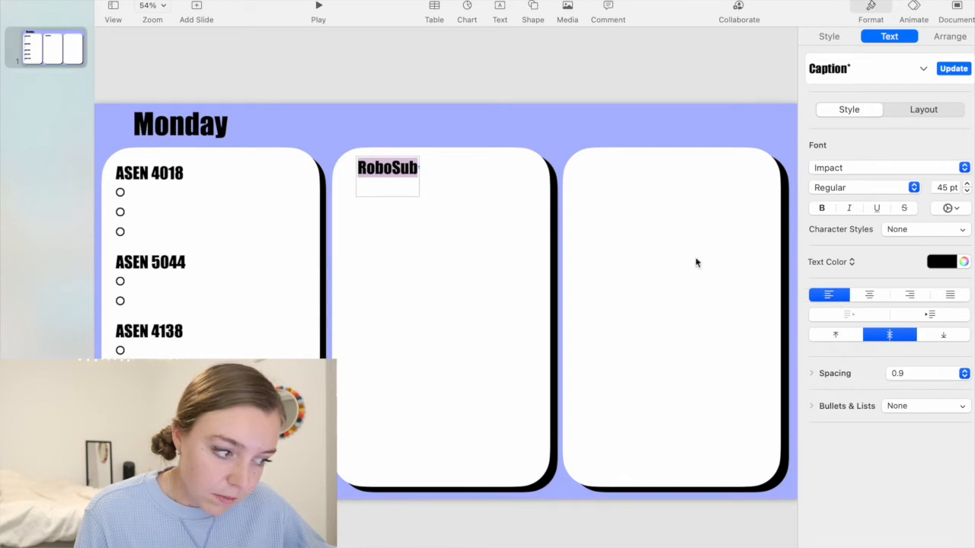
# Set the line spacing of the RoboSub heading in the middle card to 1.0 - Single.
pyautogui.click(946, 374)
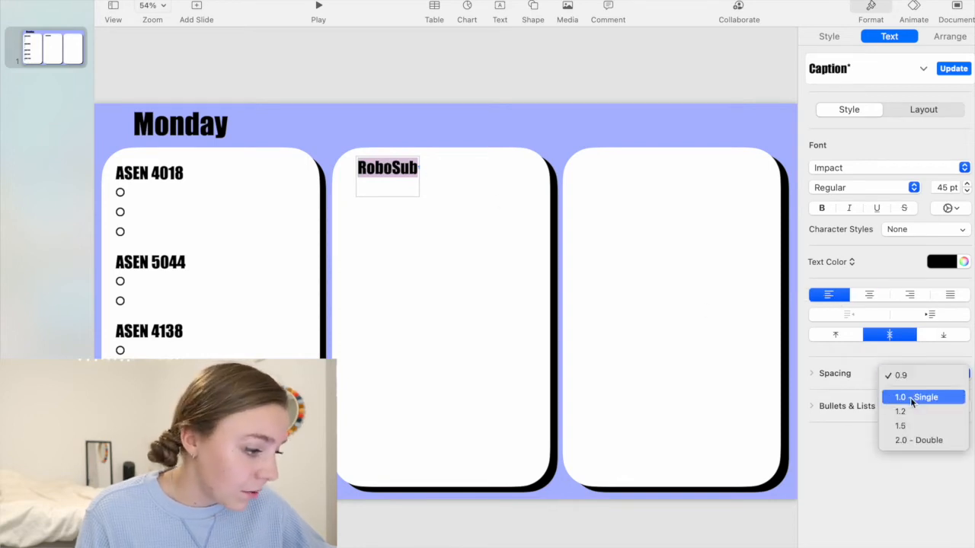
pyautogui.click(910, 397)
pyautogui.click(390, 171)
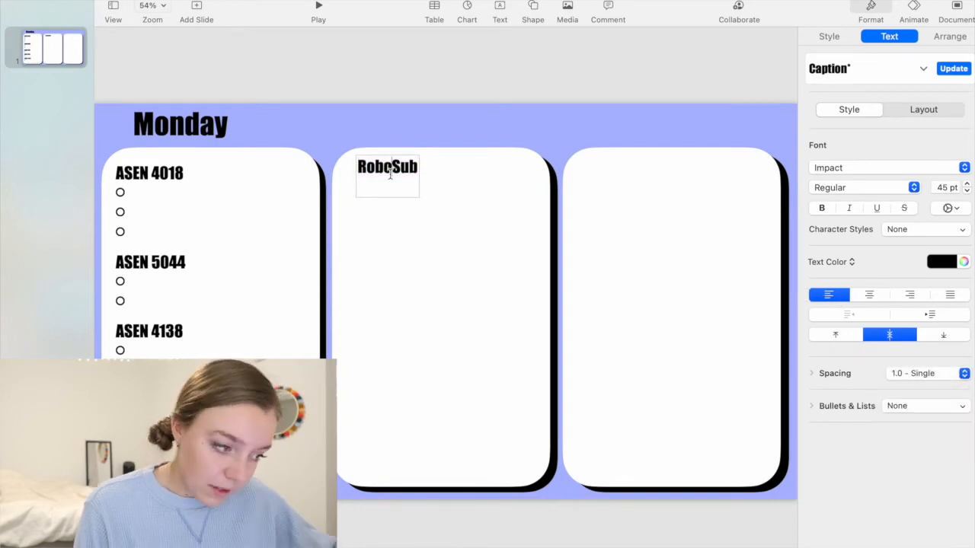
# Add three empty circle image bullets below the RoboSub heading and end the list with a blank line.
pyautogui.press('Return')
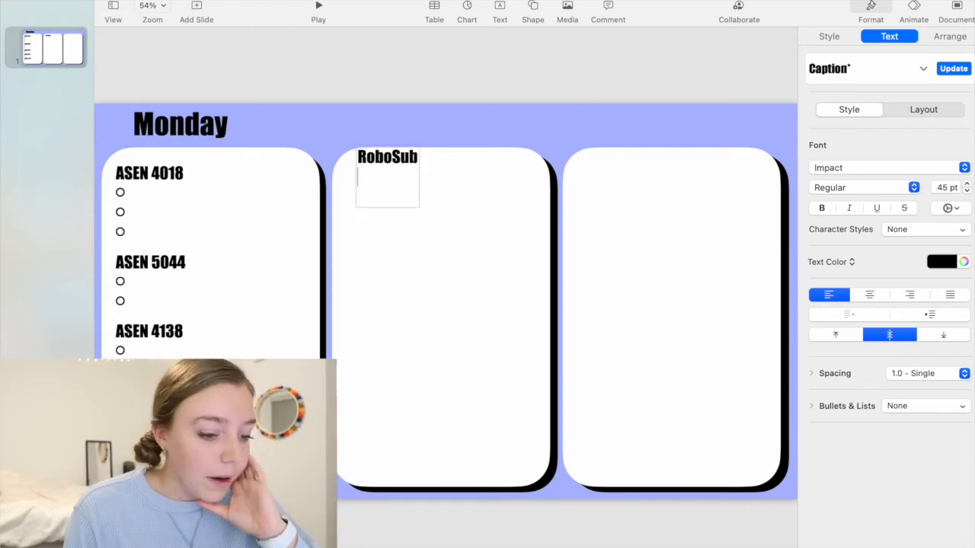
pyautogui.click(916, 406)
pyautogui.click(847, 479)
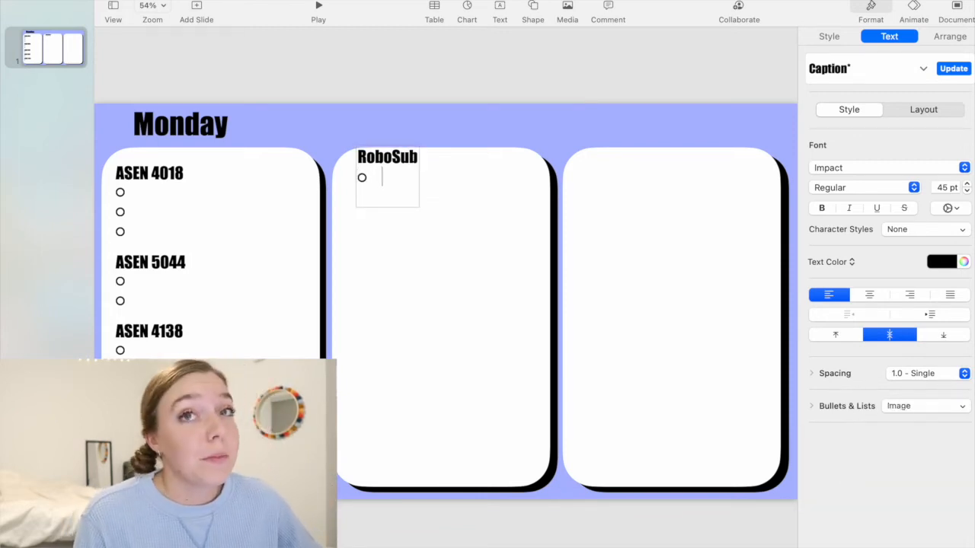
pyautogui.press('Return')
pyautogui.press('Return')
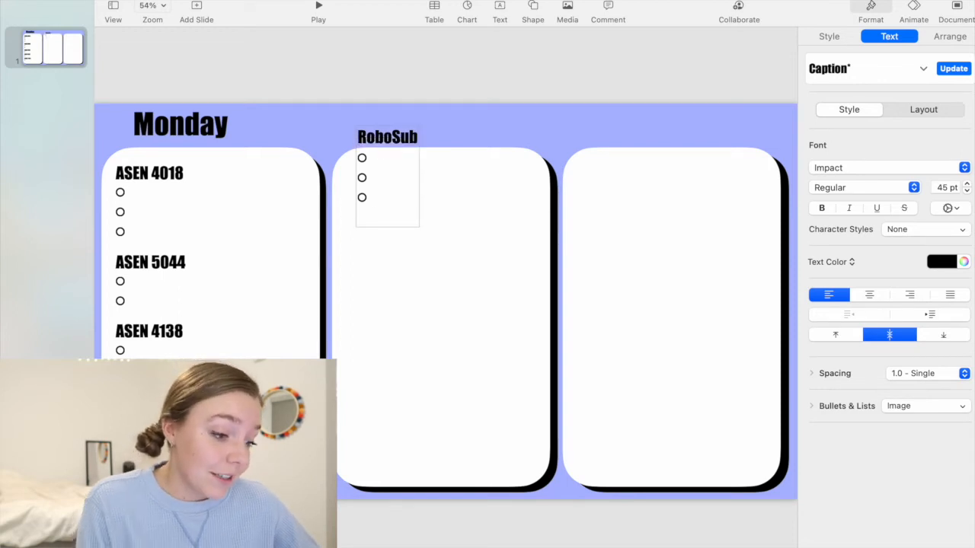
pyautogui.press('Return')
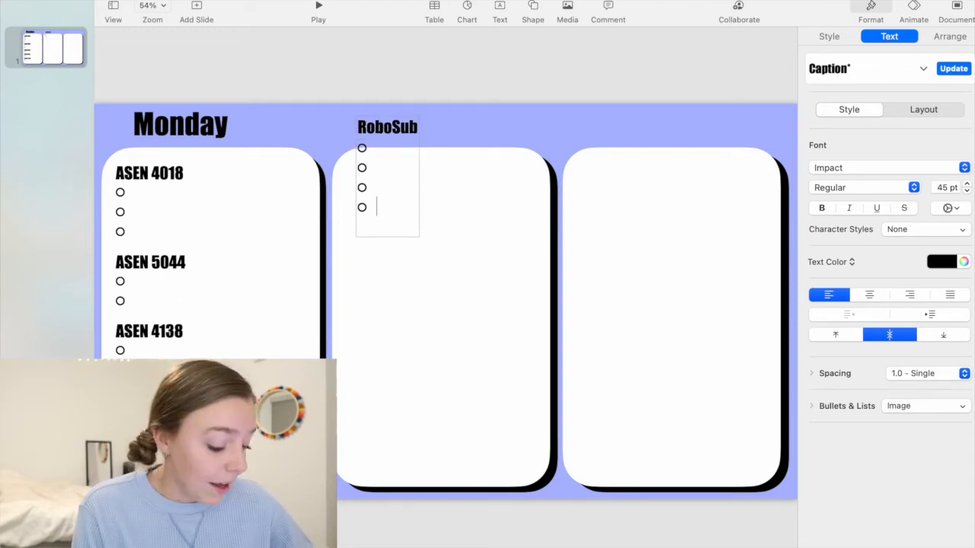
pyautogui.press('Return')
# Add a "CU Eventing" heading below the blank line, followed by a new line.
pyautogui.press('Return')
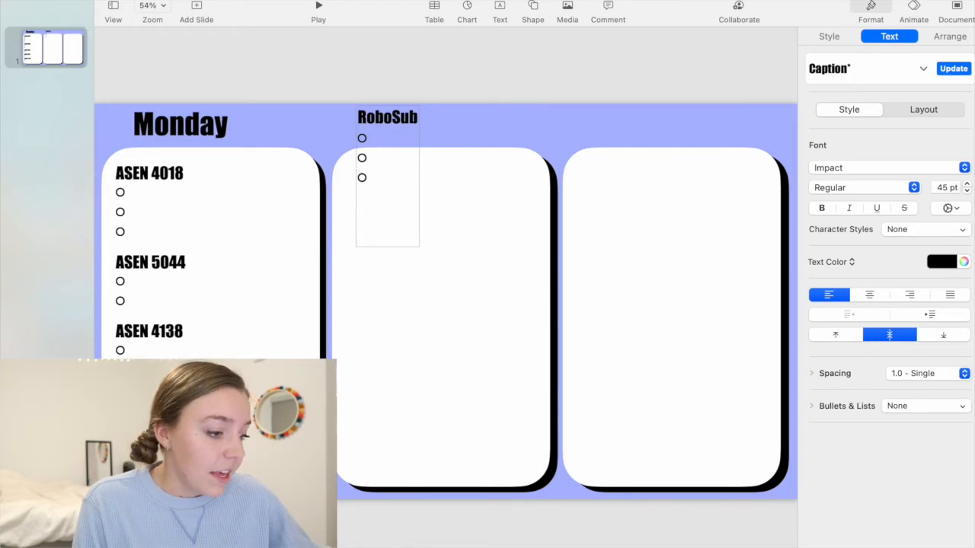
pyautogui.write('CU Even')
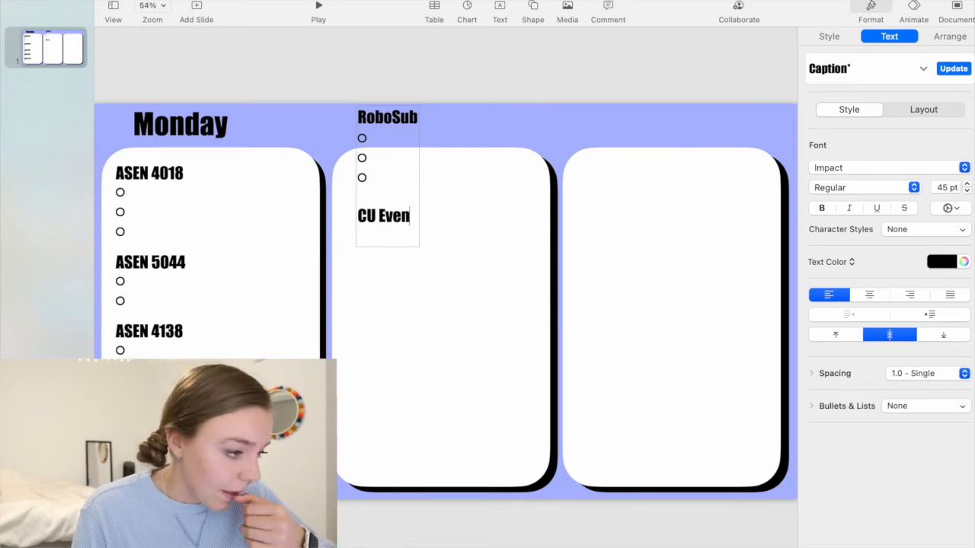
pyautogui.write('ting')
pyautogui.press('Return')
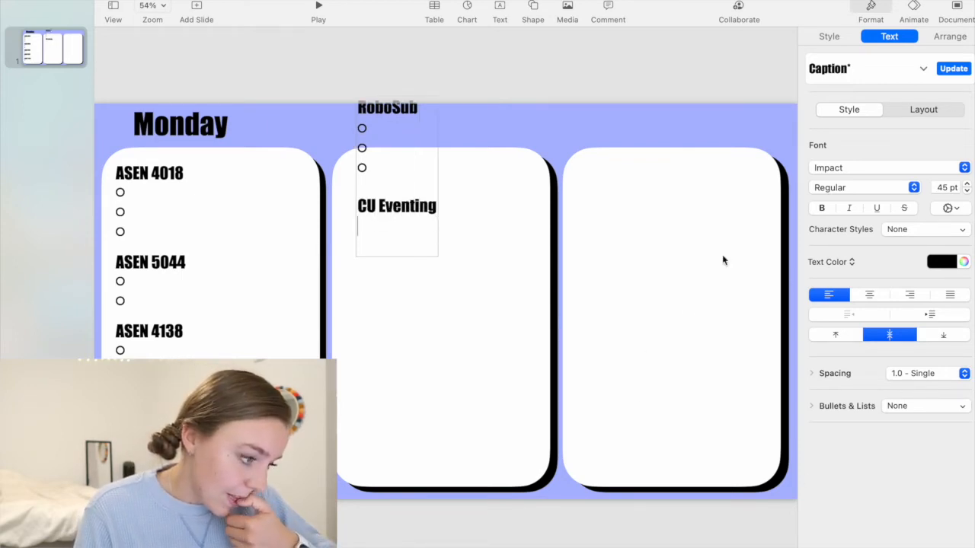
# Move the middle card's text box down into the card so the RoboSub heading sits near its upper-left corner.
pyautogui.click(502, 81)
pyautogui.click(395, 213)
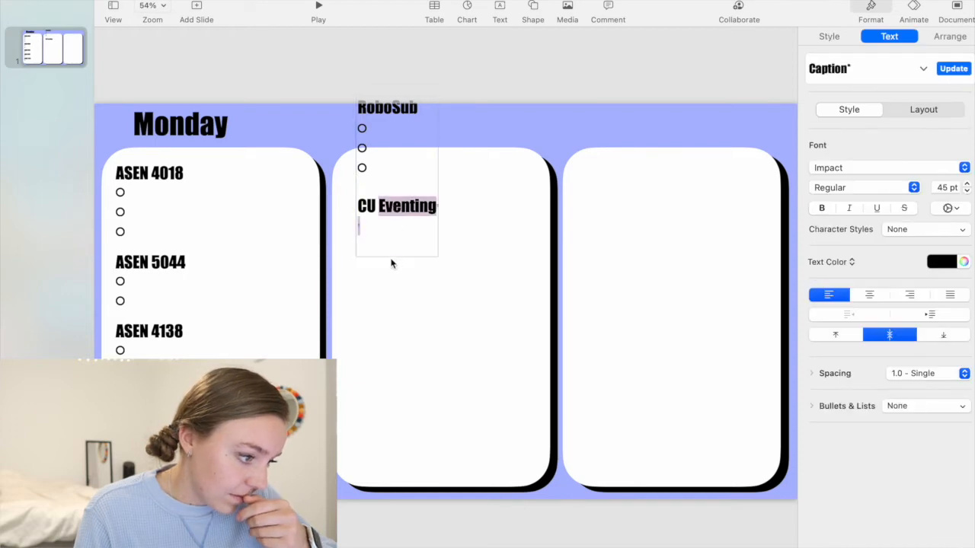
pyautogui.click(485, 189)
pyautogui.click(376, 111)
pyautogui.moveTo(375, 112); pyautogui.dragTo(365, 174)
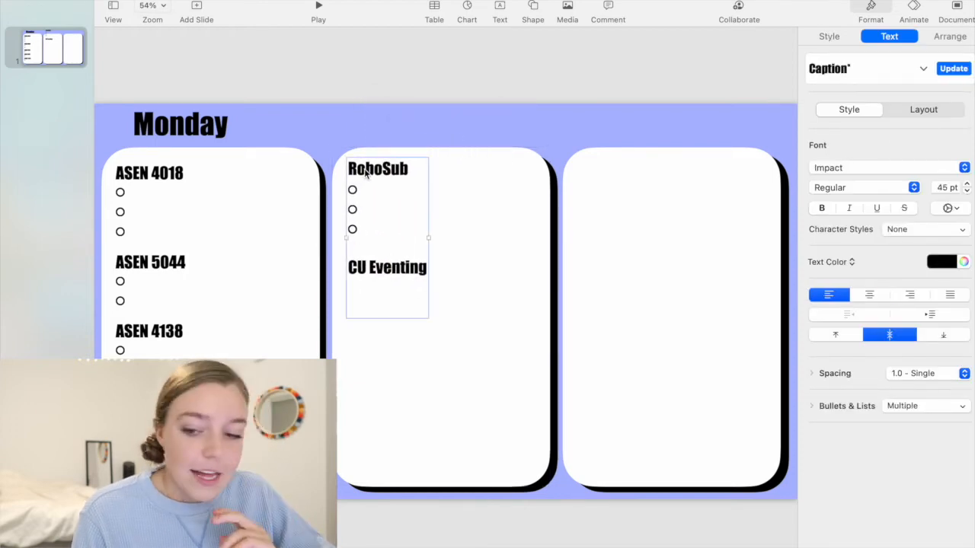
# Set the font size of the blank line above CU Eventing to 30 pt.
pyautogui.click(372, 281)
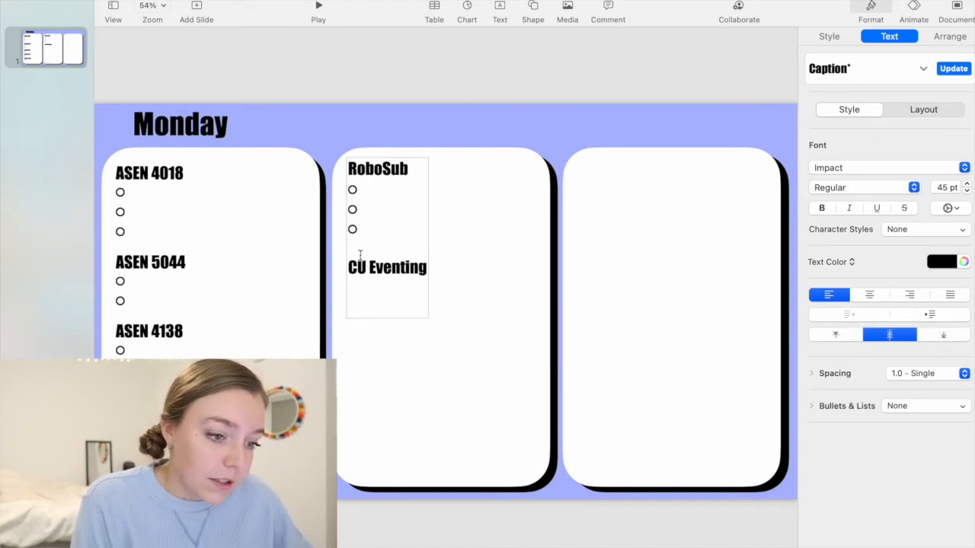
pyautogui.doubleClick(943, 188)
pyautogui.write('30')
pyautogui.press('Return')
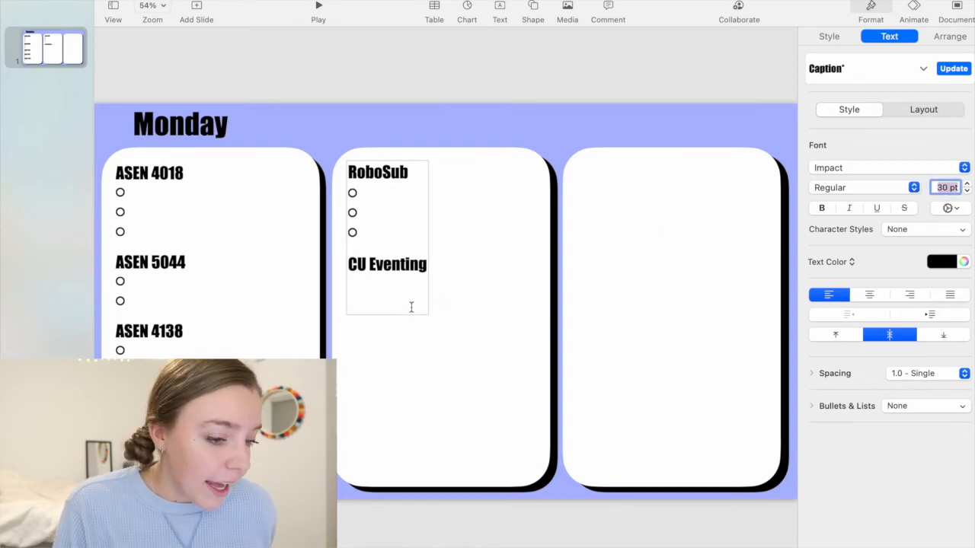
# Add three empty circle image bullets below the CU Eventing heading and end the list with a blank line.
pyautogui.click(379, 285)
pyautogui.click(364, 283)
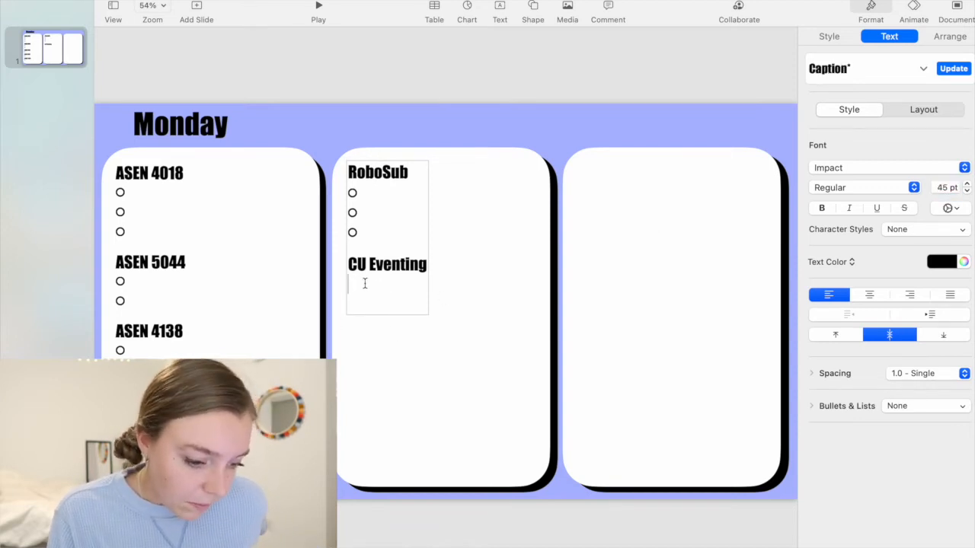
pyautogui.click(892, 406)
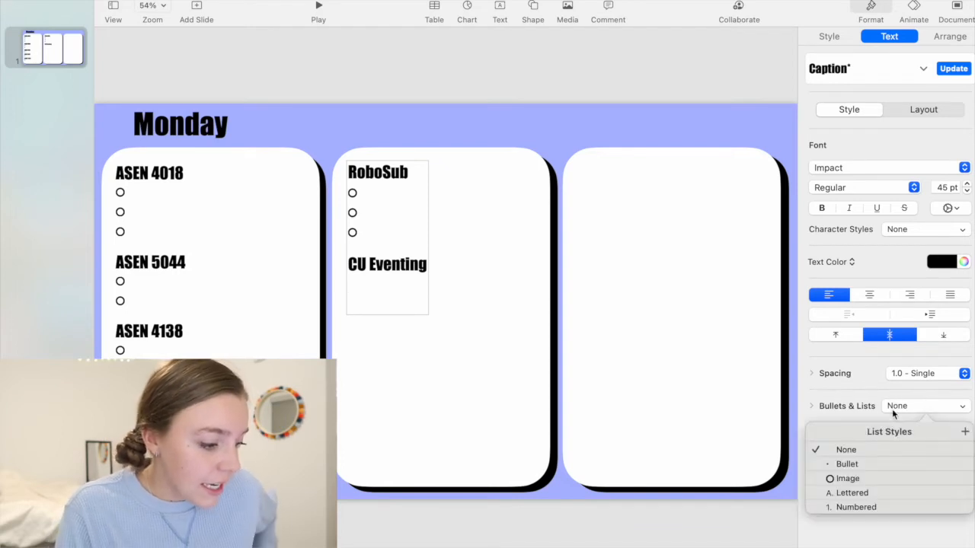
pyautogui.click(857, 478)
pyautogui.press('Return')
pyautogui.press('Return')
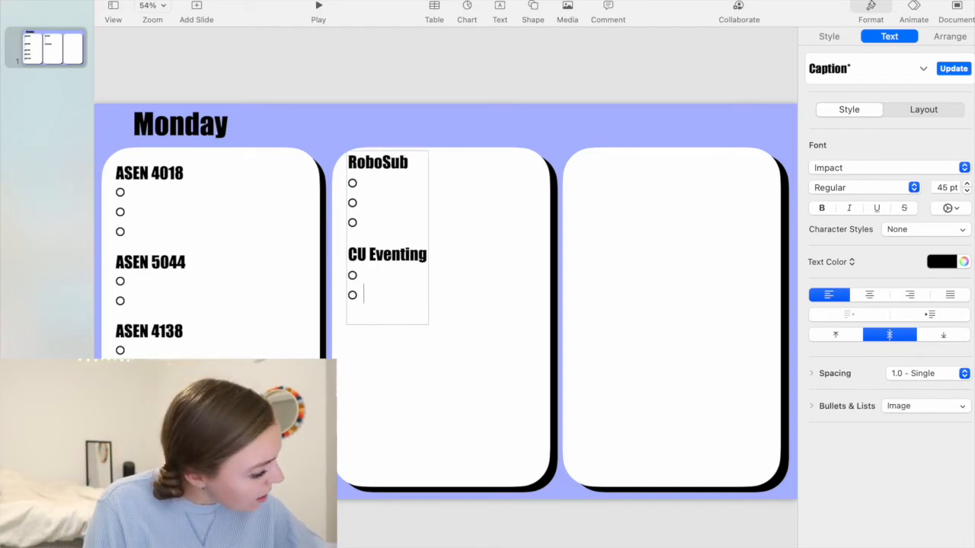
pyautogui.press('Return')
pyautogui.press('Return')
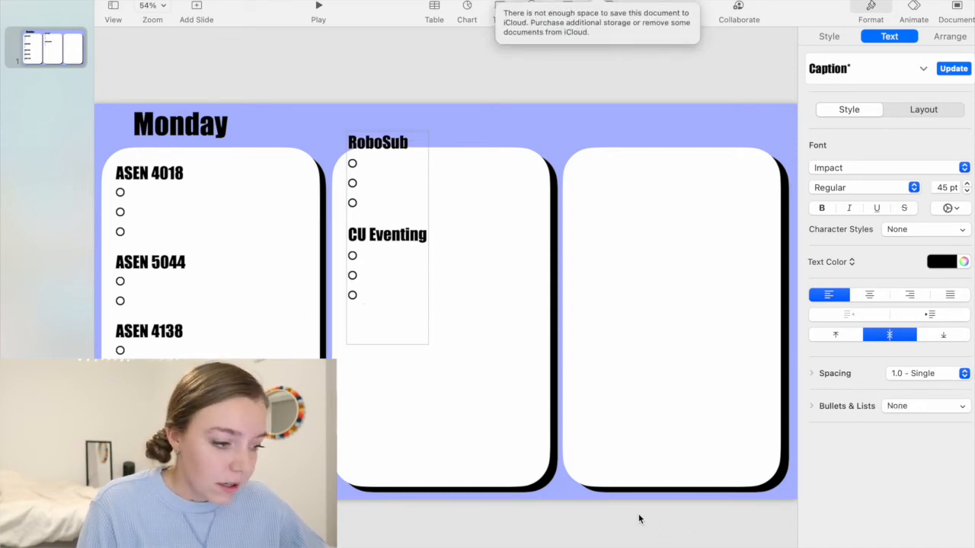
# Add a "Grad School" heading below the CU Eventing list, followed by a new line.
pyautogui.press('Return')
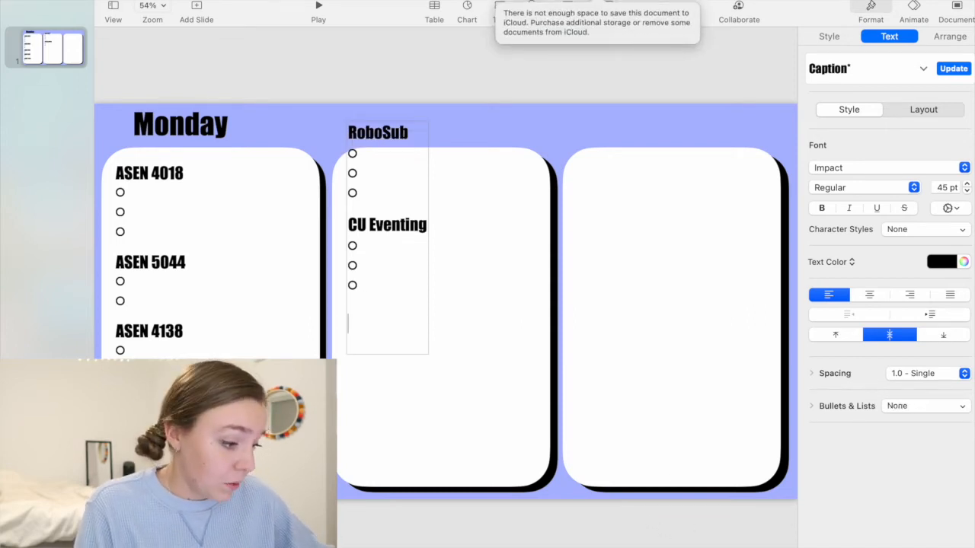
pyautogui.write('Grad')
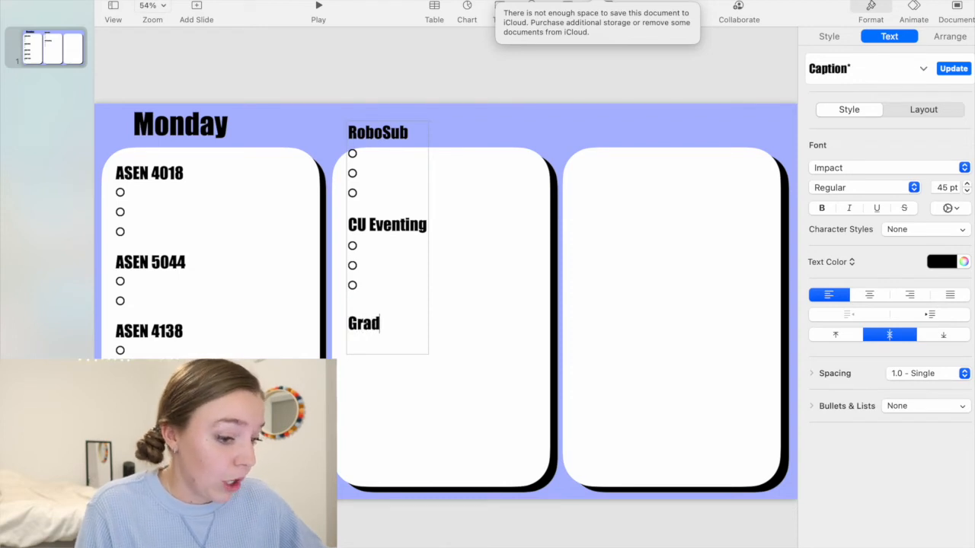
pyautogui.write(' School')
pyautogui.press('Return')
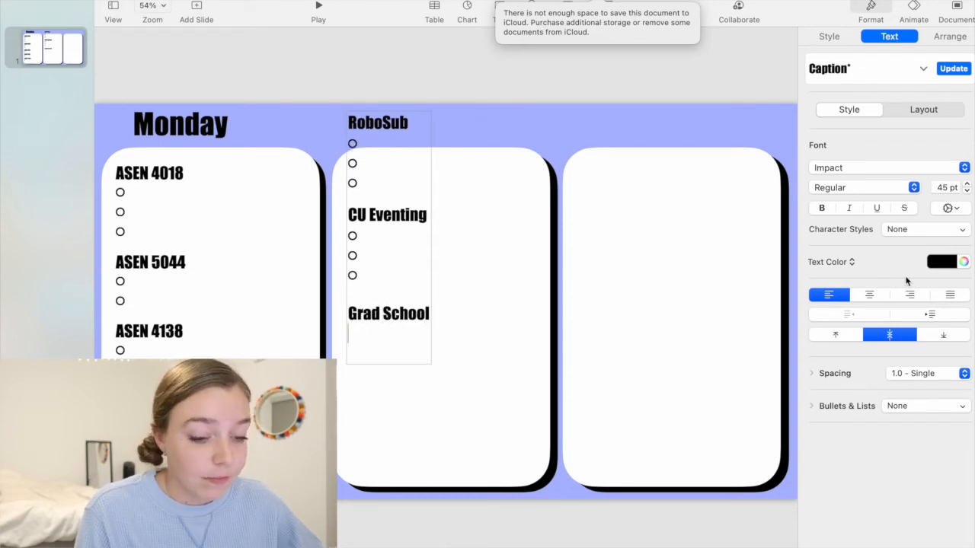
# Add four empty circle image bullets below the Grad School heading.
pyautogui.click(926, 406)
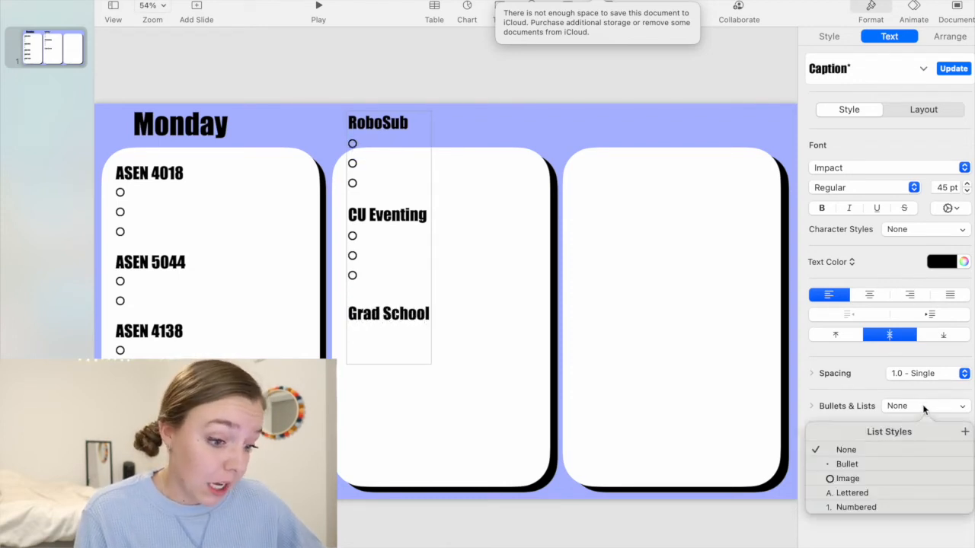
pyautogui.click(876, 477)
pyautogui.press('BackSpace')
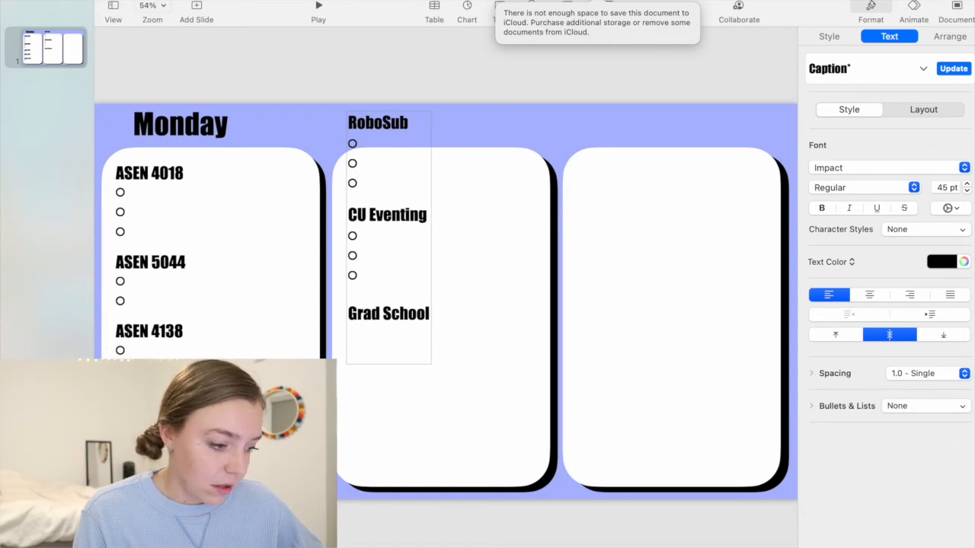
pyautogui.click(896, 406)
pyautogui.click(843, 478)
pyautogui.press('Return')
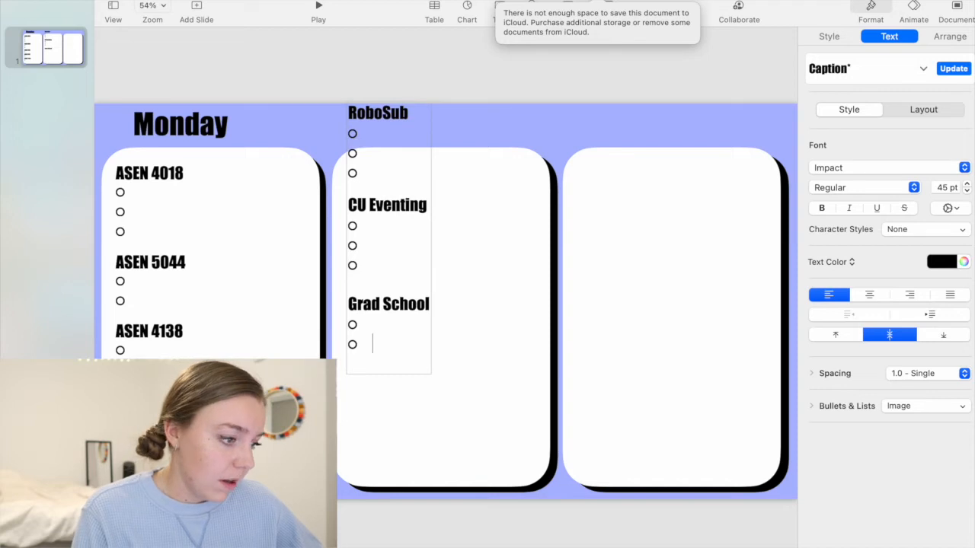
pyautogui.press('Return')
pyautogui.press('Return')
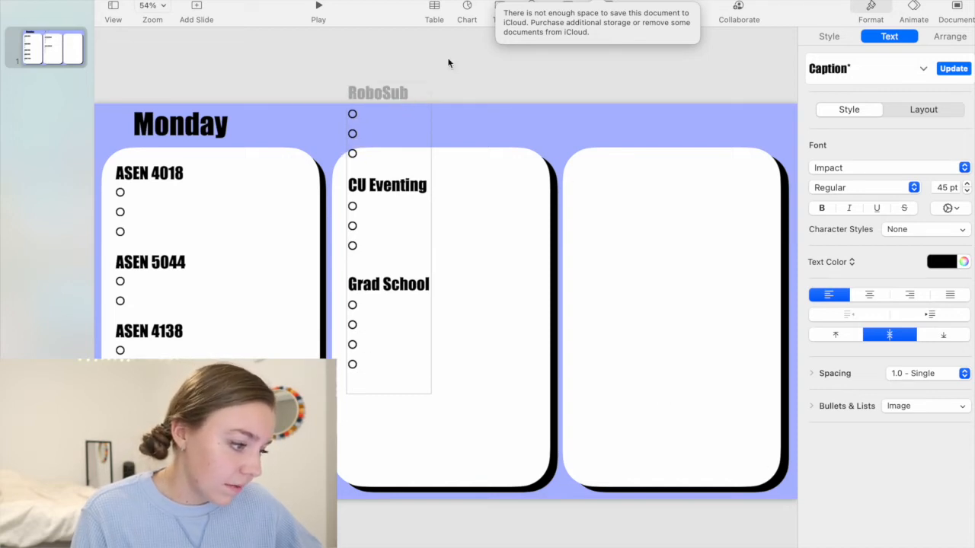
# Move the activities text box down and closer to the middle card's left edge, with RoboSub level with ASEN 4018.
pyautogui.click(447, 63)
pyautogui.moveTo(384, 191); pyautogui.dragTo(382, 272)
pyautogui.click(460, 85)
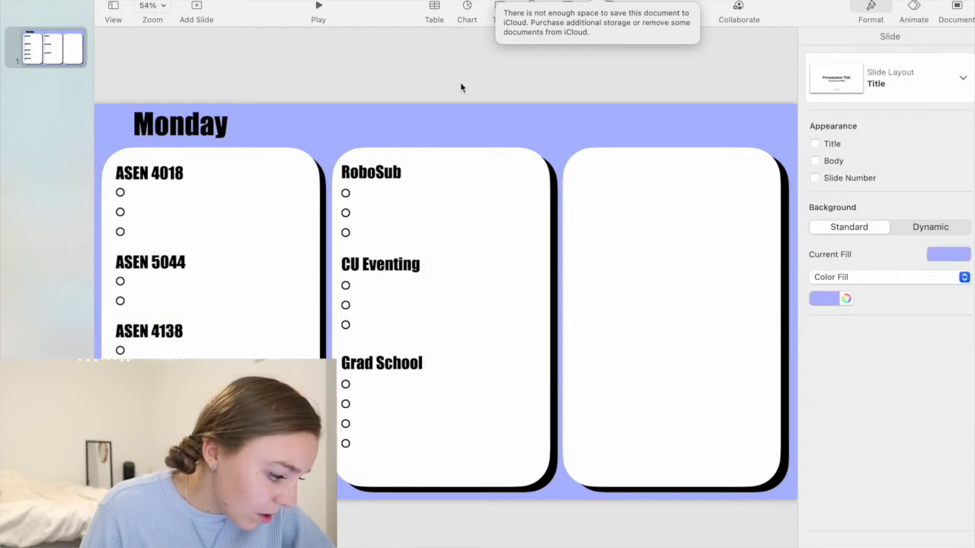
# Set the font size of the blank line above Grad School to 30 pt.
pyautogui.doubleClick(345, 349)
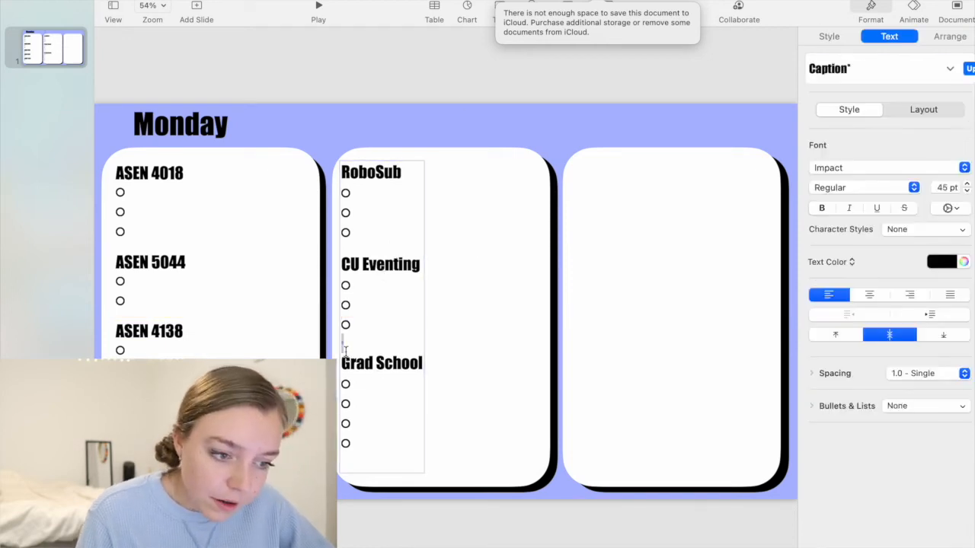
pyautogui.click(945, 188)
pyautogui.write('30')
pyautogui.press('Return')
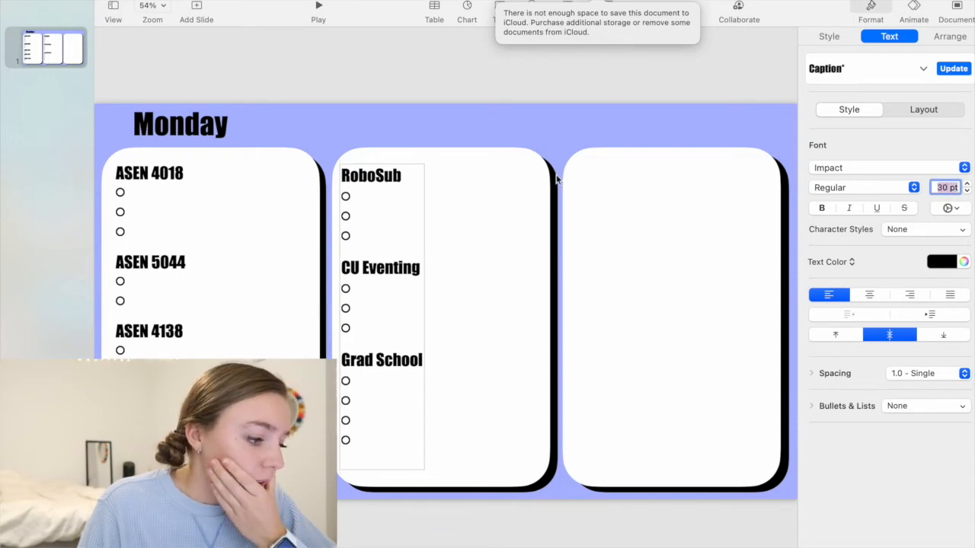
pyautogui.click(406, 92)
pyautogui.moveTo(396, 264)
pyautogui.mouseDown()
pyautogui.moveTo(405, 264)
pyautogui.moveTo(397, 265)
pyautogui.mouseUp()
pyautogui.click(443, 97)
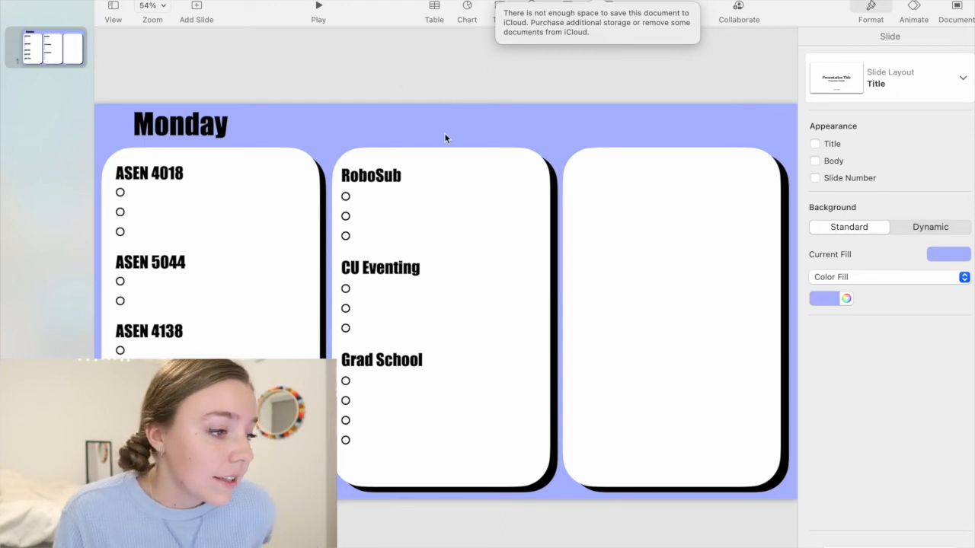
pyautogui.click(709, 254)
pyautogui.click(442, 55)
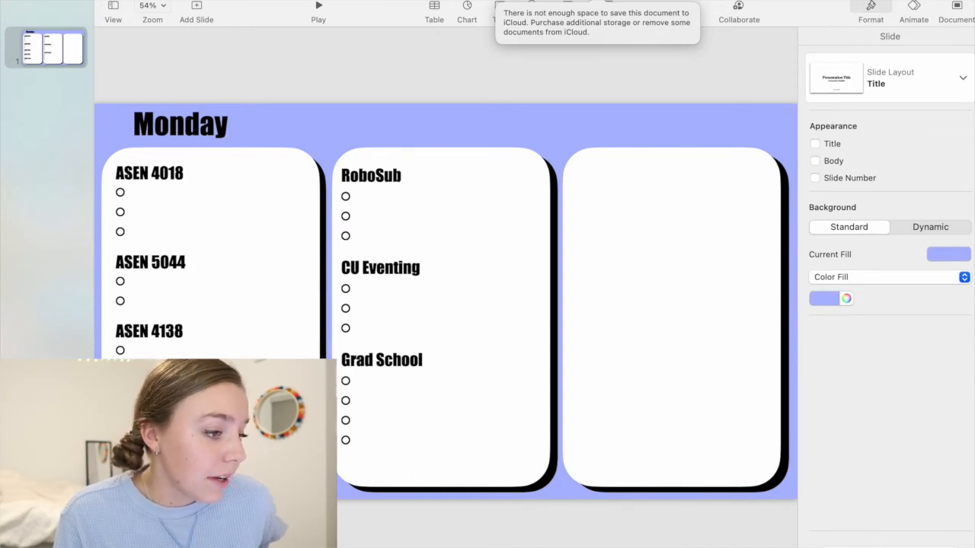
# Rename the untitled presentation as OctPlanner.
pyautogui.click(597, 1)
pyautogui.click(598, 1)
pyautogui.click(598, 1)
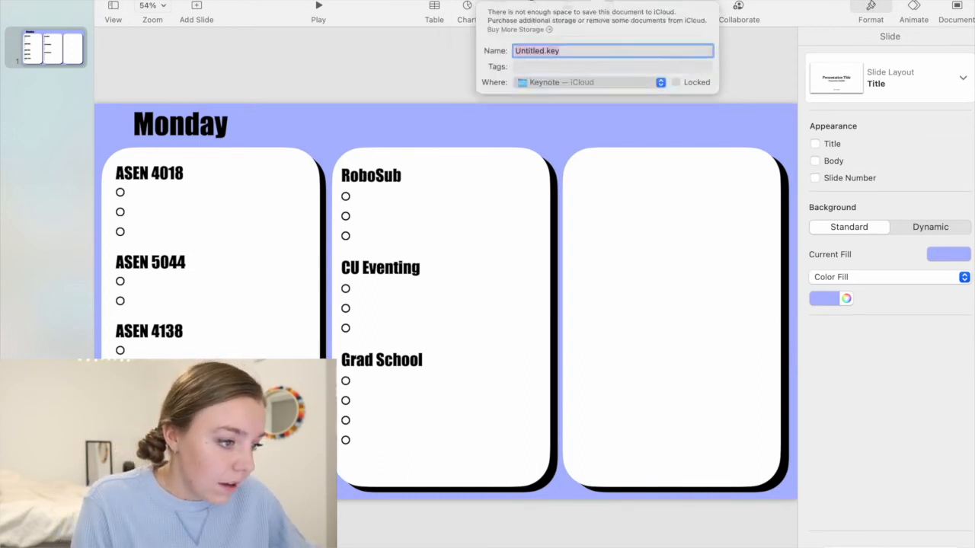
pyautogui.click(537, 58)
pyautogui.press('BackSpace')
pyautogui.press('BackSpace')
pyautogui.press('BackSpace')
pyautogui.press('BackSpace')
pyautogui.press('BackSpace')
pyautogui.press('BackSpace')
pyautogui.press('BackSpace')
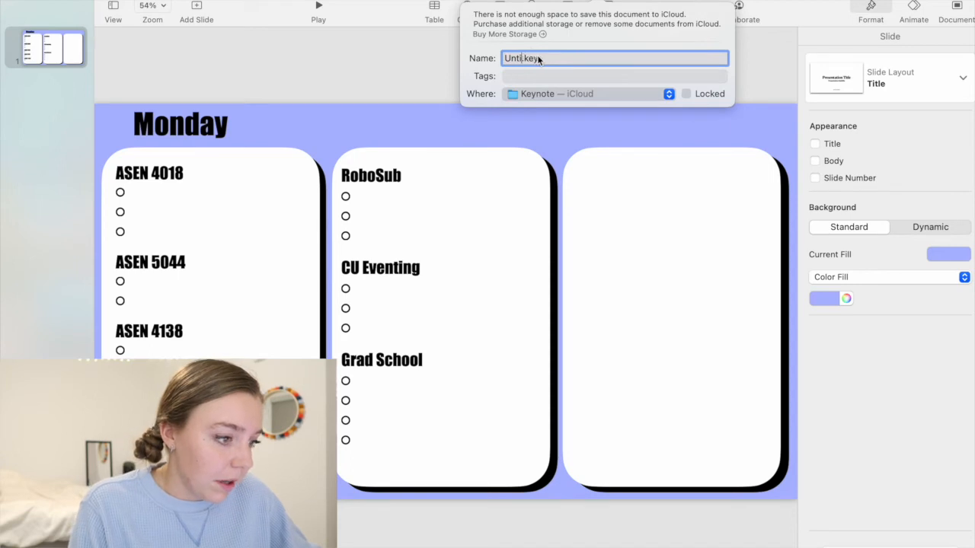
pyautogui.press('BackSpace')
pyautogui.write('OctPlanner')
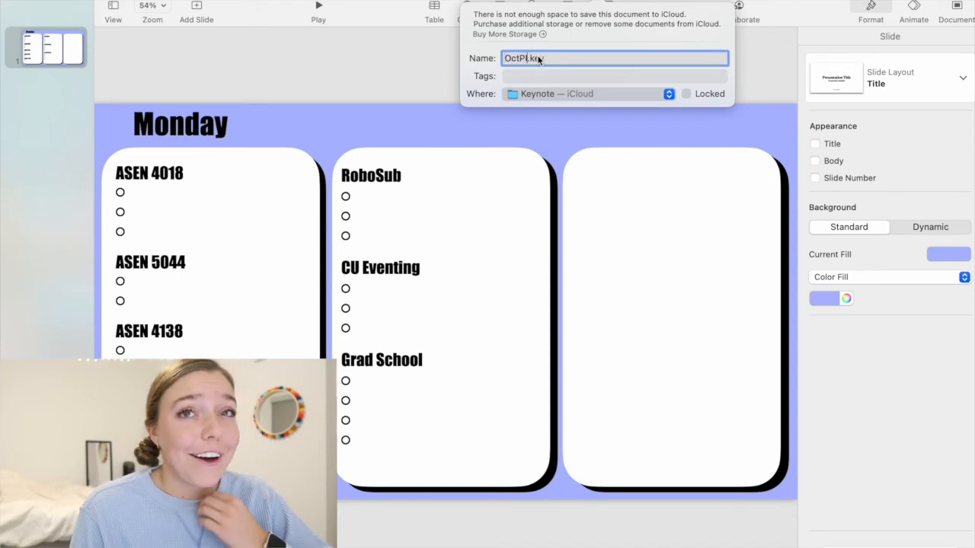
pyautogui.press('Return')
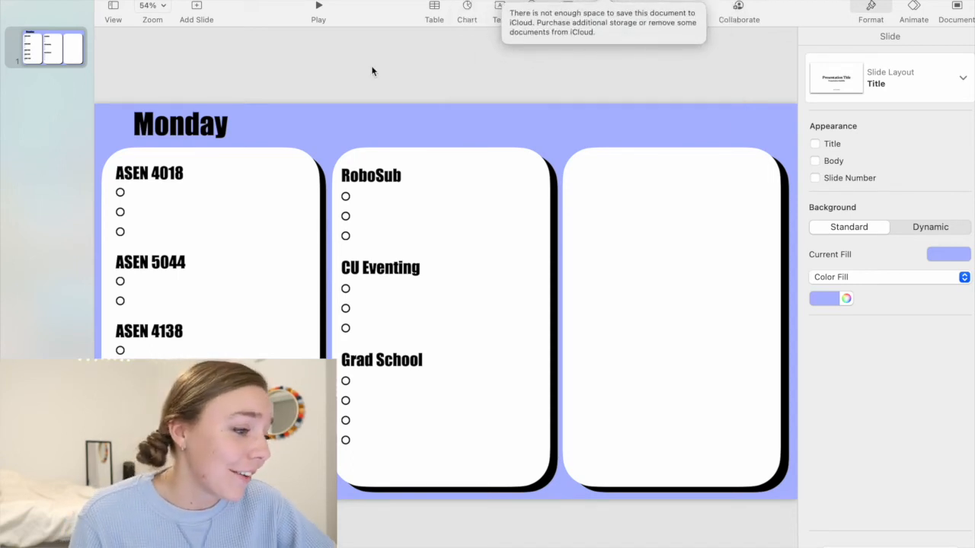
pyautogui.click(471, 186)
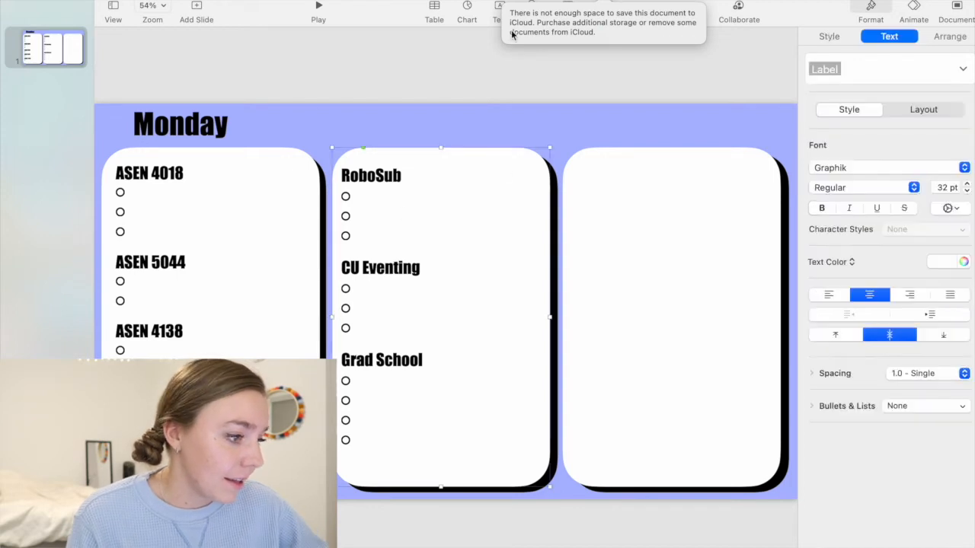
pyautogui.click(419, 92)
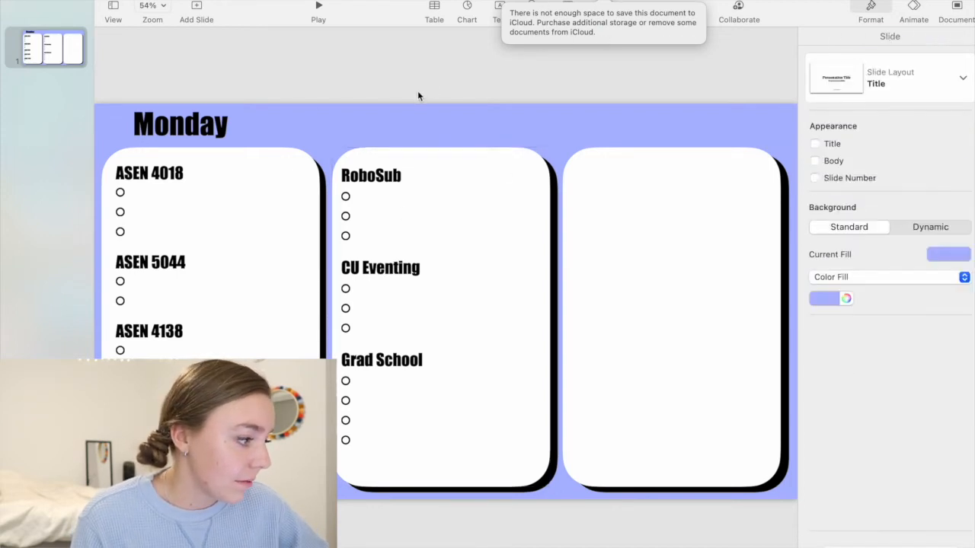
# Save the presentation to the Desktop under the name OctPlanner, keeping the changes in the original document.
pyautogui.click(87, 1)
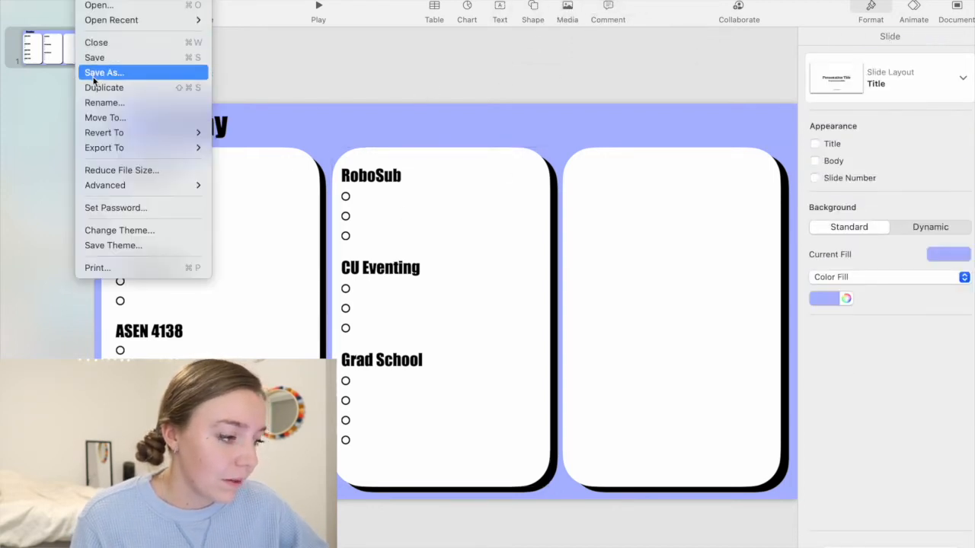
pyautogui.click(663, 268)
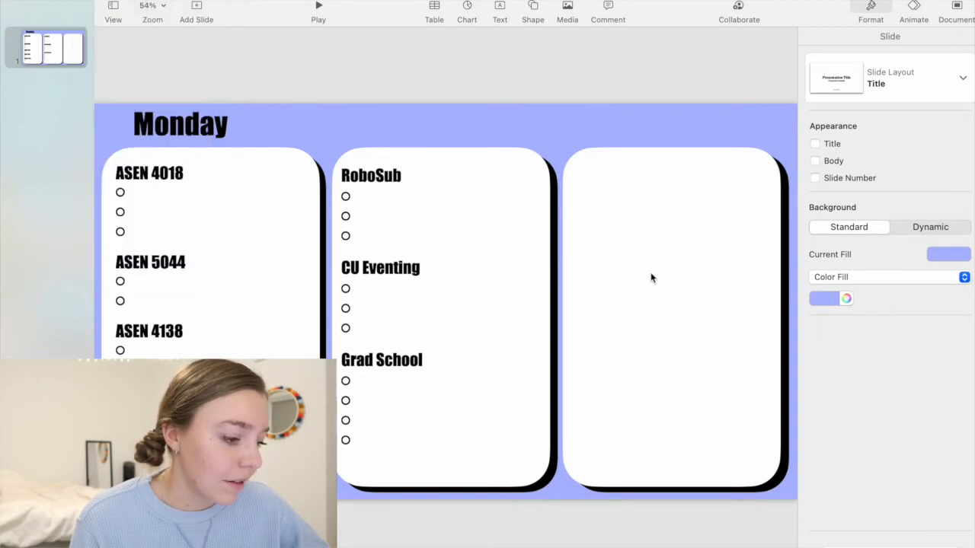
pyautogui.press('super+alt+shift+s')
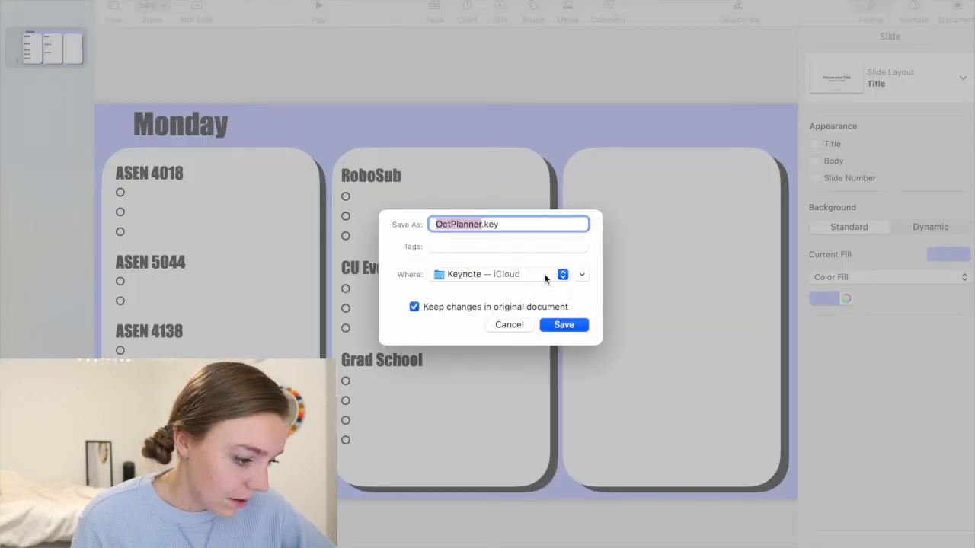
pyautogui.click(545, 276)
pyautogui.click(509, 426)
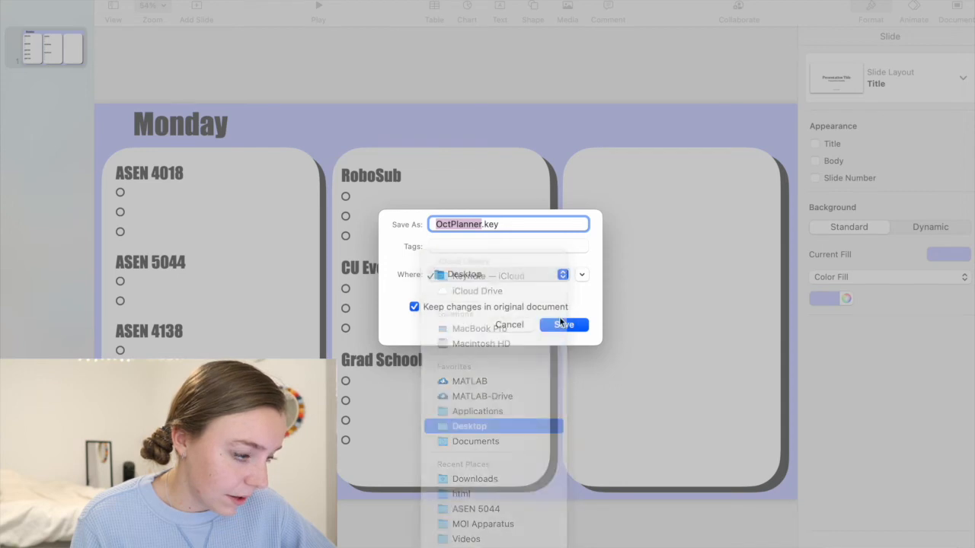
pyautogui.click(568, 330)
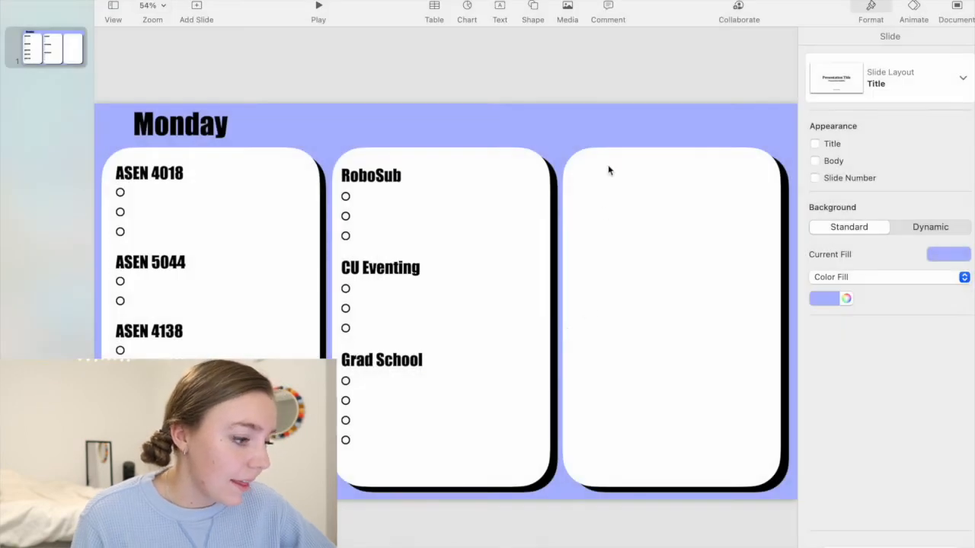
pyautogui.click(382, 190)
pyautogui.click(434, 61)
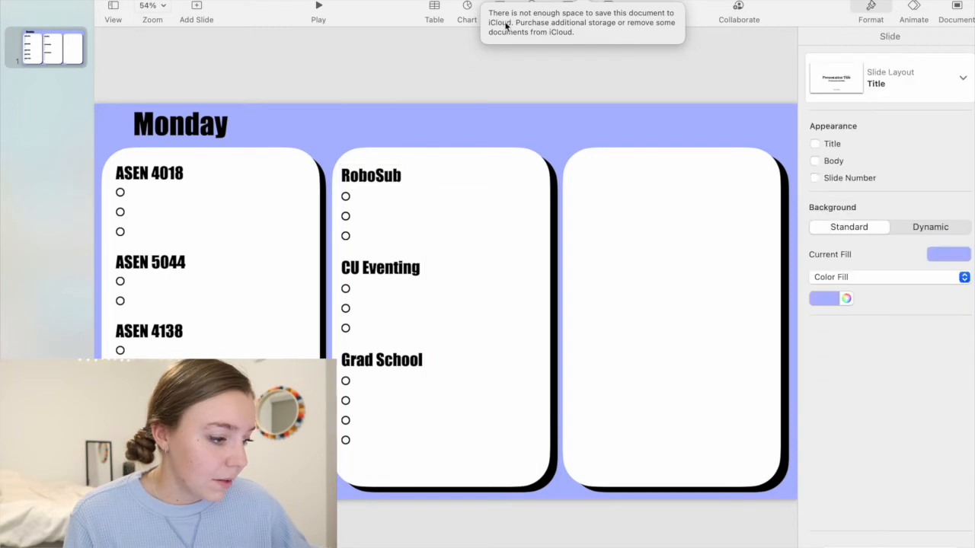
# Duplicate the RoboSub activities text box into the third card and clear all text and bullets from the copy.
pyautogui.click(378, 183)
pyautogui.moveTo(378, 183); pyautogui.dragTo(624, 269)
pyautogui.click(594, 442)
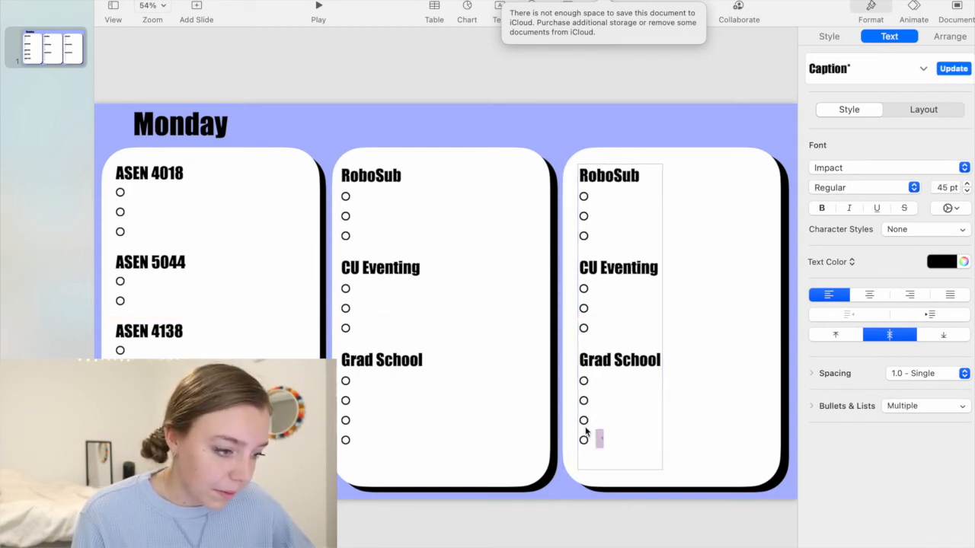
pyautogui.click(604, 447)
pyautogui.moveTo(602, 441); pyautogui.dragTo(581, 176)
pyautogui.press('BackSpace')
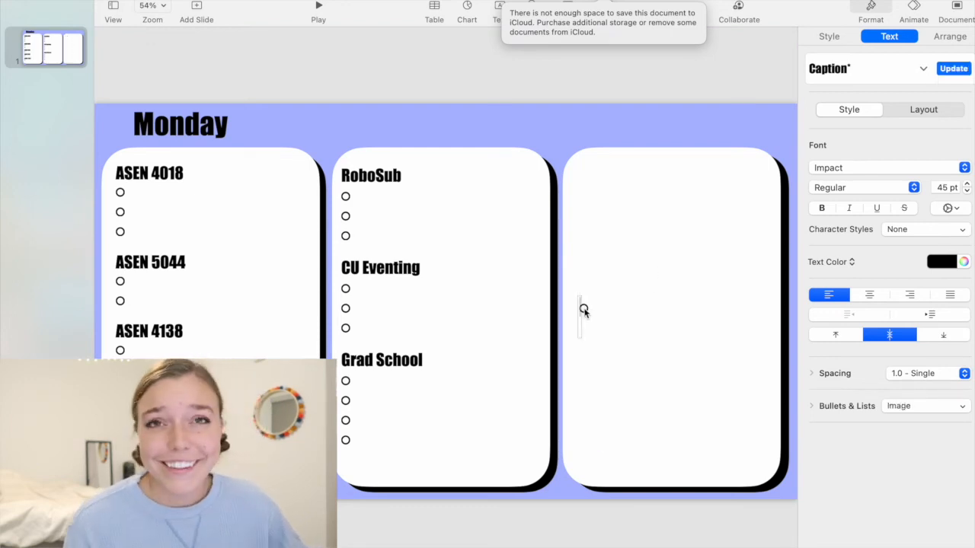
pyautogui.press('BackSpace')
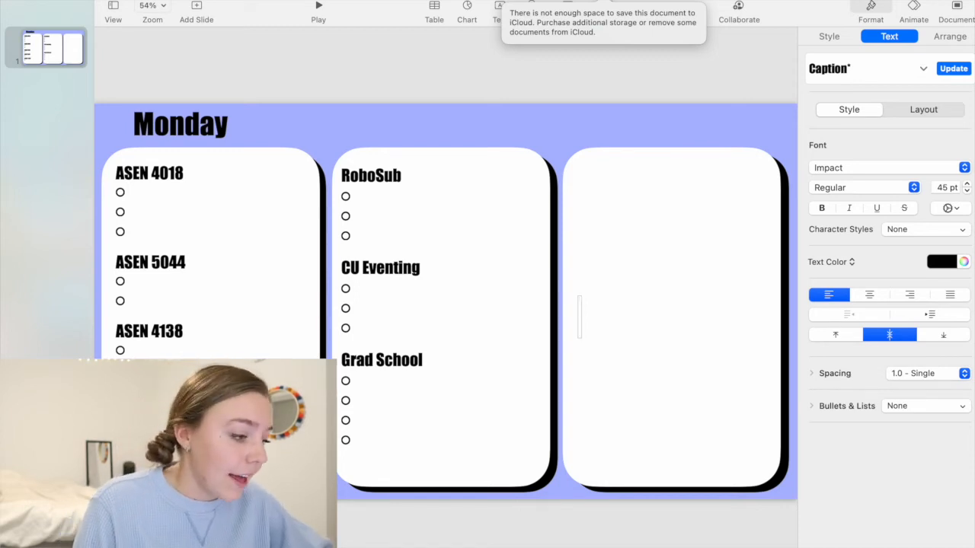
# Enter the heading ASEN 3128 in the third card's text box with three empty circle image bullets and an unbulleted line below.
pyautogui.write('ASEN ')
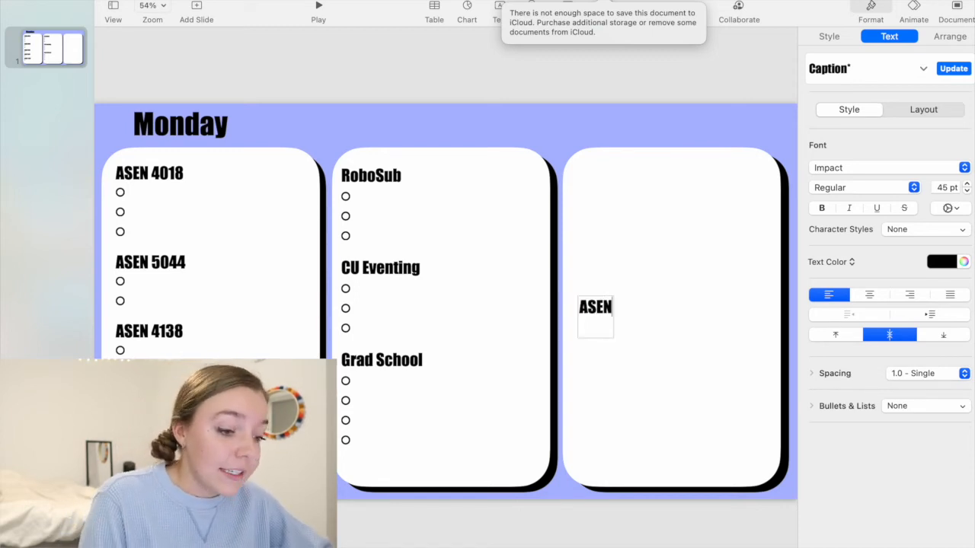
pyautogui.write('3128')
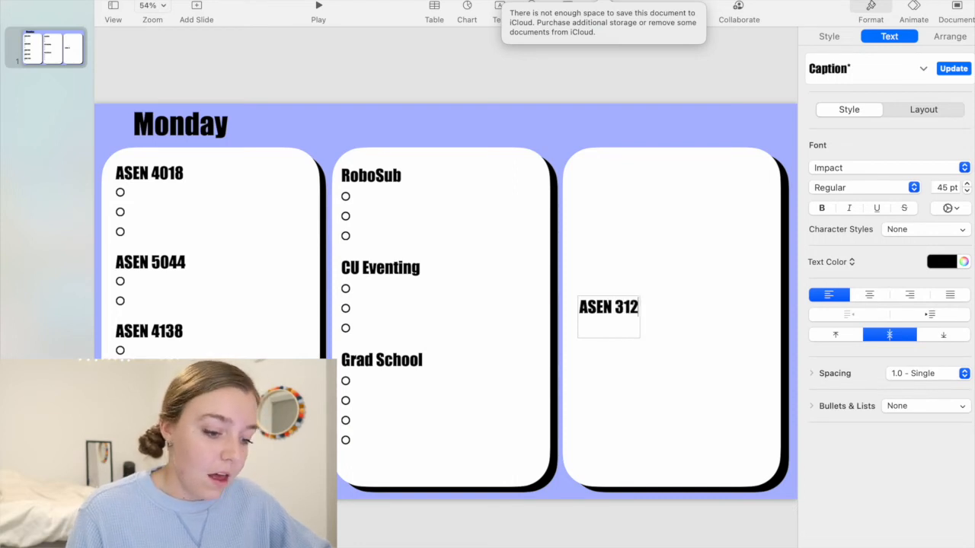
pyautogui.press('Return')
pyautogui.click(903, 405)
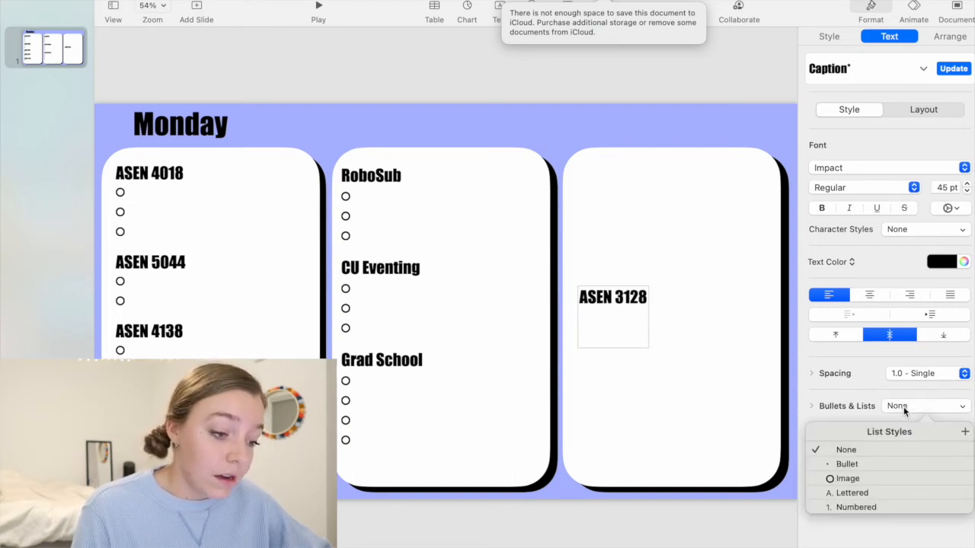
pyautogui.click(833, 477)
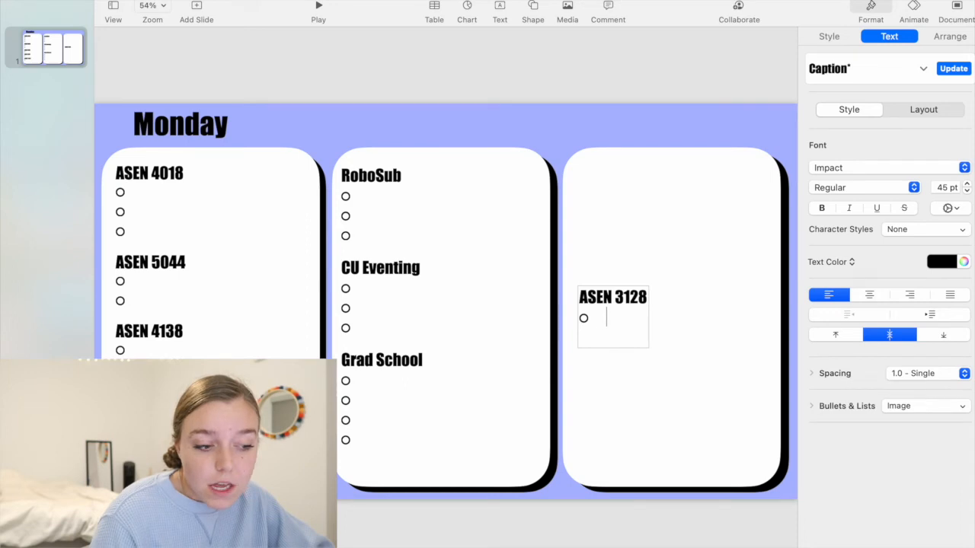
pyautogui.press('Return')
pyautogui.press('Return')
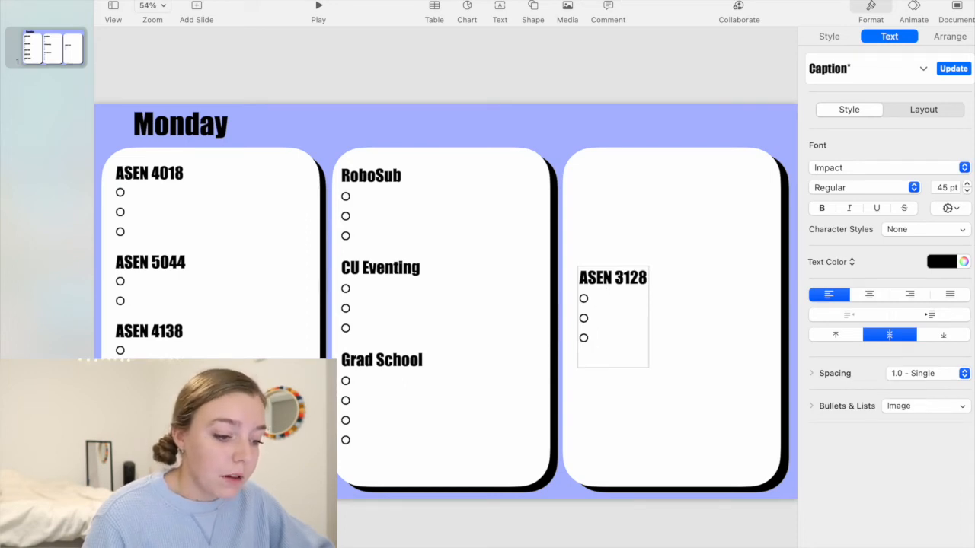
pyautogui.press('Return')
pyautogui.press('BackSpace')
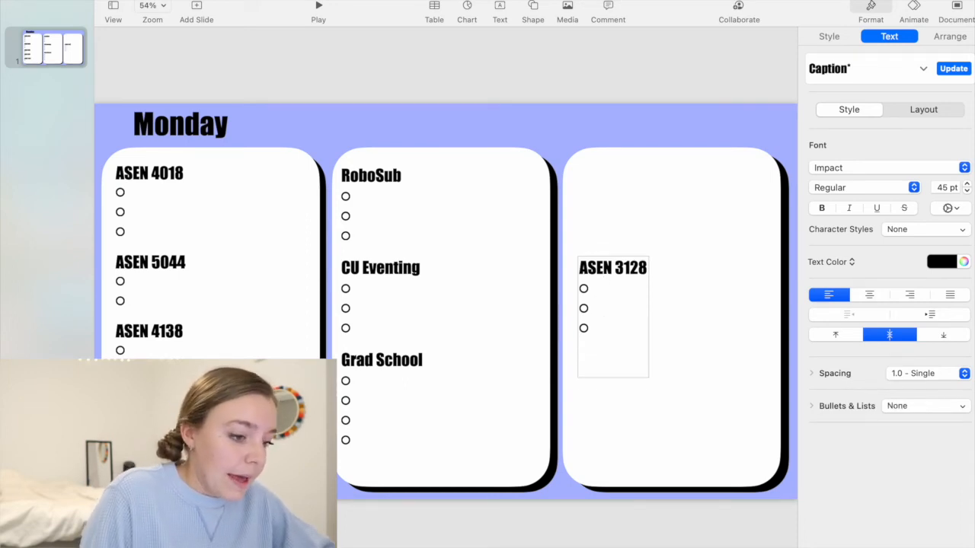
# Add the heading Work after the blank line below ASEN 3128, followed by three empty circle image bullets.
pyautogui.press('Return')
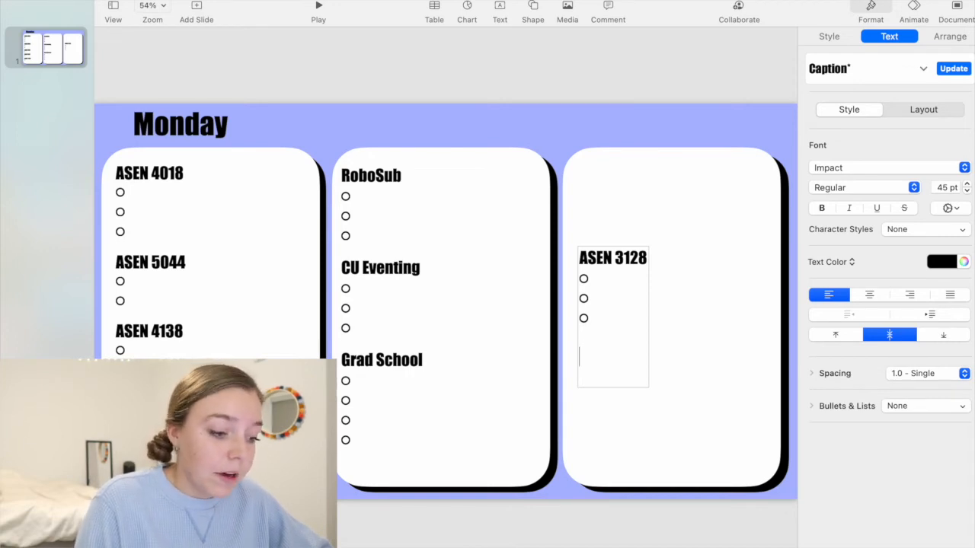
pyautogui.write('Work')
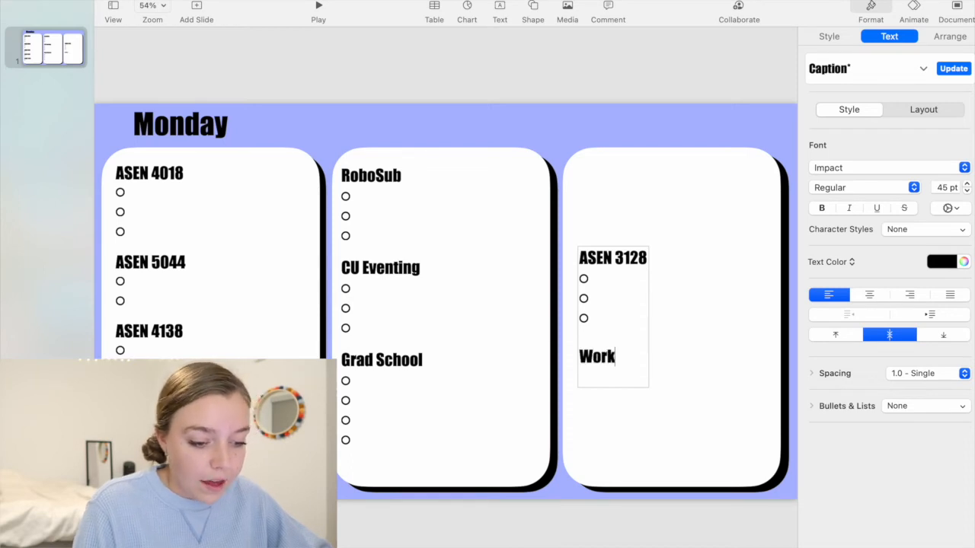
pyautogui.press('Return')
pyautogui.click(918, 408)
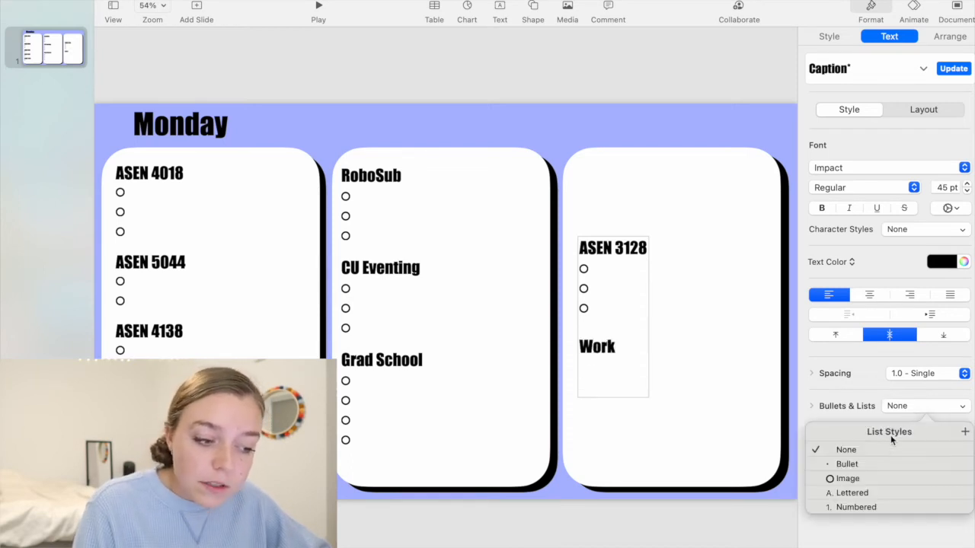
pyautogui.click(848, 478)
pyautogui.press('Return')
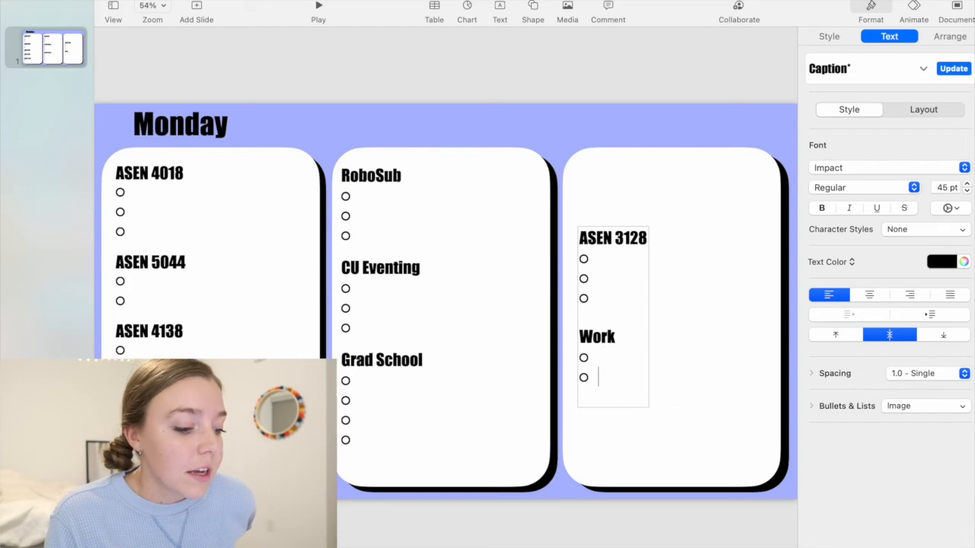
pyautogui.press('Return')
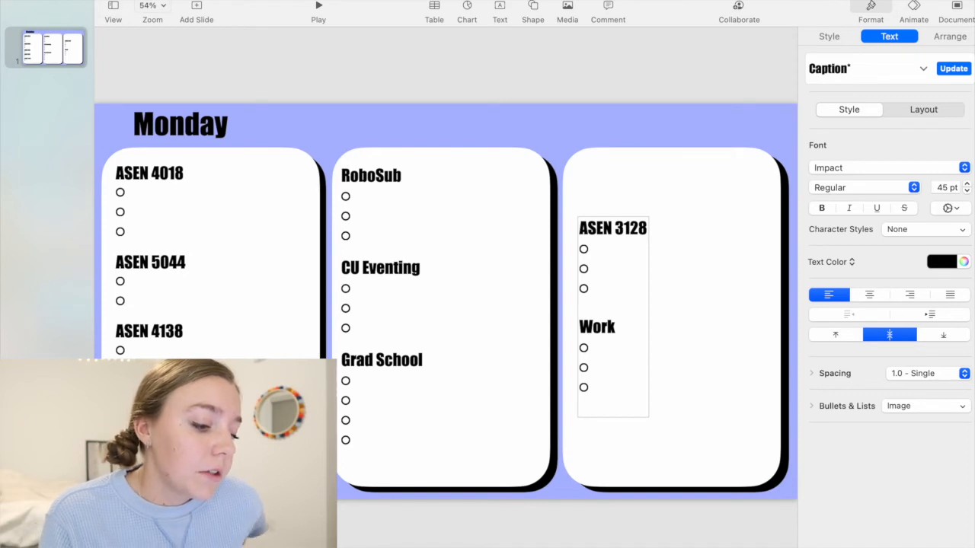
# Add the heading MR below the Work list with three empty circle image bullets and an unbulleted blank line.
pyautogui.press('Return')
pyautogui.press('Return')
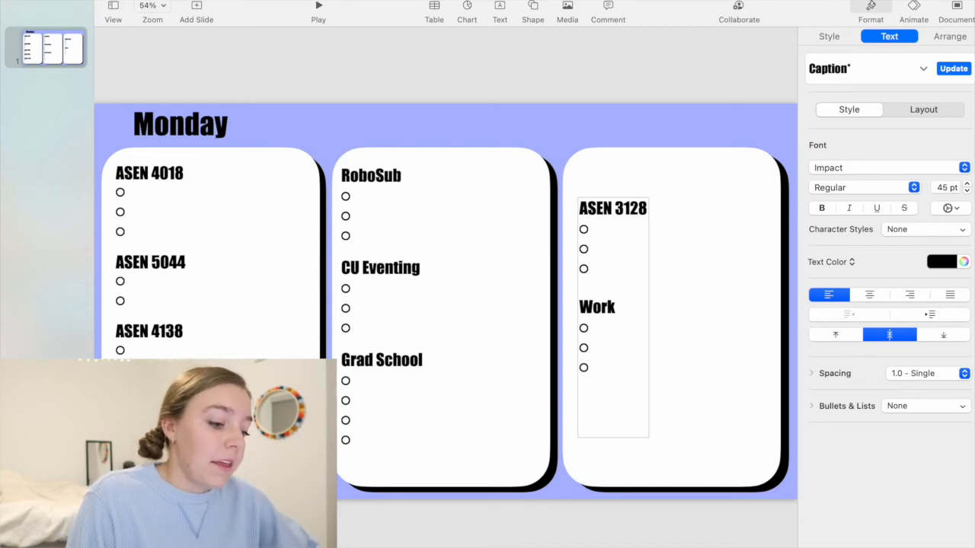
pyautogui.write('MR')
pyautogui.press('Return')
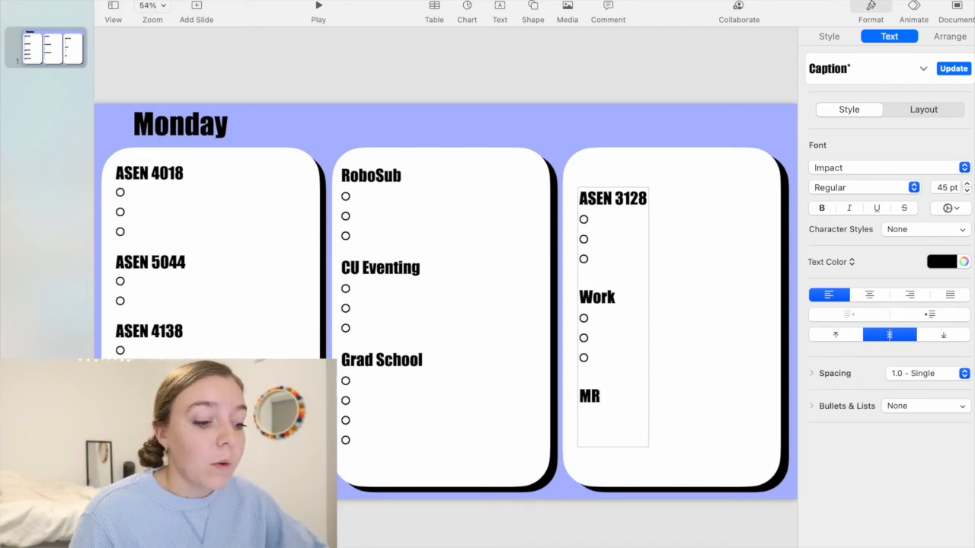
pyautogui.click(899, 406)
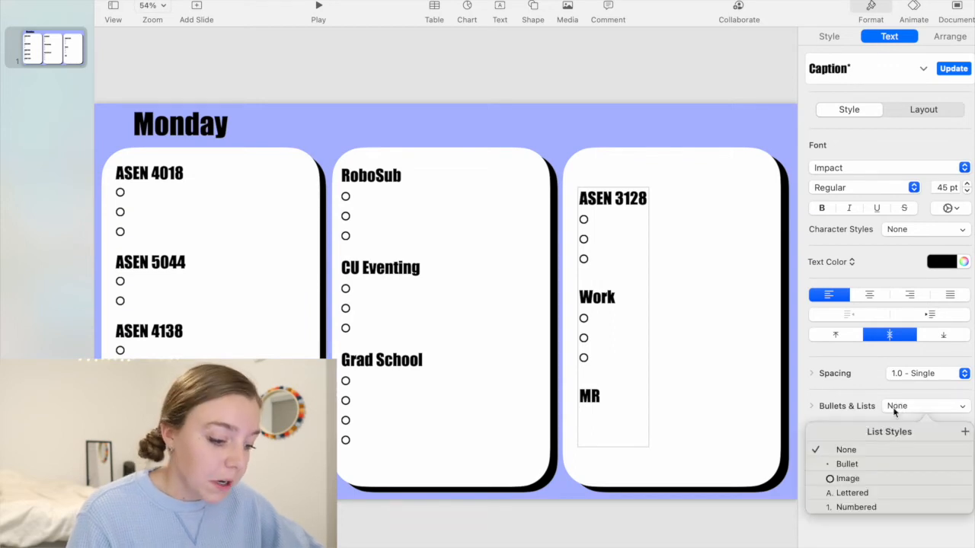
pyautogui.click(844, 476)
pyautogui.press('Return')
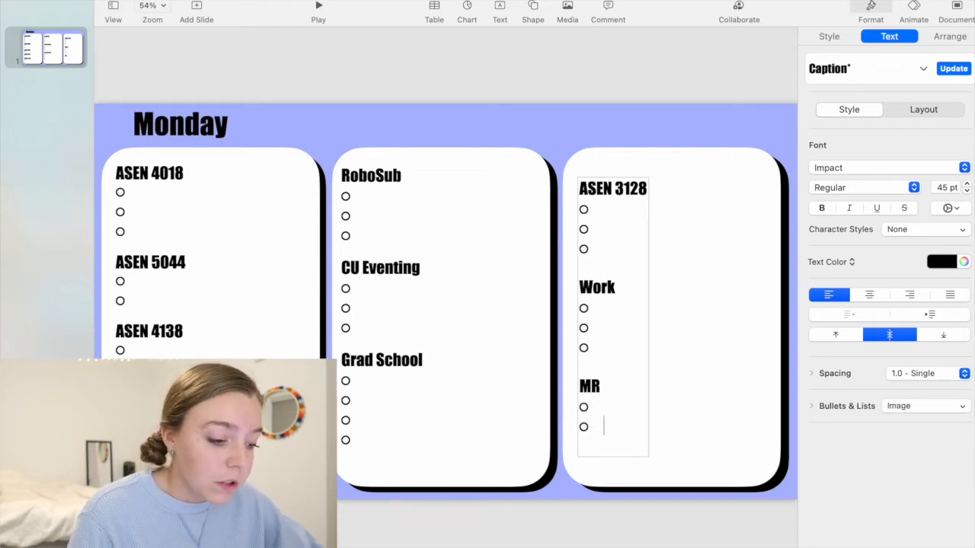
pyautogui.press('Return')
pyautogui.press('Return')
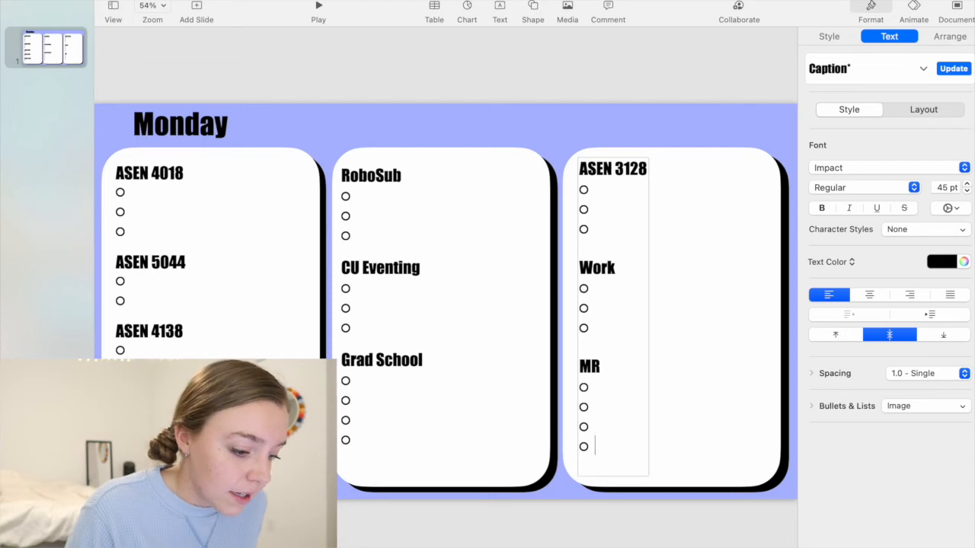
pyautogui.press('BackSpace')
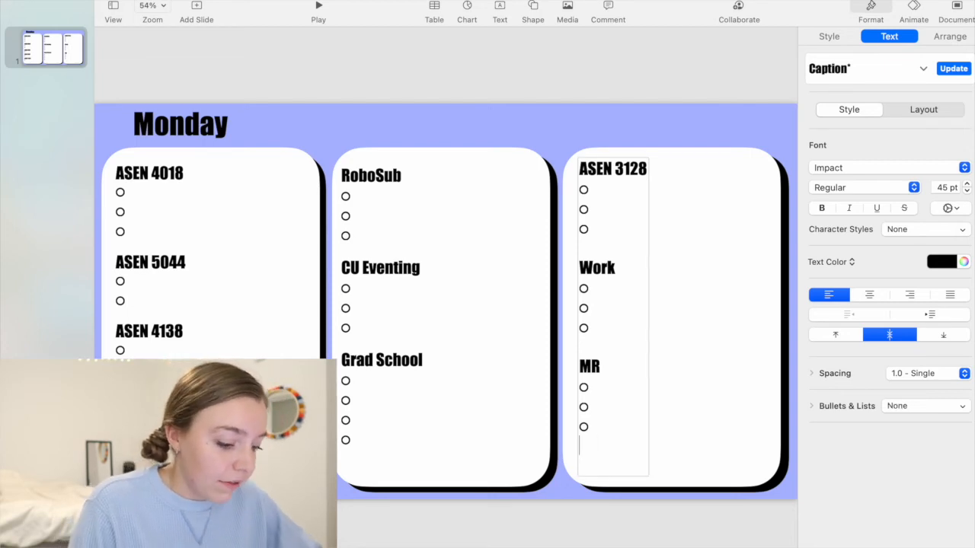
# Add the heading RV below the MR list with three empty circle image bullets.
pyautogui.press('Return')
pyautogui.write('RR')
pyautogui.press('BackSpace')
pyautogui.write('V')
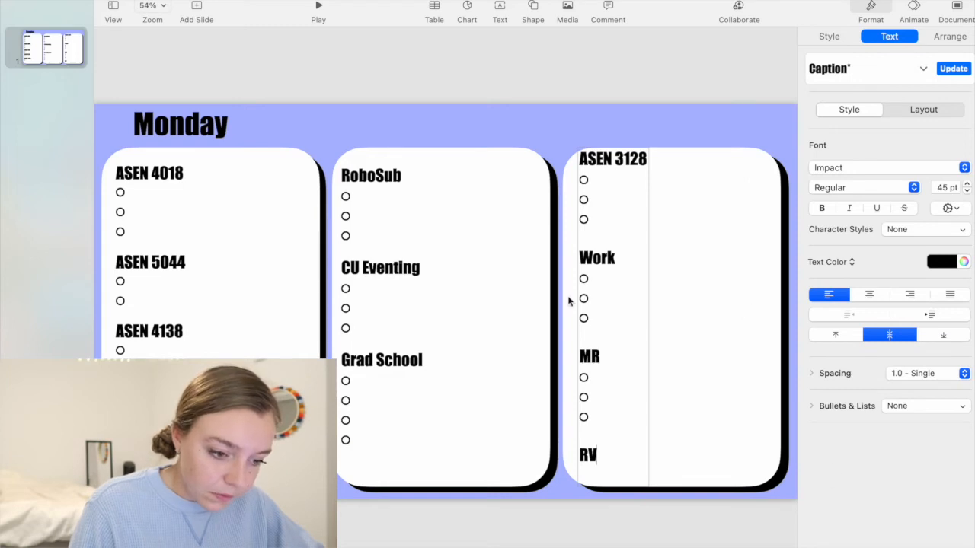
pyautogui.press('Return')
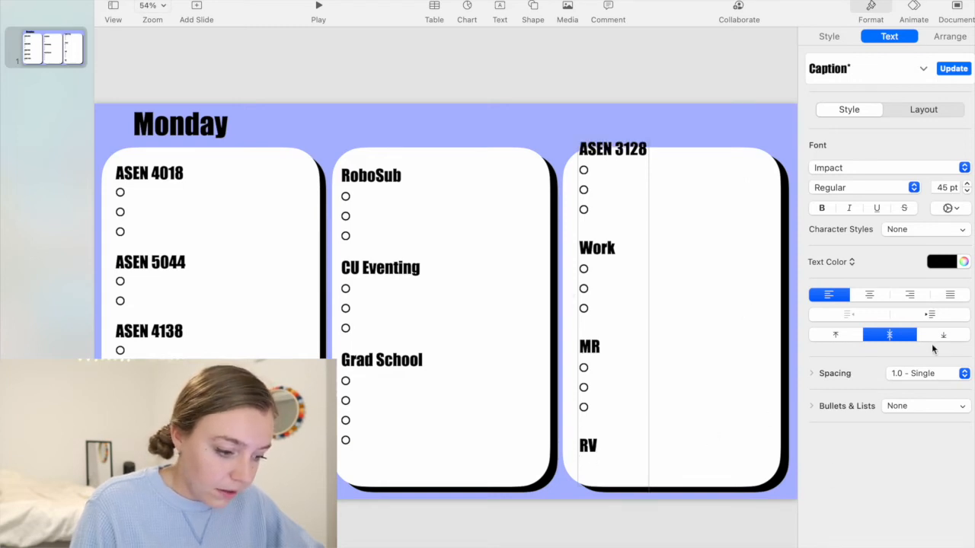
pyautogui.click(919, 408)
pyautogui.click(868, 478)
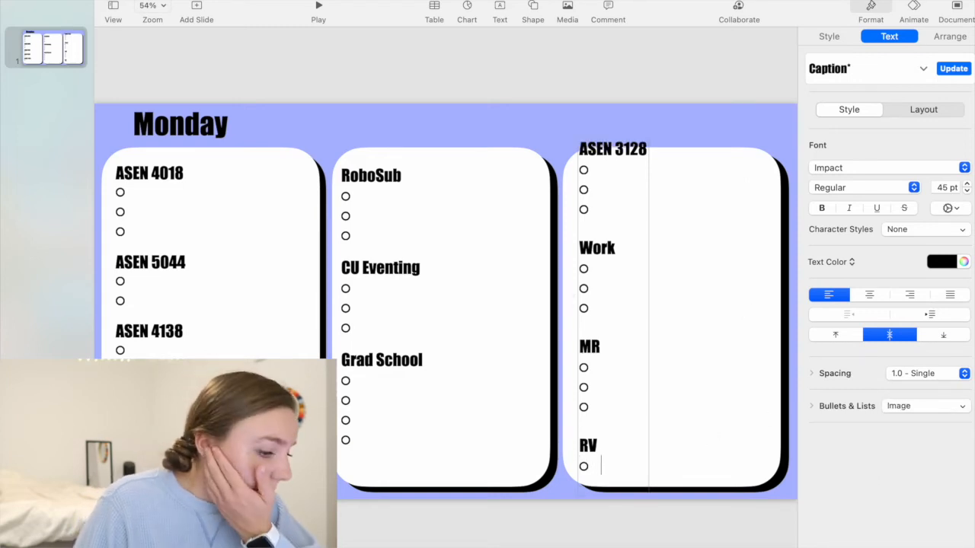
pyautogui.press('Return')
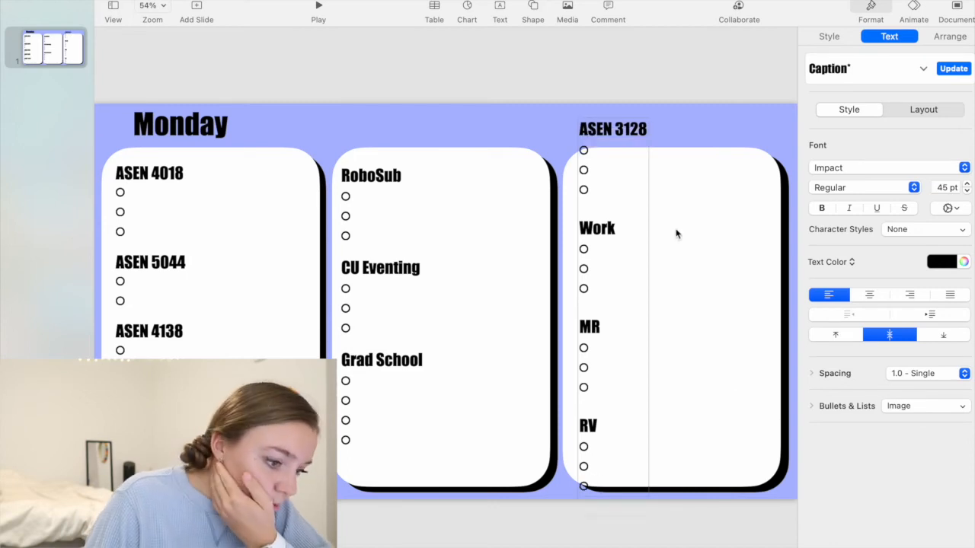
# Remove the blank lines above Work, MR and RV, and move the text box slightly down inside the third card.
pyautogui.click(585, 210)
pyautogui.press('BackSpace')
pyautogui.click(588, 298)
pyautogui.press('BackSpace')
pyautogui.click(586, 390)
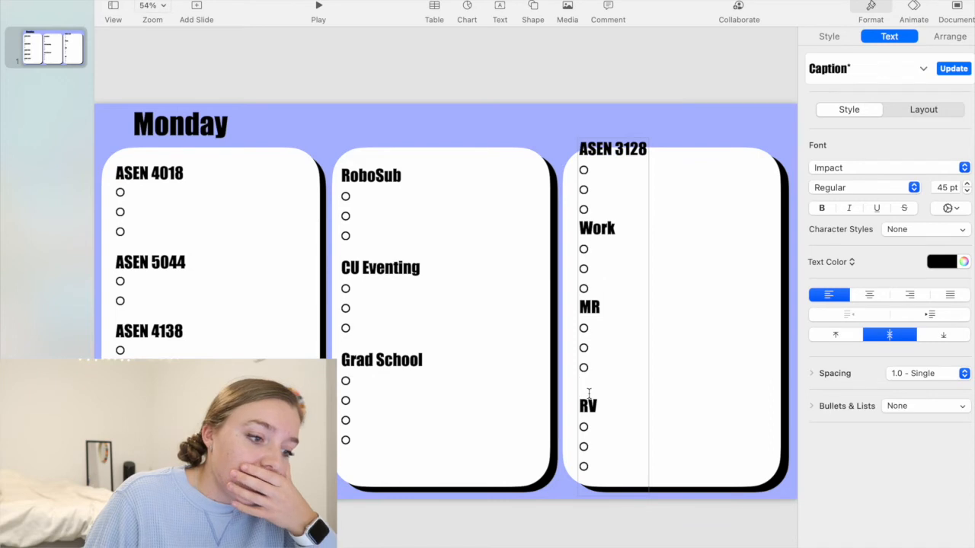
pyautogui.press('BackSpace')
pyautogui.click(702, 210)
pyautogui.click(651, 102)
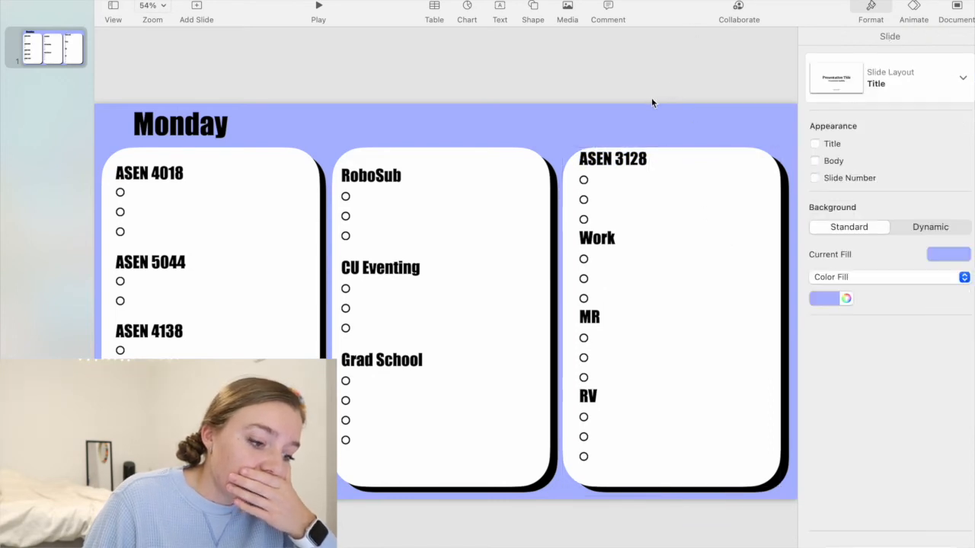
pyautogui.moveTo(606, 237); pyautogui.dragTo(607, 243)
pyautogui.click(585, 61)
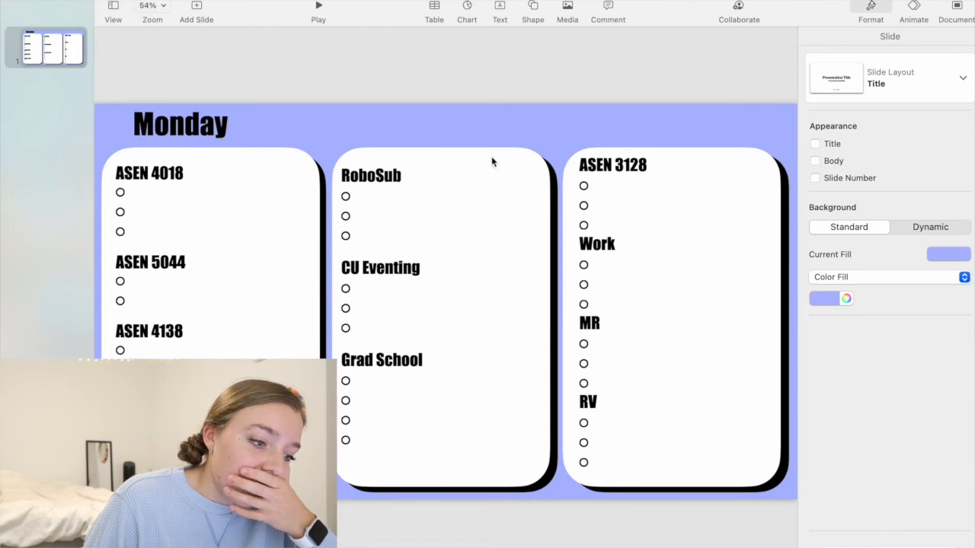
# Swap the two text boxes so the ASEN 3128 list sits on the middle card and the RoboSub list on the third card.
pyautogui.moveTo(404, 267); pyautogui.dragTo(770, 251)
pyautogui.moveTo(606, 253); pyautogui.dragTo(372, 258)
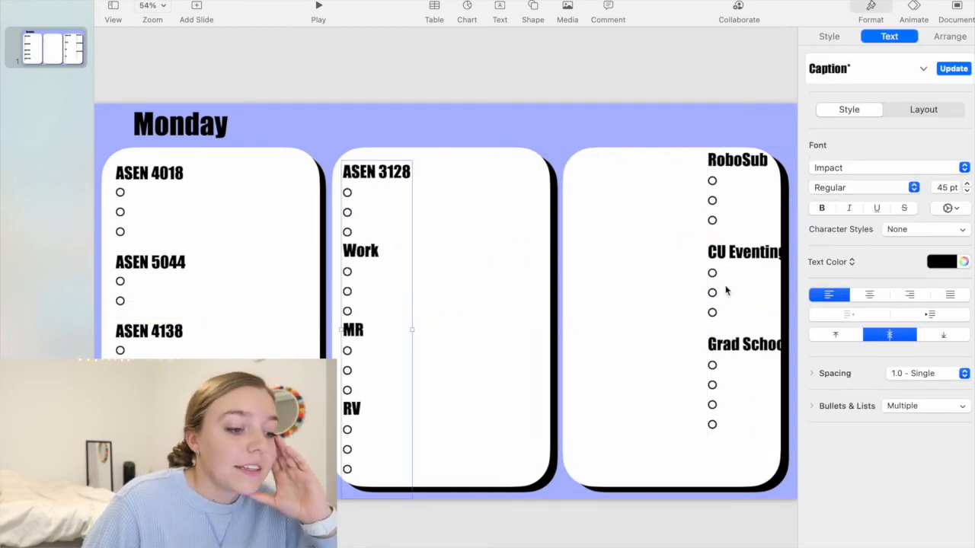
pyautogui.moveTo(773, 263); pyautogui.dragTo(640, 270)
# Remove the blank lines above the CU Eventing and Grad School headings in the third card's text box.
pyautogui.click(591, 244)
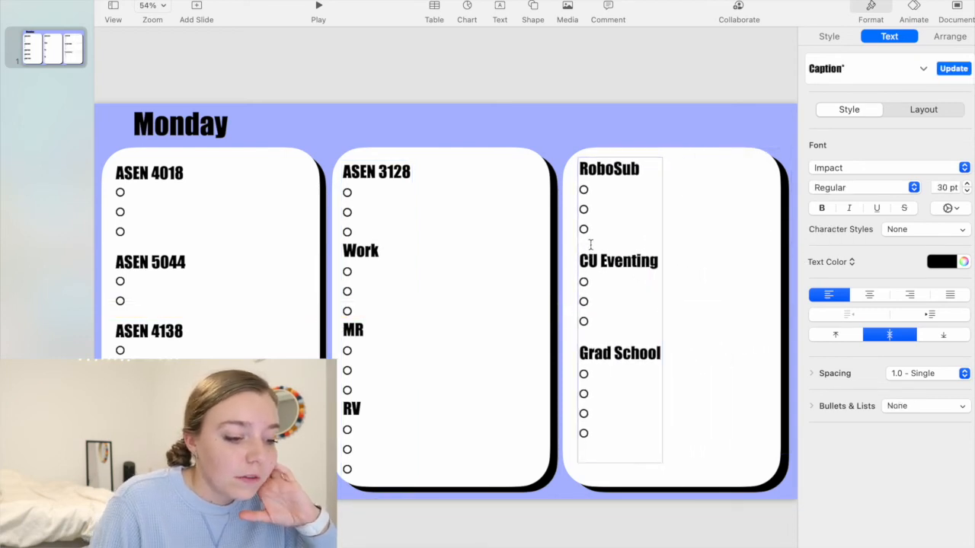
pyautogui.press('BackSpace')
pyautogui.press('Down')
pyautogui.press('Down')
pyautogui.press('Down')
pyautogui.press('Down')
pyautogui.press('Down')
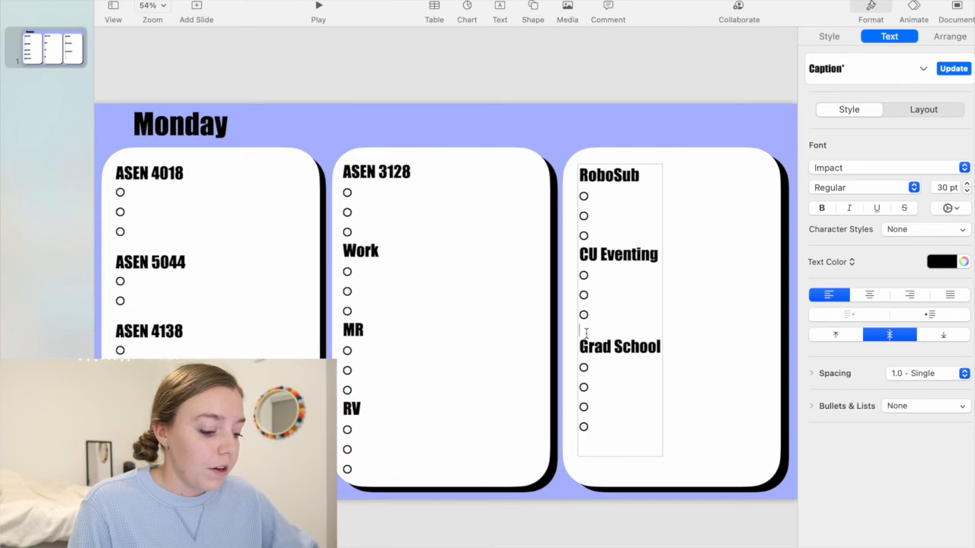
pyautogui.press('BackSpace')
# Add the unbulleted heading Etc below the Grad School list in the third card.
pyautogui.click(590, 438)
pyautogui.write('Etc')
pyautogui.press('BackSpace')
pyautogui.write('c')
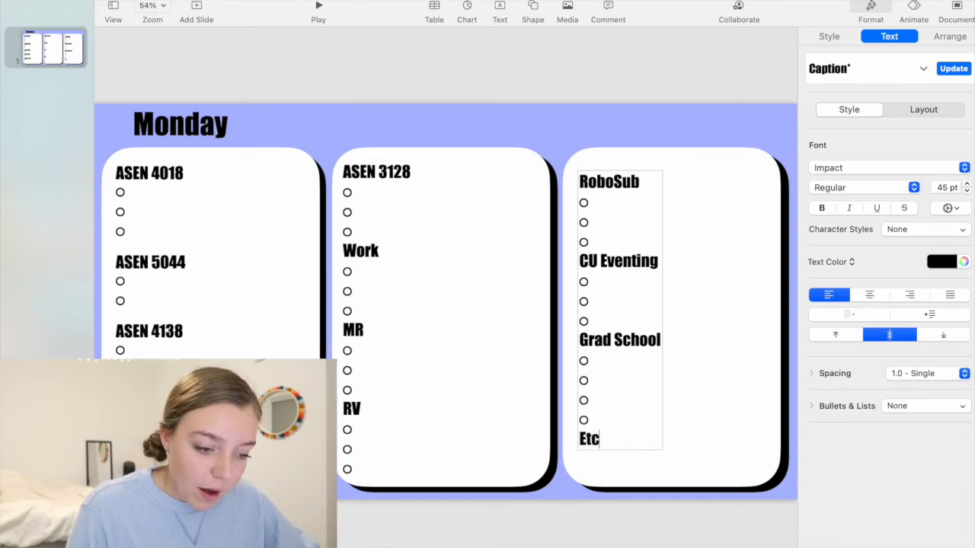
# Add three empty circle image bullets below the Etc heading.
pyautogui.click(902, 411)
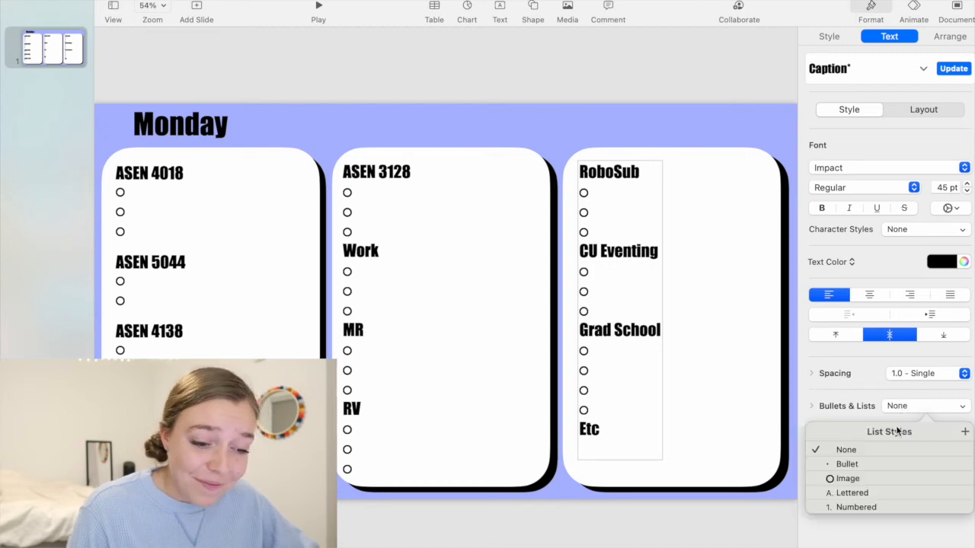
pyautogui.click(853, 479)
pyautogui.press('Return')
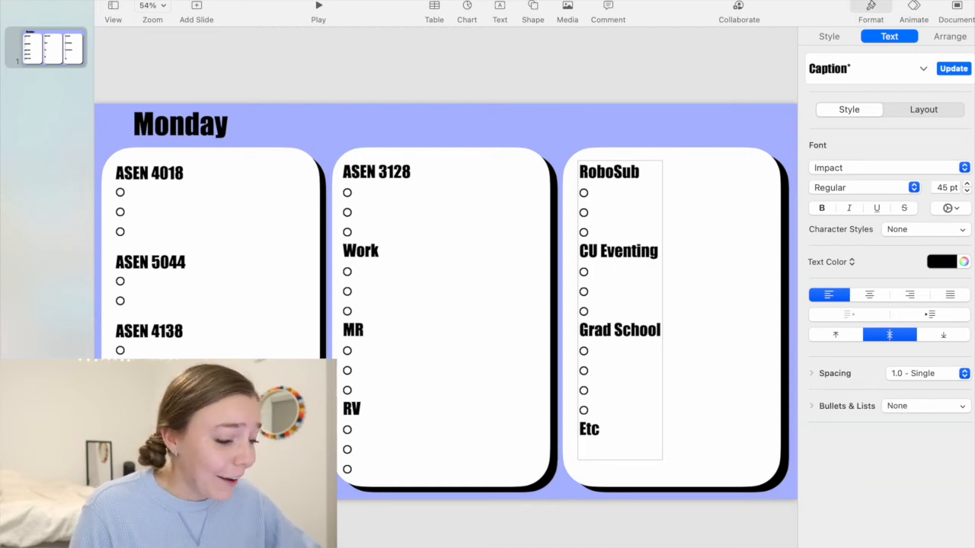
pyautogui.click(906, 410)
pyautogui.click(847, 479)
pyautogui.press('Return')
pyautogui.press('Return')
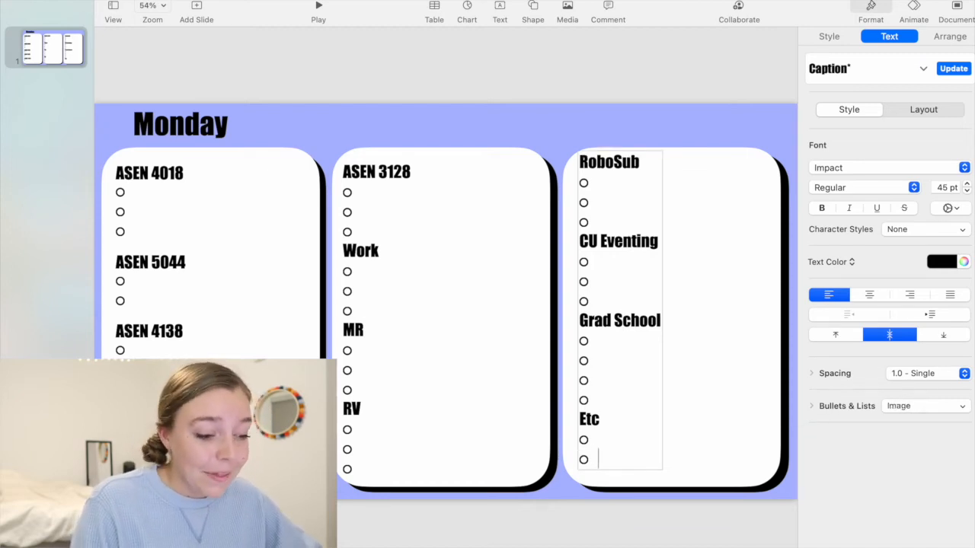
pyautogui.press('BackSpace')
pyautogui.press('Return')
pyautogui.press('Return')
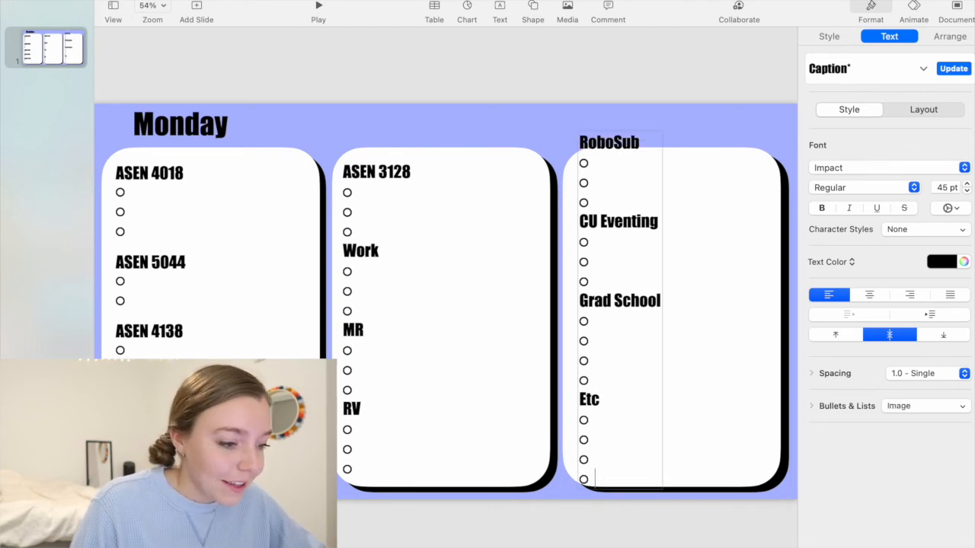
pyautogui.press('BackSpace')
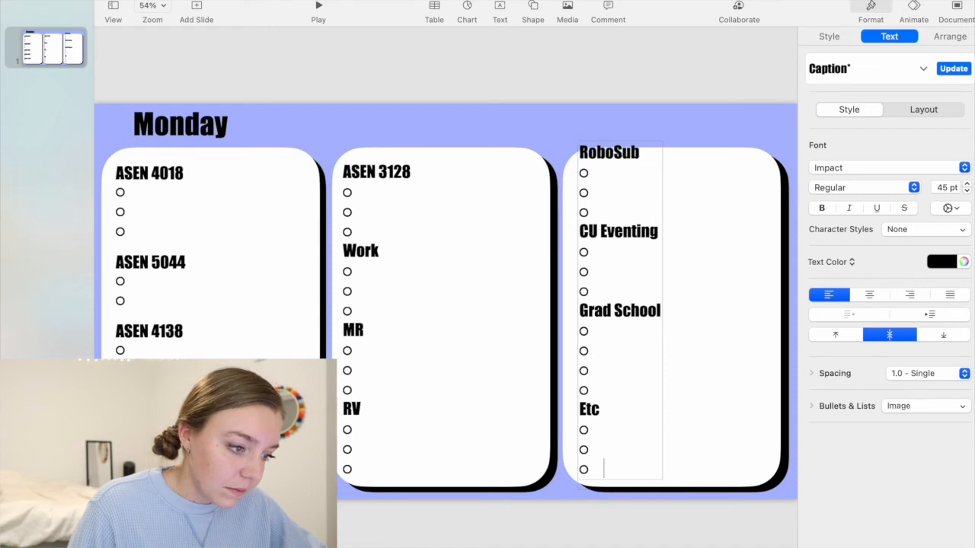
# Move the RoboSub text box slightly down inside the third card.
pyautogui.click(684, 85)
pyautogui.moveTo(619, 243); pyautogui.dragTo(621, 245)
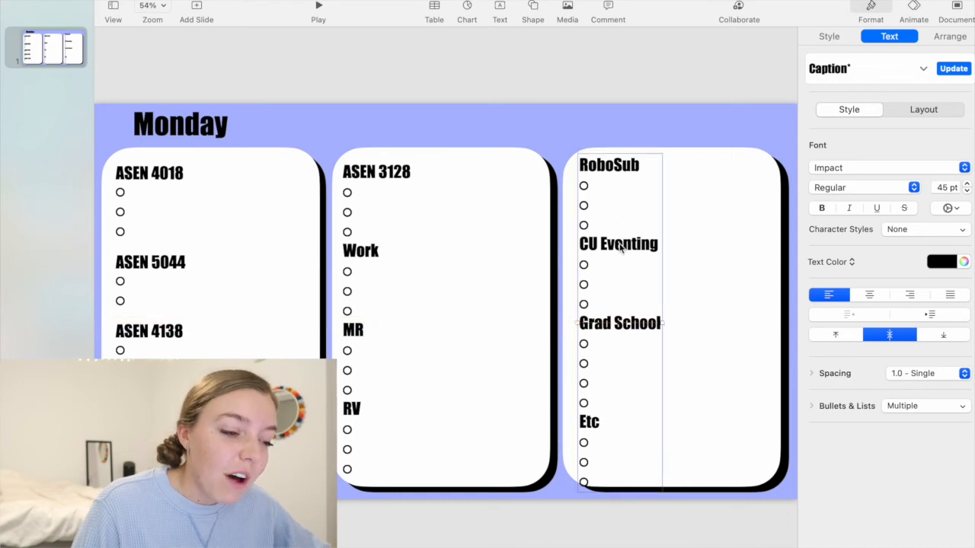
pyautogui.doubleClick(581, 164)
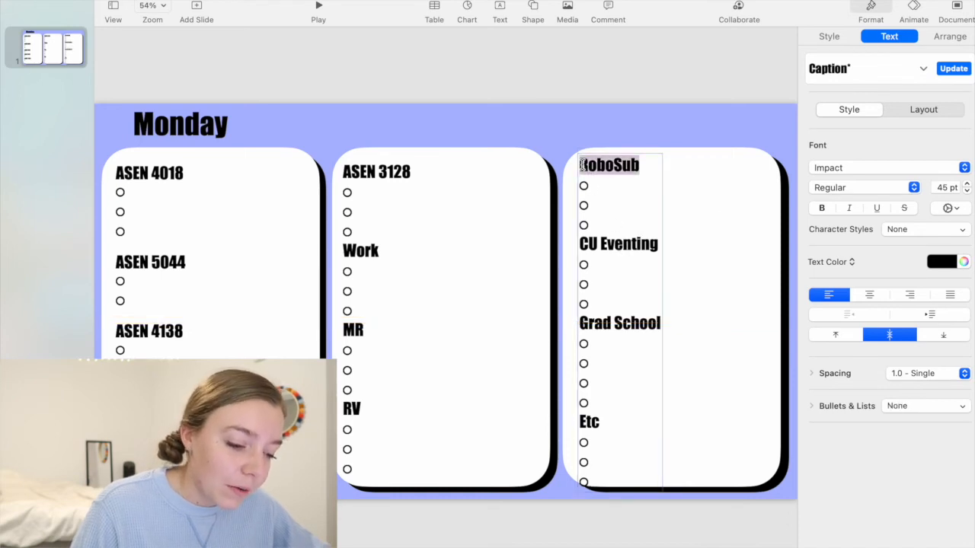
pyautogui.click(640, 266)
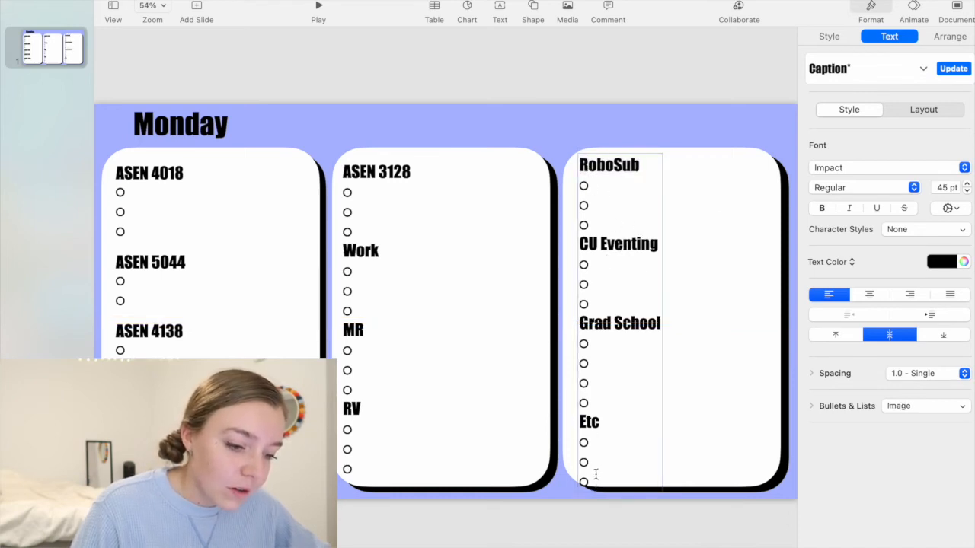
# Reduce the font size of the empty bullet lines under Etc and Grad School to 44 pt.
pyautogui.moveTo(598, 478); pyautogui.dragTo(594, 440)
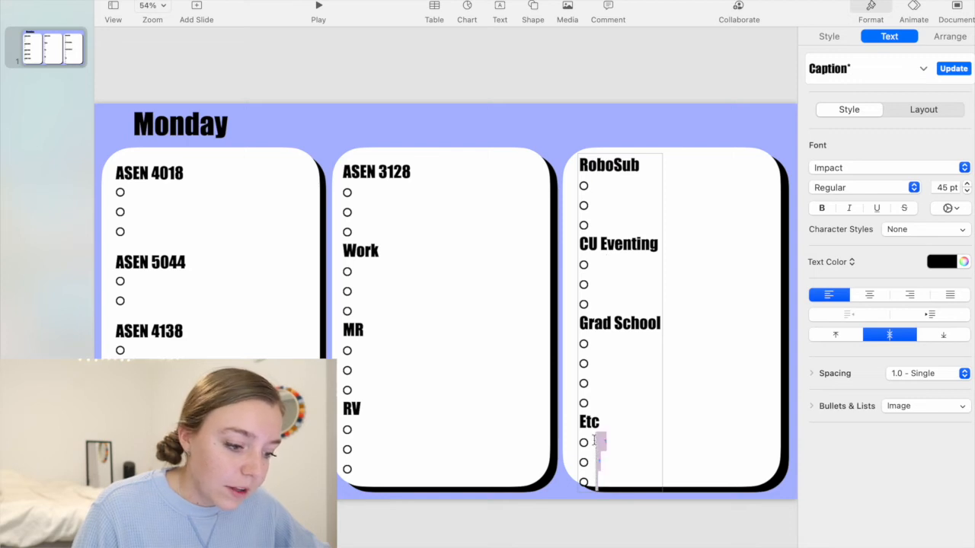
pyautogui.click(966, 191)
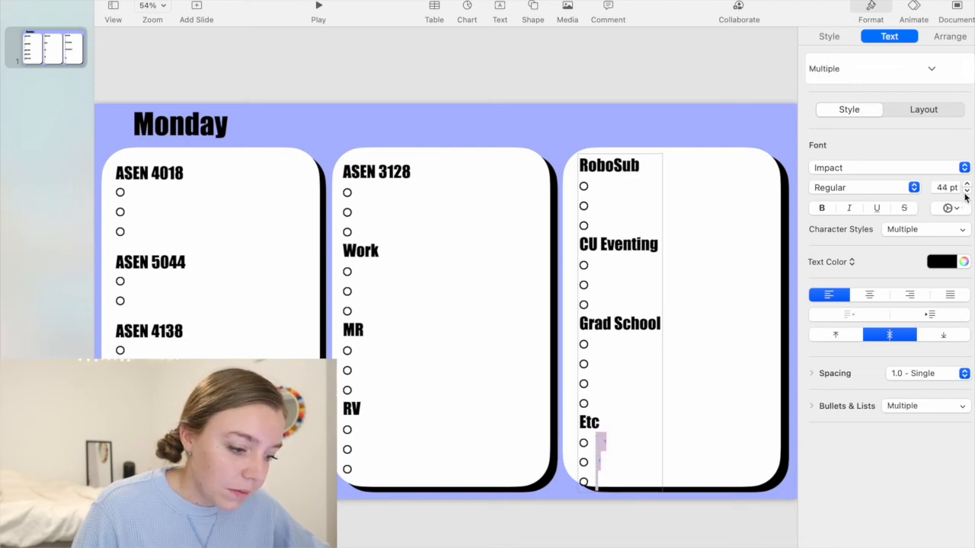
pyautogui.click(606, 389)
pyautogui.moveTo(600, 408); pyautogui.dragTo(596, 347)
pyautogui.click(966, 191)
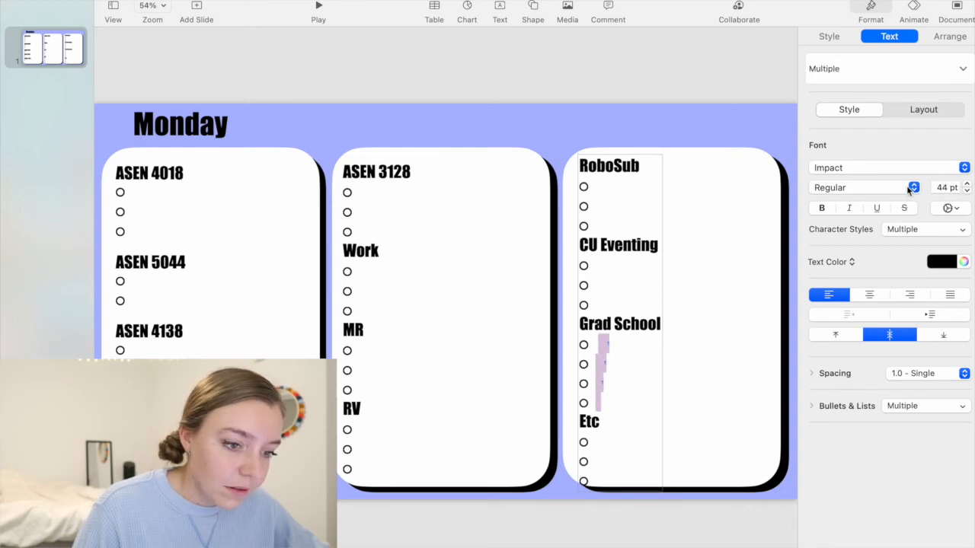
# Reduce the font size of the empty bullet lines under CU Eventing and RoboSub by one point.
pyautogui.click(605, 305)
pyautogui.moveTo(605, 305); pyautogui.dragTo(597, 261)
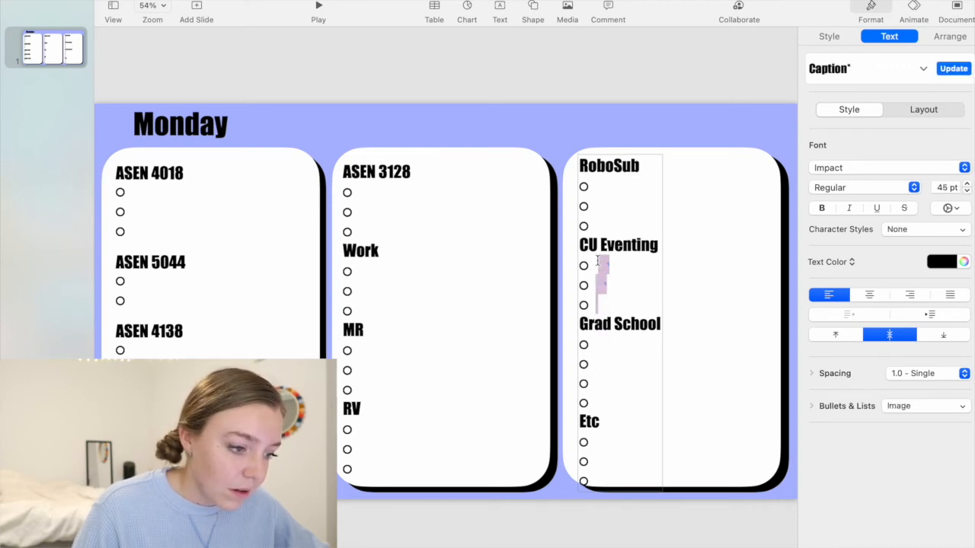
pyautogui.click(967, 192)
pyautogui.click(604, 206)
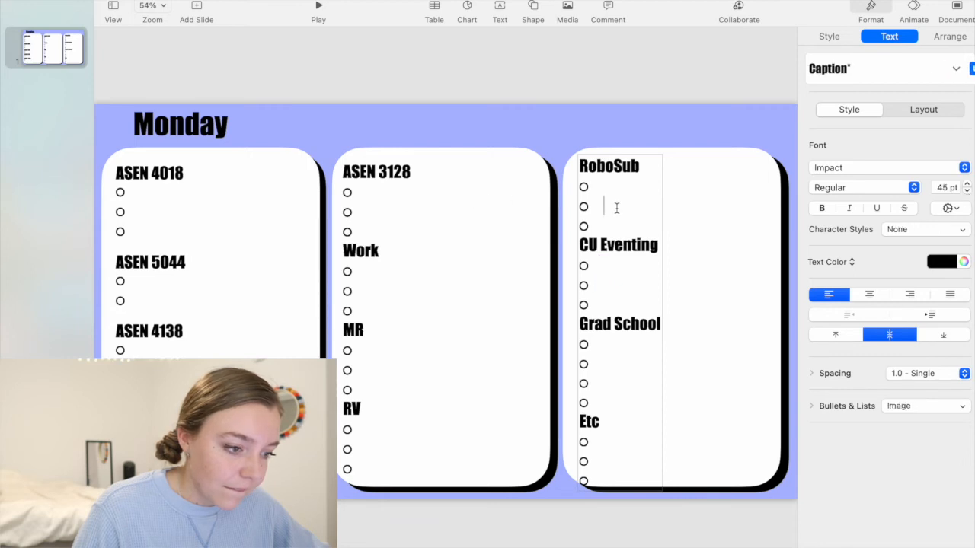
pyautogui.moveTo(602, 227); pyautogui.dragTo(599, 191)
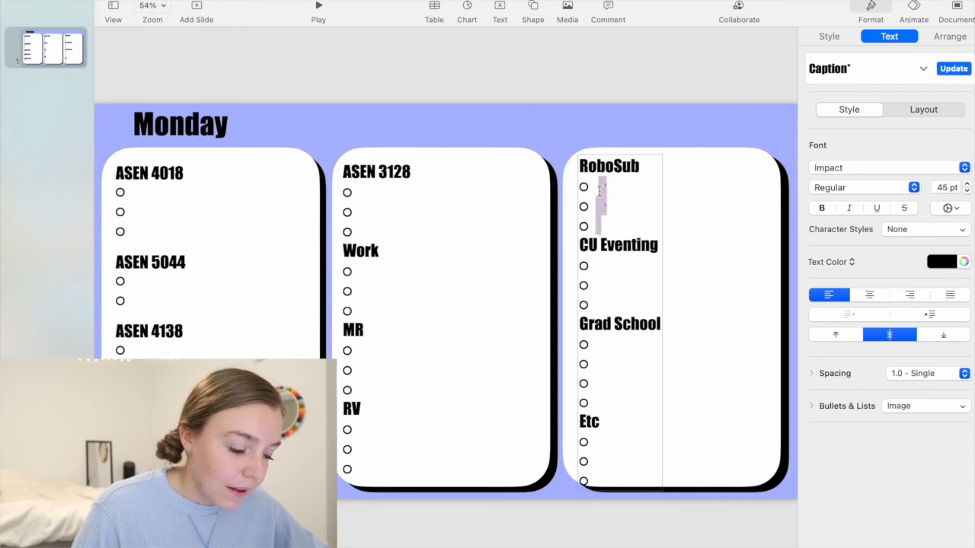
pyautogui.click(966, 192)
# Nudge the RoboSub text box up in the third card and the ASEN 3128 text box up and slightly right in the middle card.
pyautogui.click(664, 95)
pyautogui.moveTo(613, 255)
pyautogui.mouseDown()
pyautogui.moveTo(614, 244)
pyautogui.moveTo(615, 254)
pyautogui.mouseUp()
pyautogui.click(651, 103)
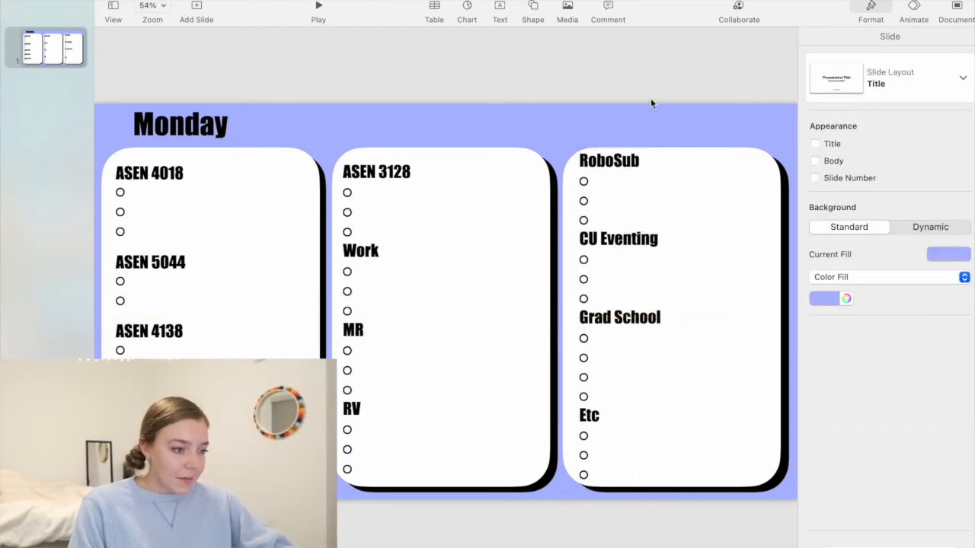
pyautogui.moveTo(363, 252); pyautogui.dragTo(374, 245)
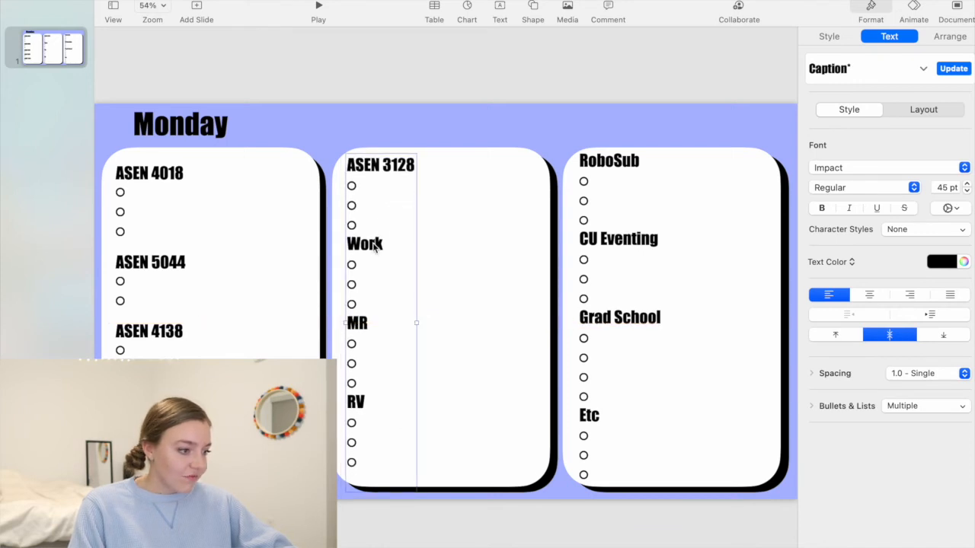
pyautogui.click(351, 78)
pyautogui.moveTo(153, 279); pyautogui.dragTo(153, 279)
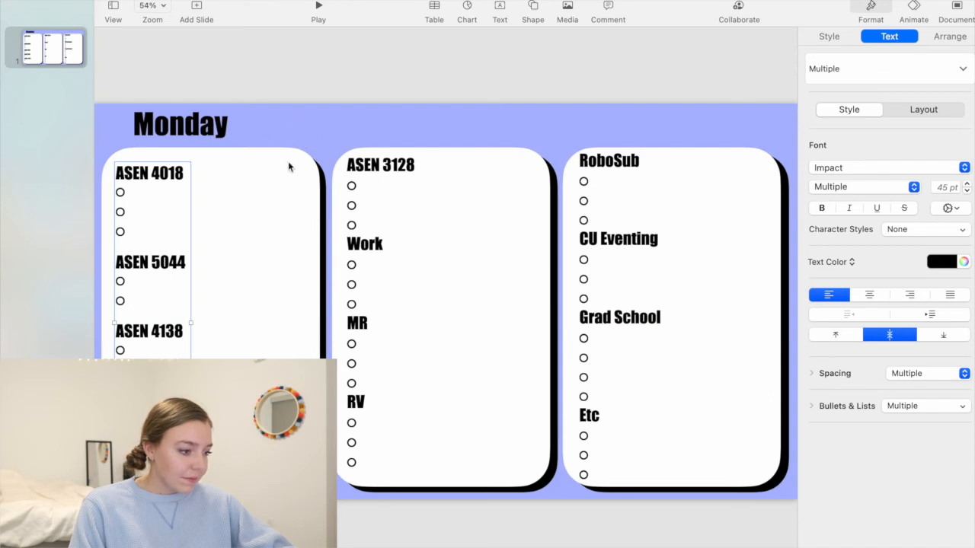
pyautogui.click(384, 83)
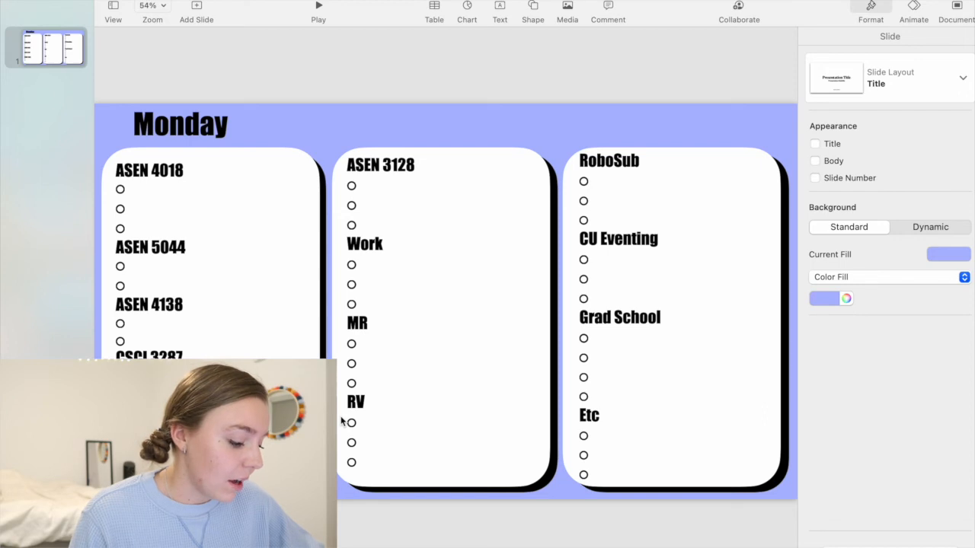
# Duplicate the Monday slide six times to make seven slides in total.
pyautogui.click(31, 50)
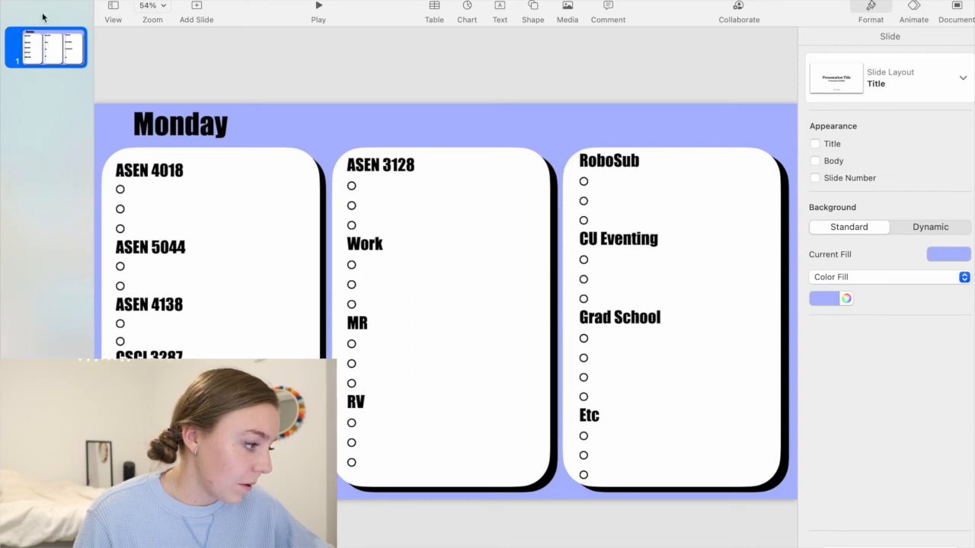
pyautogui.press('super+d')
pyautogui.click(44, 52)
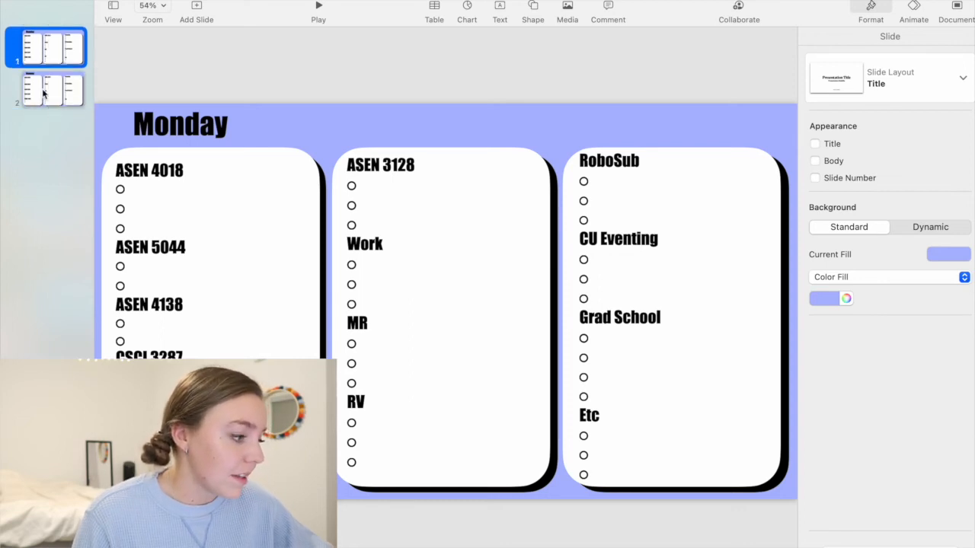
pyautogui.click(44, 92)
pyautogui.press('super+d')
pyautogui.press('super+d')
pyautogui.press('super+d')
pyautogui.press('super+d')
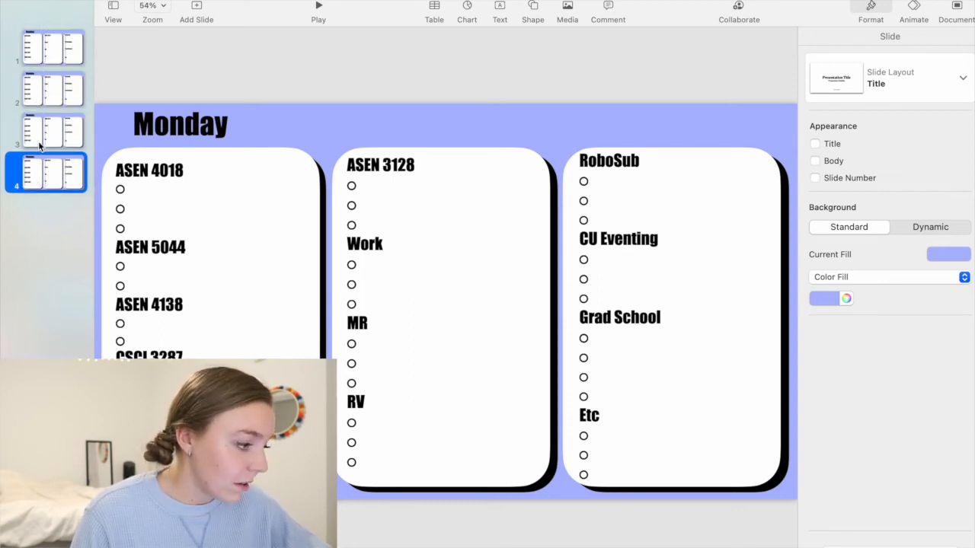
pyautogui.press('super+d')
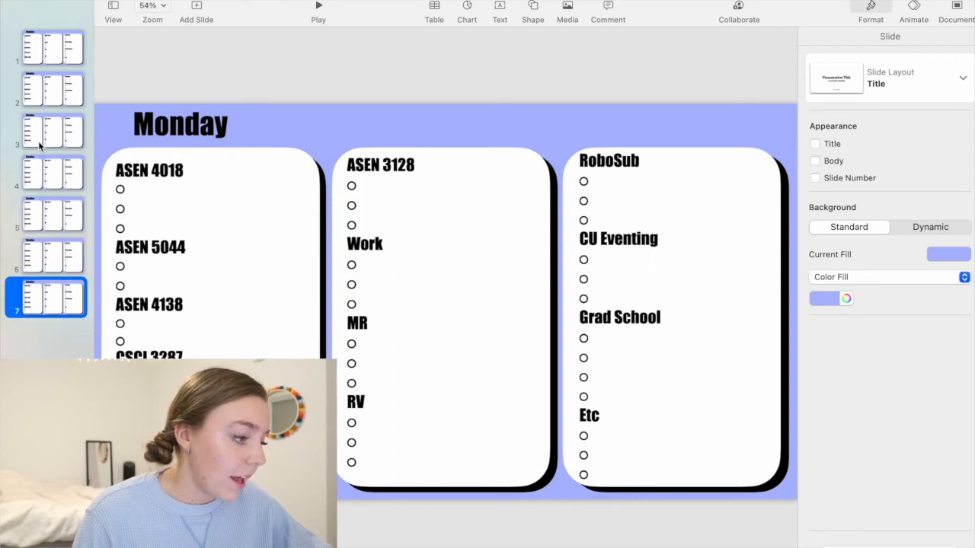
# Change the day heading on slide 2 to Tuesday.
pyautogui.click(53, 90)
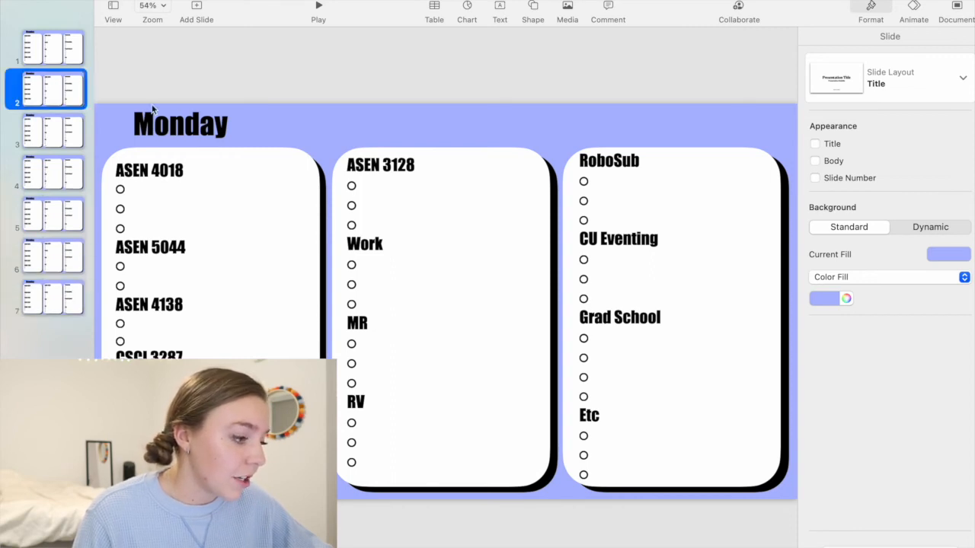
pyautogui.click(215, 126)
pyautogui.doubleClick(217, 128)
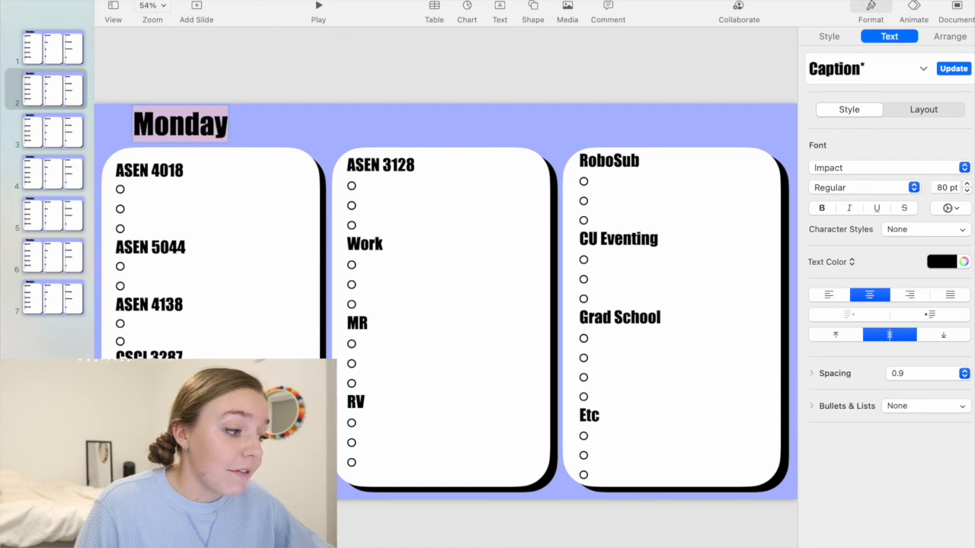
pyautogui.write('Tuesday')
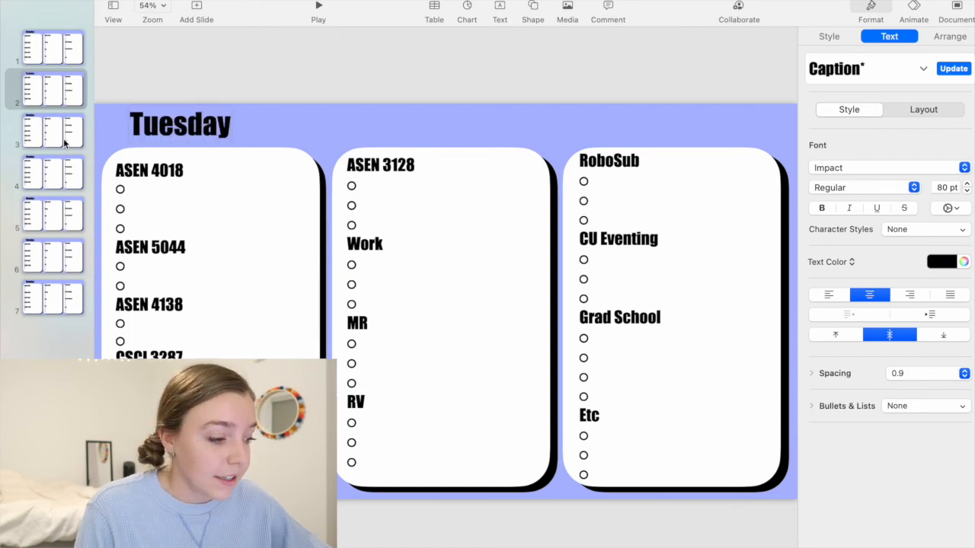
# Change the day heading on slide 3 to Wednesday.
pyautogui.click(65, 143)
pyautogui.click(208, 126)
pyautogui.doubleClick(208, 125)
pyautogui.click(208, 125)
pyautogui.write('Wey')
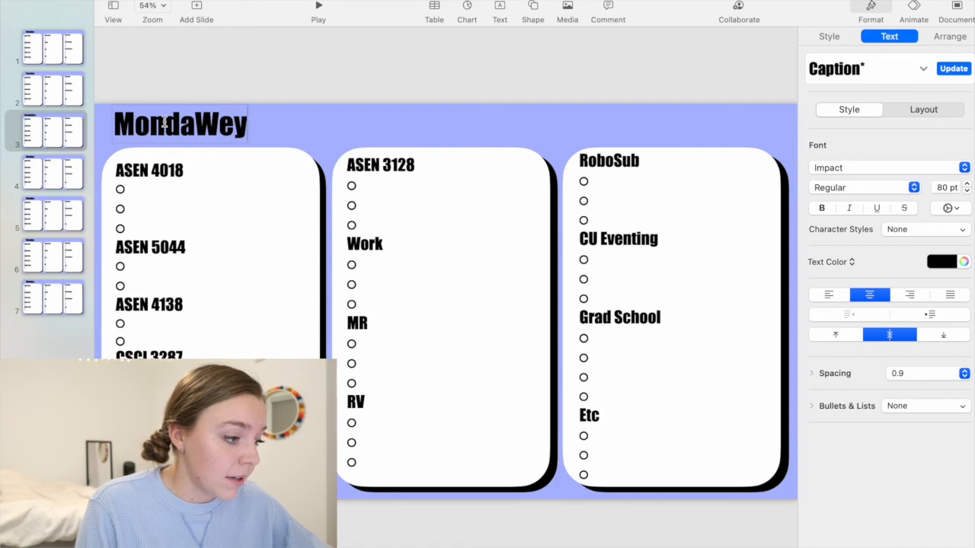
pyautogui.tripleClick(195, 121)
pyautogui.write('M')
pyautogui.press('BackSpace')
pyautogui.write('Wednesday')
# Change the day heading on slide 4 to Thursday.
pyautogui.click(65, 183)
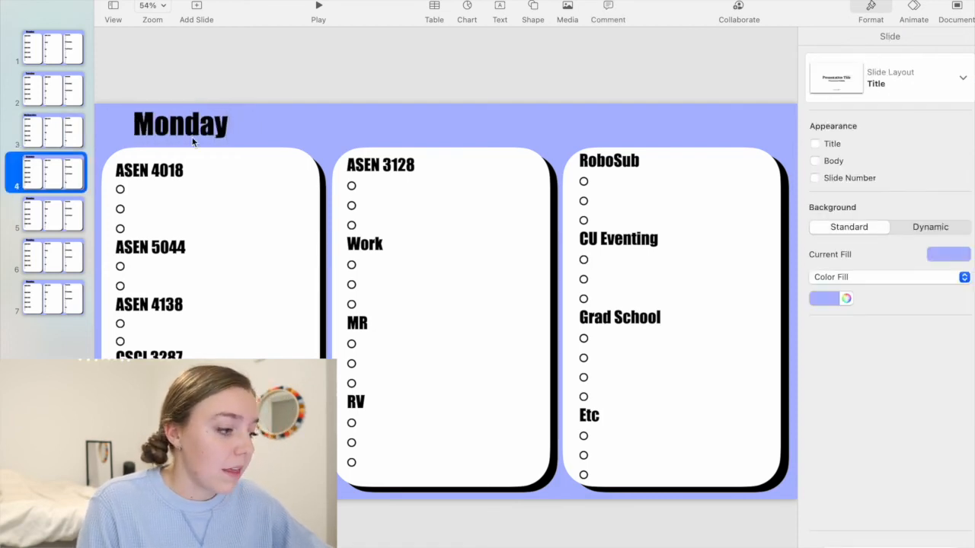
pyautogui.doubleClick(211, 124)
pyautogui.write('Thi')
pyautogui.press('BackSpace')
pyautogui.write('ursday')
# Replace the Monday heading on slide 5 with Thursday.
pyautogui.click(63, 217)
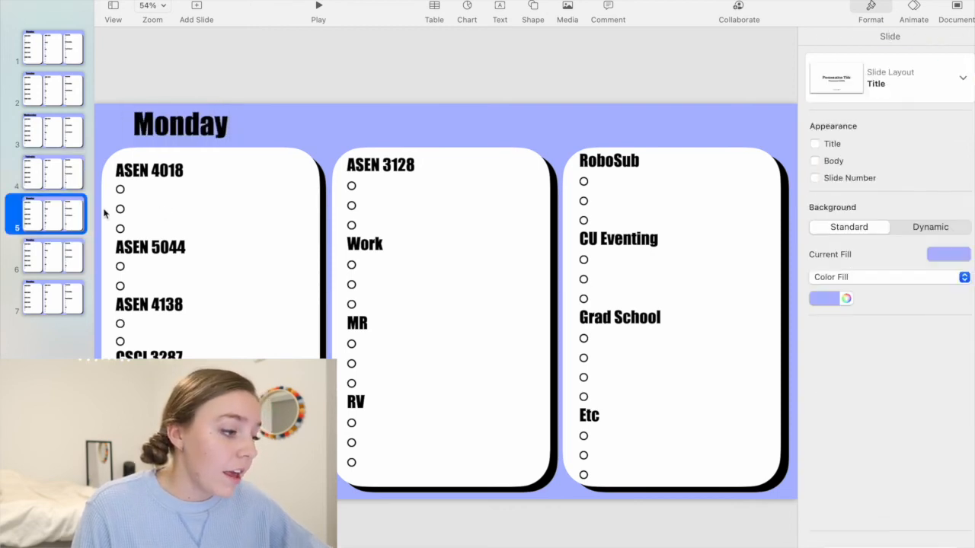
pyautogui.doubleClick(217, 129)
pyautogui.write('Thurs')
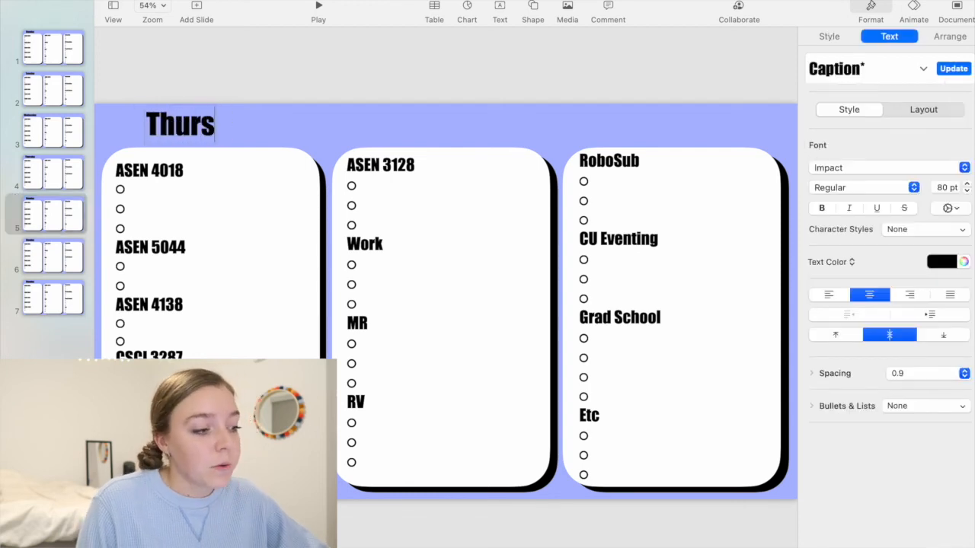
pyautogui.write('day')
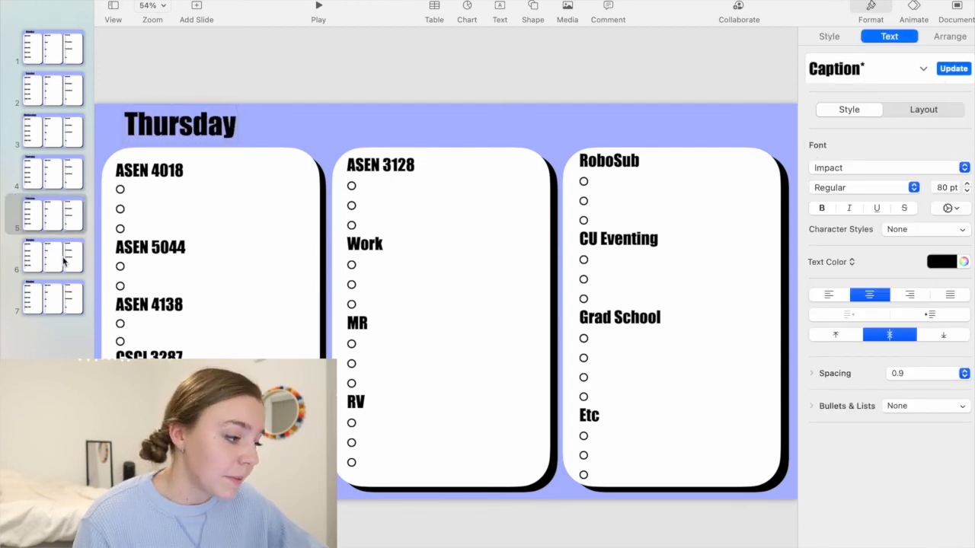
pyautogui.click(64, 261)
pyautogui.click(220, 122)
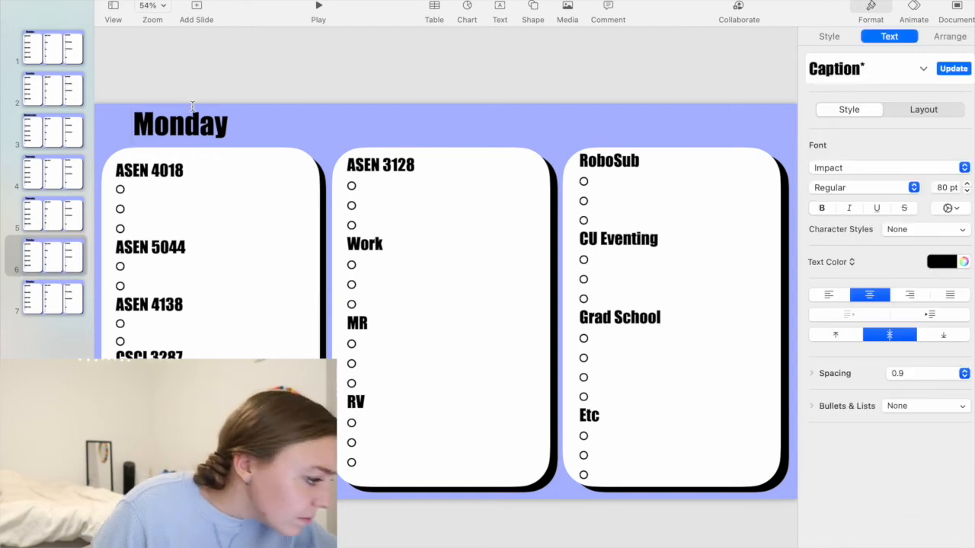
pyautogui.doubleClick(220, 121)
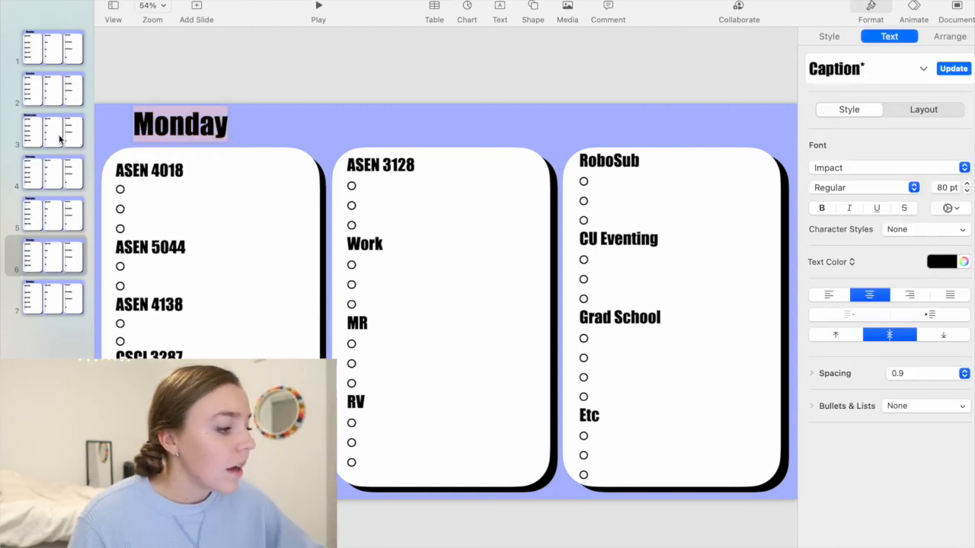
pyautogui.click(49, 243)
# Change the day heading on slide 5 to Friday.
pyautogui.click(46, 217)
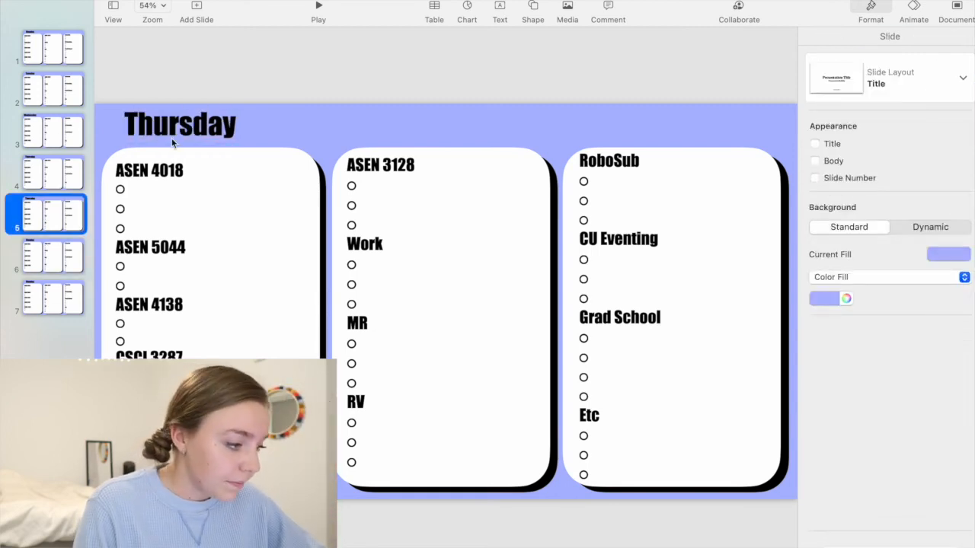
pyautogui.doubleClick(184, 129)
pyautogui.write('Friday')
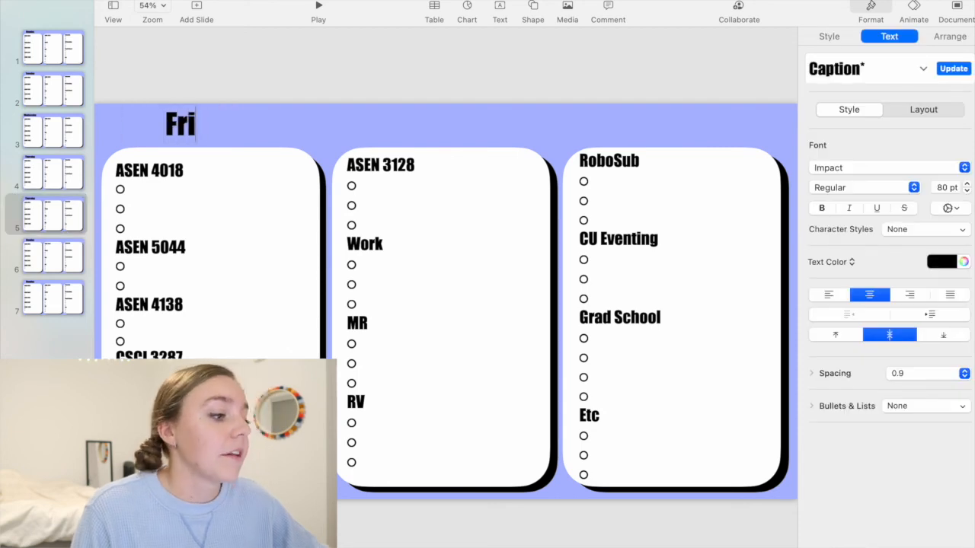
# Change the day heading on slide 6 to Saturday.
pyautogui.click(73, 255)
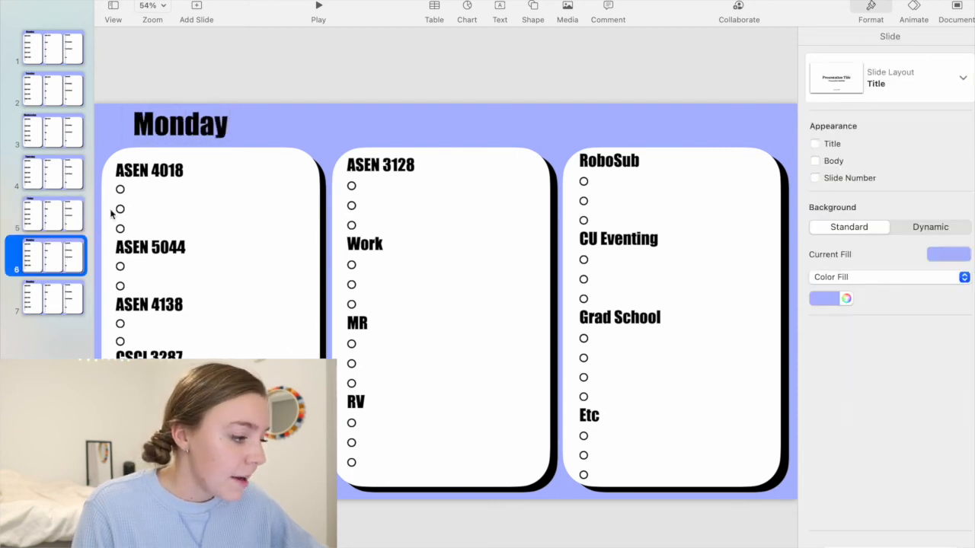
pyautogui.doubleClick(204, 124)
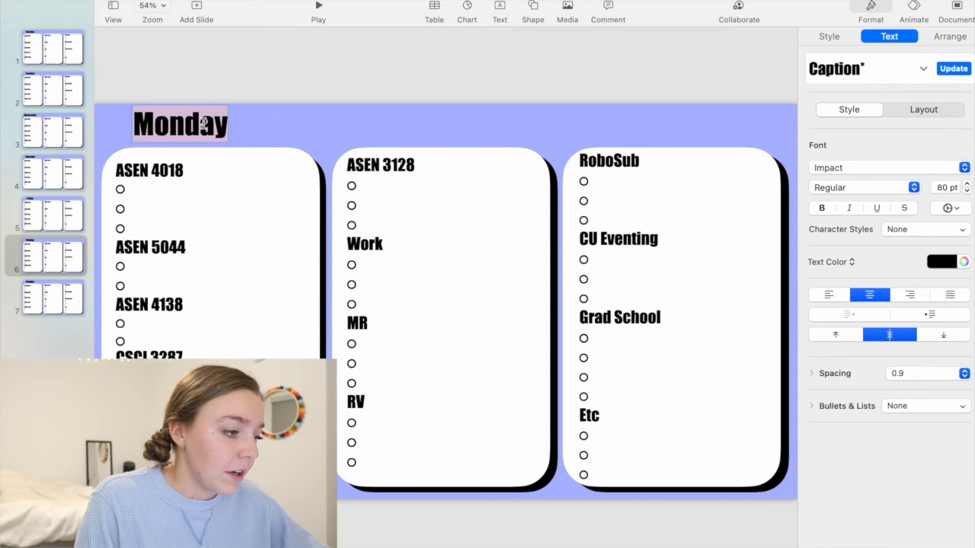
pyautogui.write('Saturday')
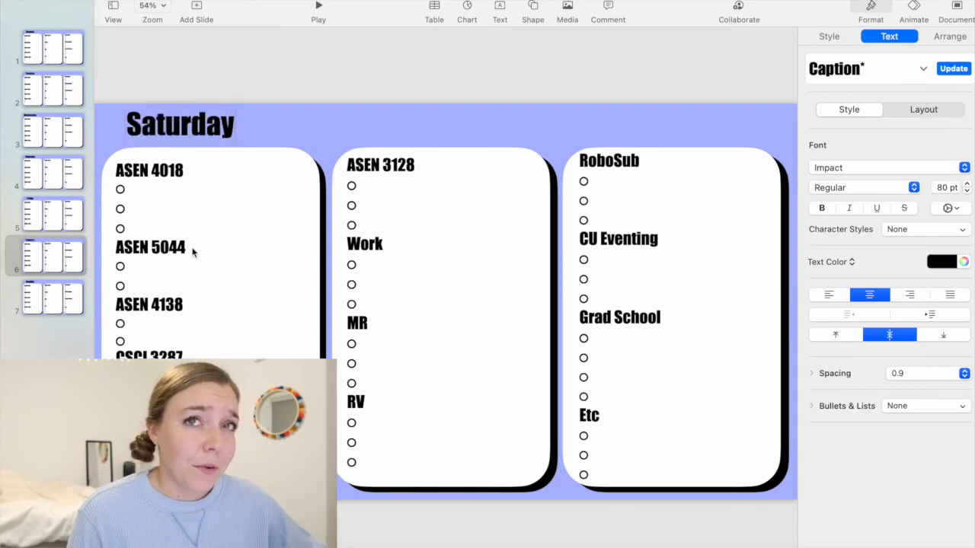
# Change the day heading on slide 7 to Sunday and save the presentation.
pyautogui.click(63, 302)
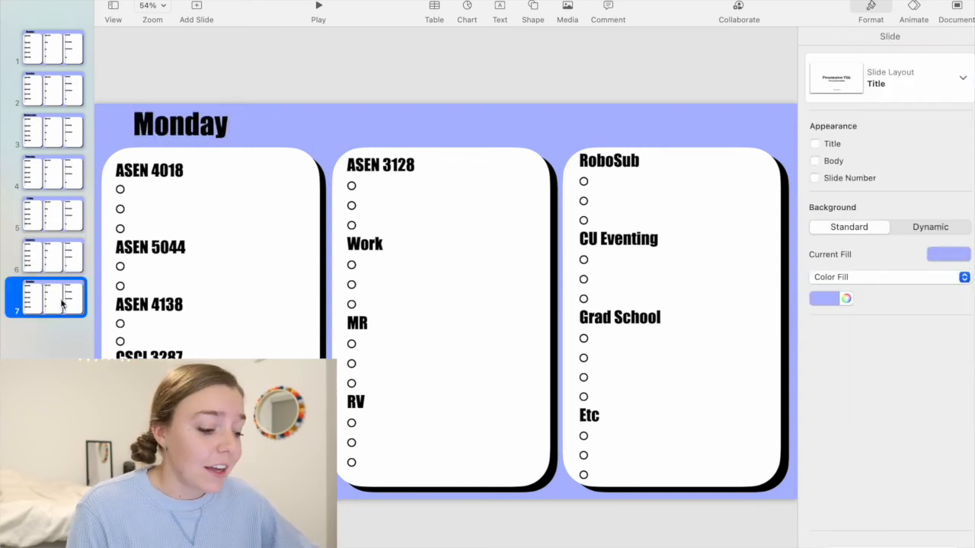
pyautogui.doubleClick(194, 127)
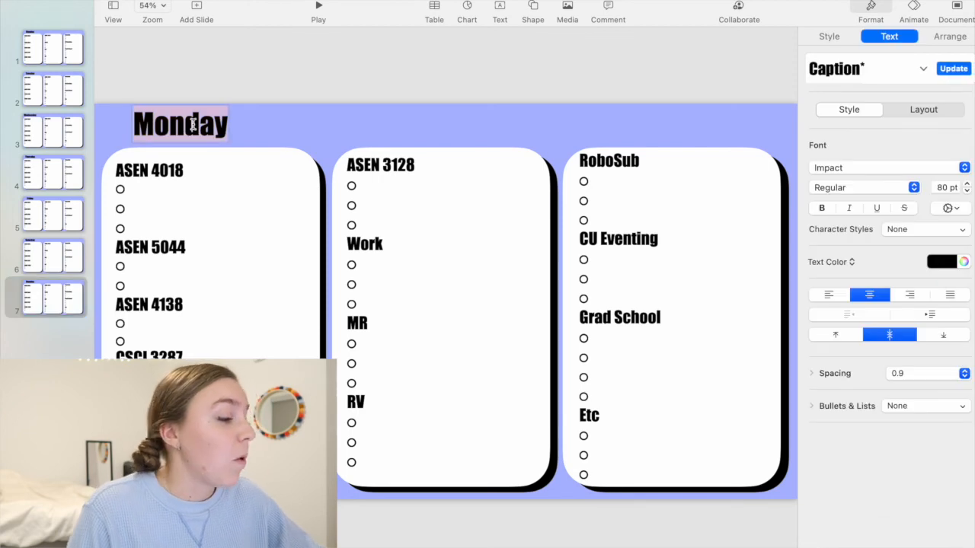
pyautogui.write('Sunday')
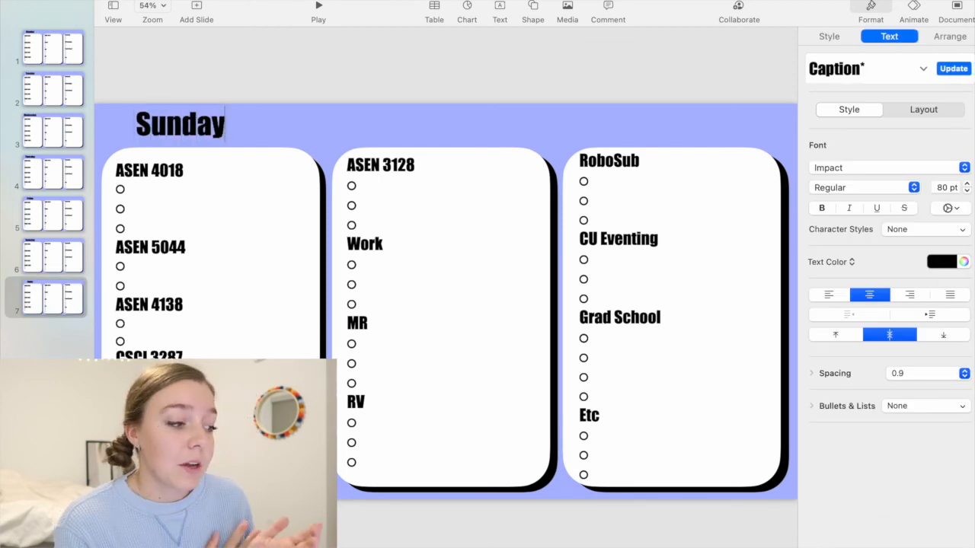
pyautogui.click(266, 53)
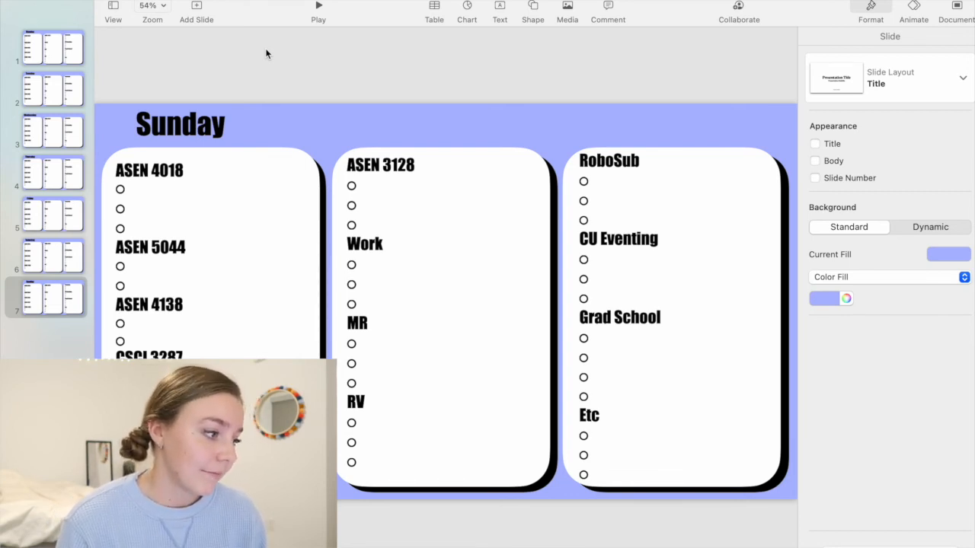
pyautogui.click(80, 0)
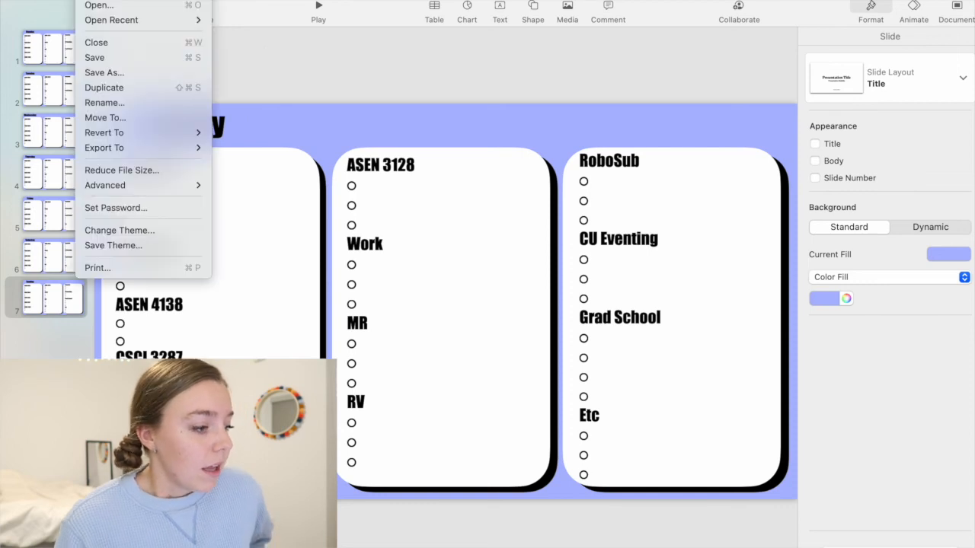
pyautogui.click(122, 58)
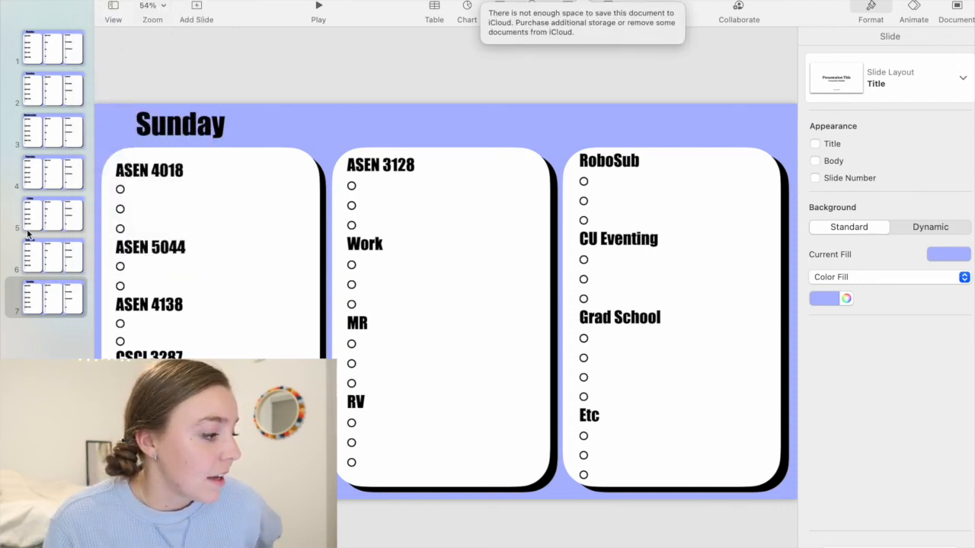
# Duplicate the Monday slide at the start of the presentation.
pyautogui.click(42, 49)
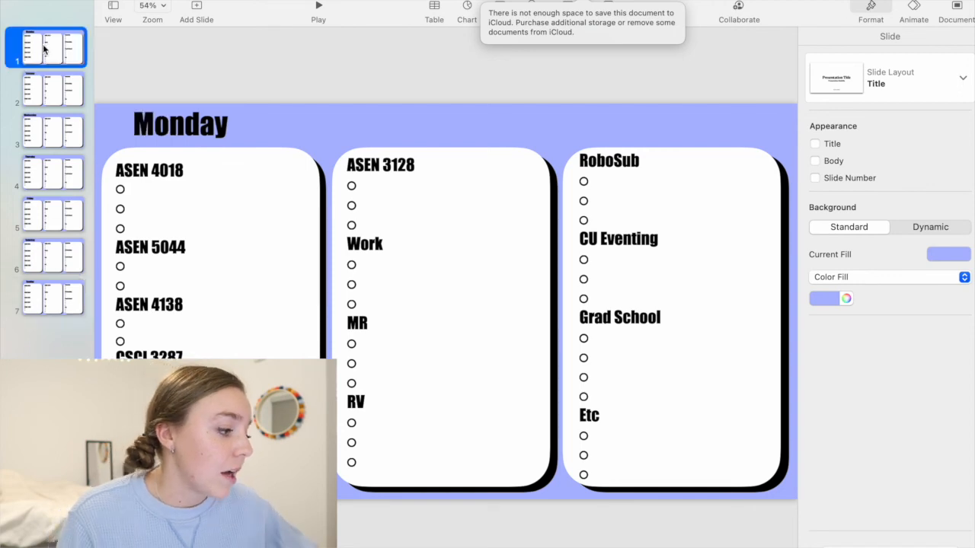
pyautogui.rightClick(43, 48)
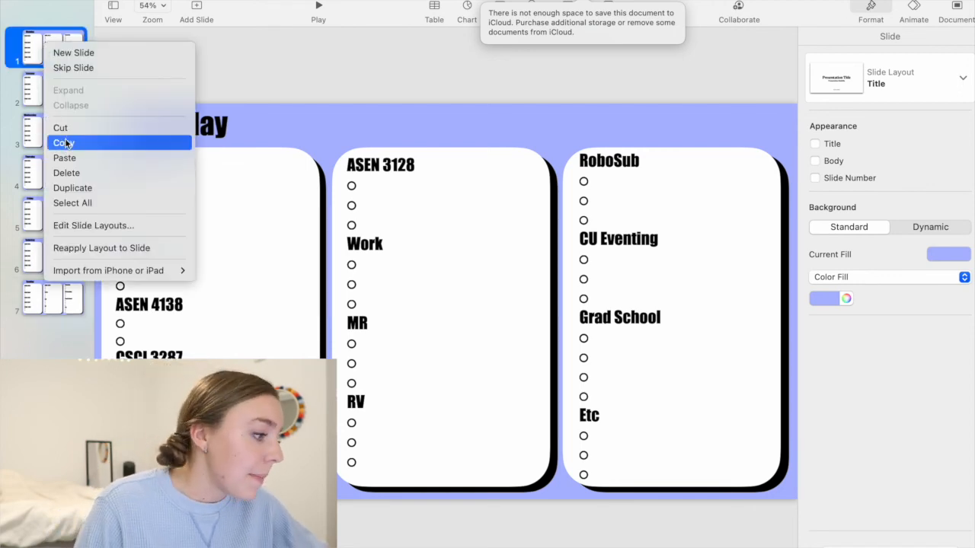
pyautogui.click(33, 30)
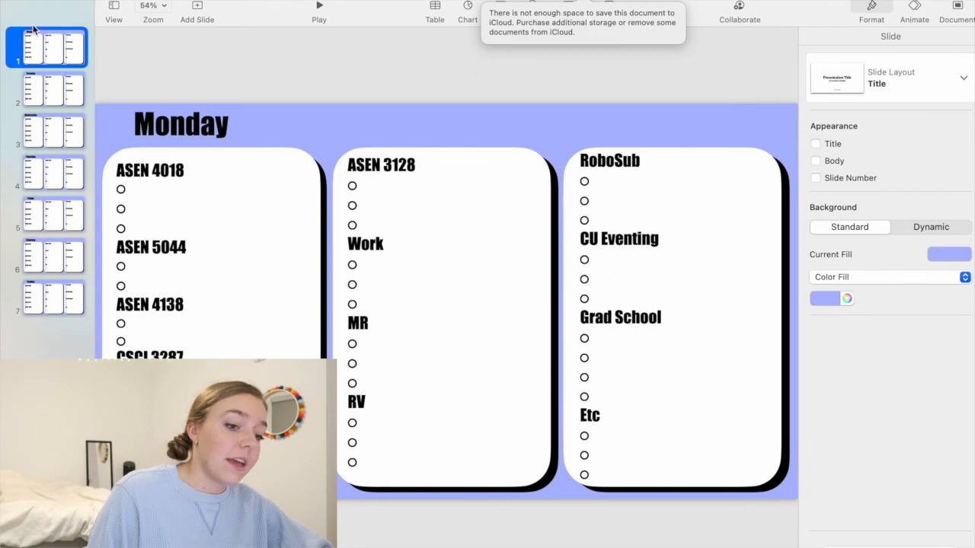
pyautogui.press('super+d')
# Replace the Monday heading on slide 1 with This Week.
pyautogui.click(63, 58)
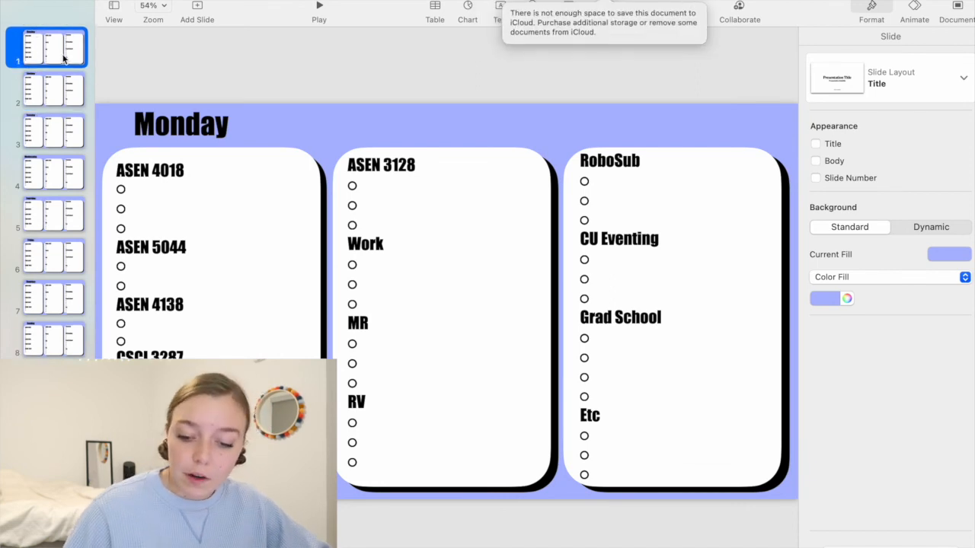
pyautogui.doubleClick(202, 133)
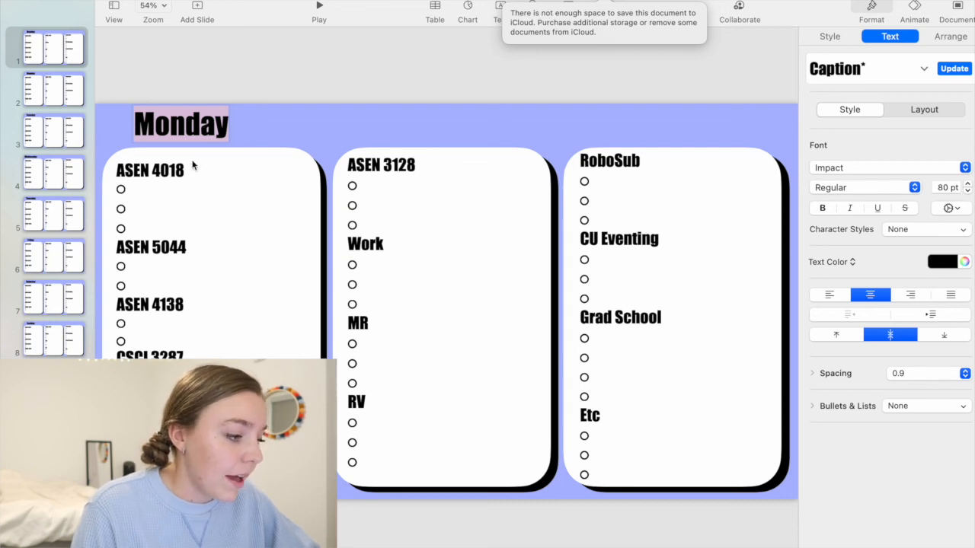
pyautogui.write('Th')
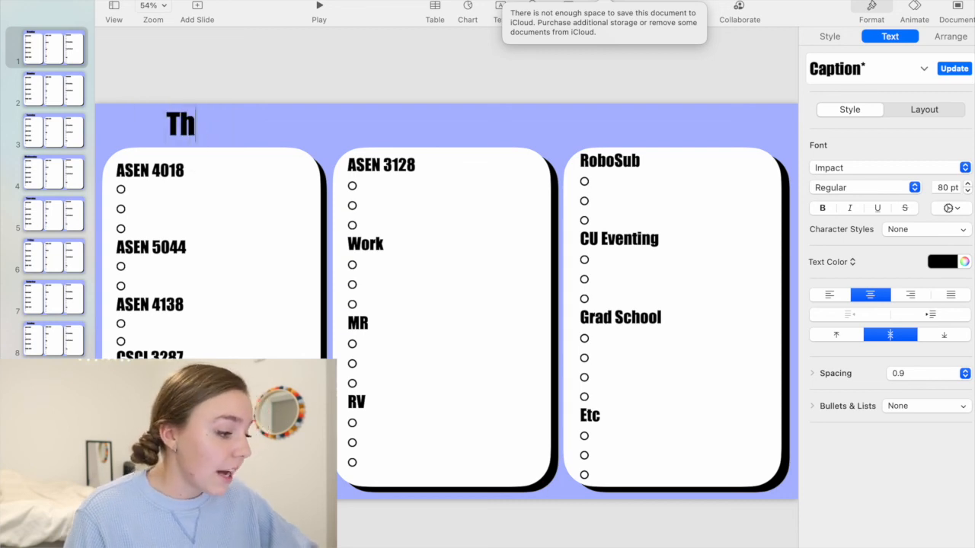
pyautogui.write('is Week')
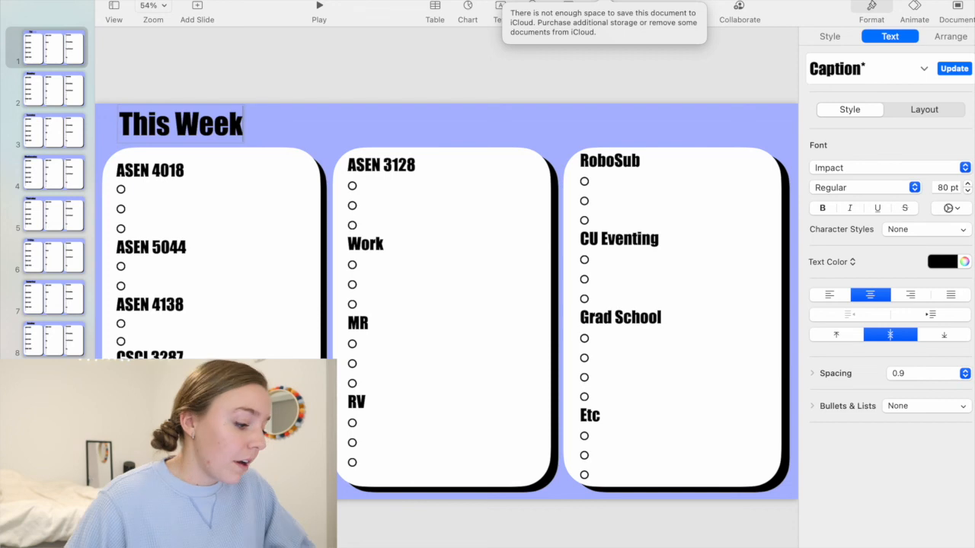
pyautogui.click(322, 47)
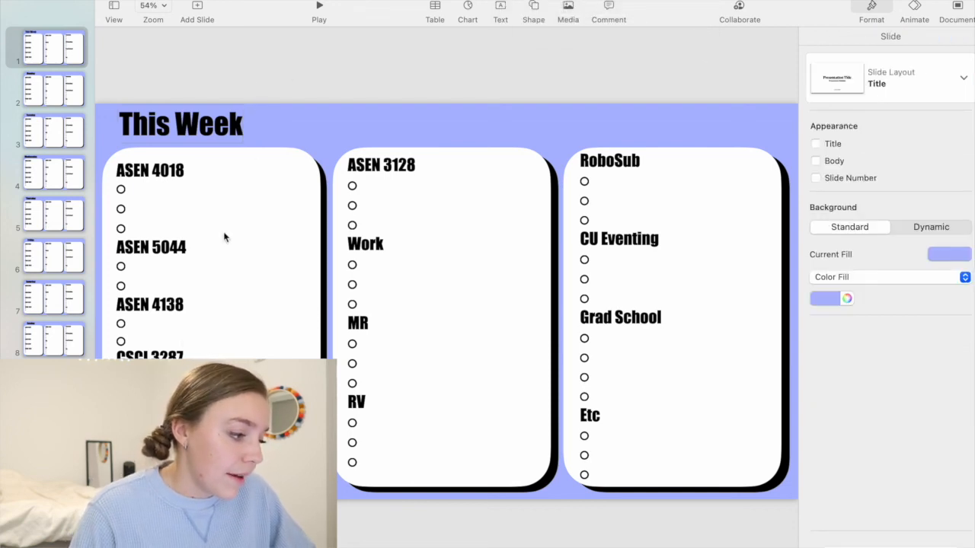
# In the first card of the This Week slide, replace the headings ASEN 4018, ASEN 5044 and ASEN 4138 with Monday, Tuesday and Wednesday.
pyautogui.doubleClick(153, 381)
pyautogui.moveTo(187, 182); pyautogui.dragTo(116, 174)
pyautogui.press('BackSpace')
pyautogui.press('BackSpace')
pyautogui.write('Monday')
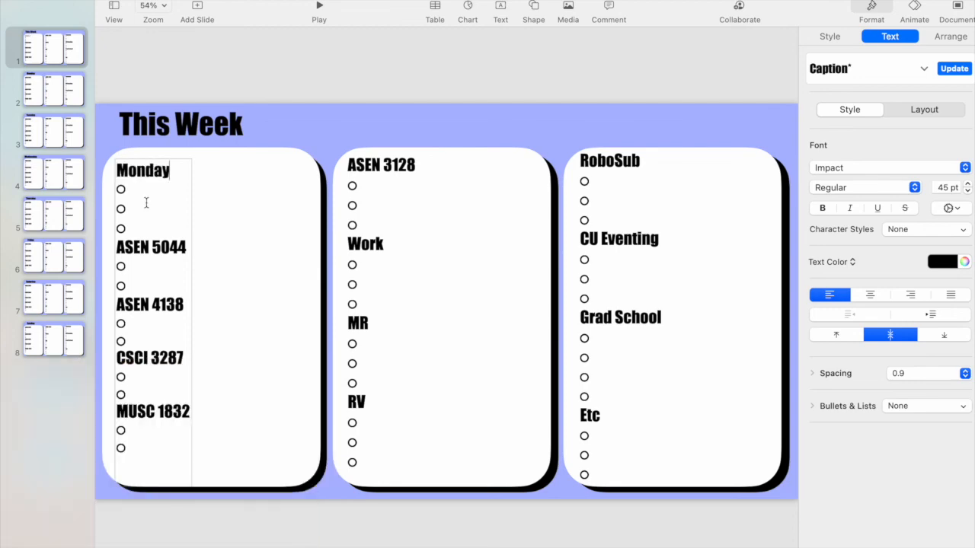
pyautogui.moveTo(187, 247); pyautogui.dragTo(117, 247)
pyautogui.press('BackSpace')
pyautogui.write('Tuesday')
pyautogui.moveTo(184, 305); pyautogui.dragTo(116, 305)
pyautogui.press('BackSpace')
pyautogui.write('Wednesday')
# Replace the CSCI 3287 heading with Thursday, and remove the MUSC 1832 heading and the extra bullet under Monday.
pyautogui.click(128, 229)
pyautogui.press('BackSpace')
pyautogui.press('BackSpace')
pyautogui.moveTo(185, 348); pyautogui.dragTo(117, 348)
pyautogui.write('Thursday')
pyautogui.moveTo(129, 438); pyautogui.dragTo(117, 400)
pyautogui.press('BackSpace')
pyautogui.press('BackSpace')
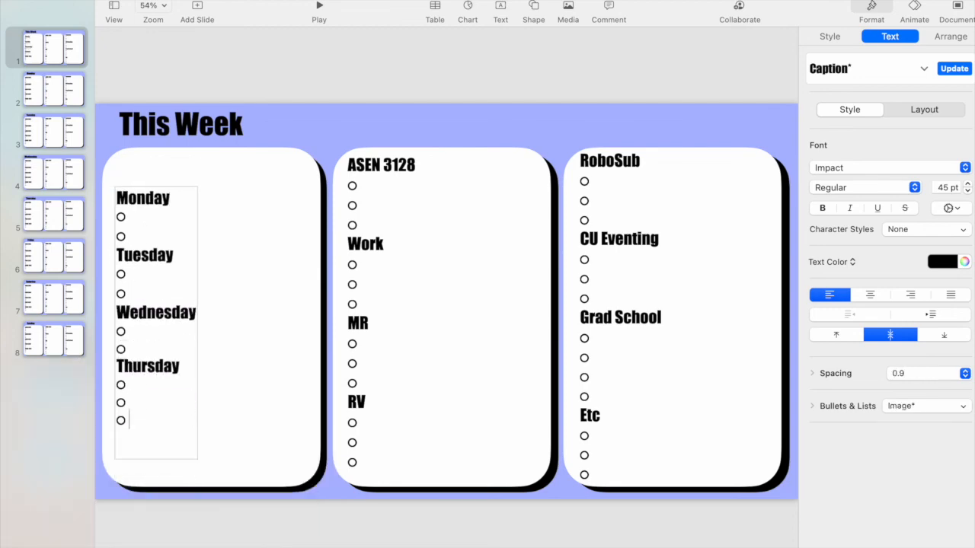
# Add circle bullets to give each day in the first card three, and reposition the list within the card.
pyautogui.click(128, 237)
pyautogui.press('Return')
pyautogui.press('Return')
pyautogui.click(307, 176)
pyautogui.moveTo(144, 262); pyautogui.dragTo(148, 259)
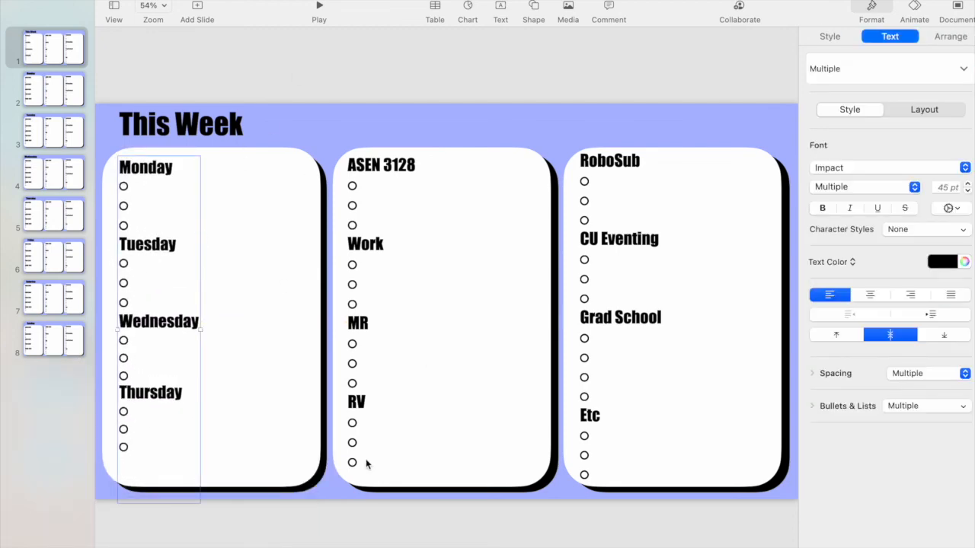
# Remove the RV heading and its surplus bullets from the end of the middle card's list.
pyautogui.doubleClick(368, 462)
pyautogui.press('BackSpace')
pyautogui.press('BackSpace')
pyautogui.moveTo(360, 442); pyautogui.dragTo(359, 364)
pyautogui.press('BackSpace')
pyautogui.press('Return')
pyautogui.press('Return')
# Replace the ASEN 3128 heading in the middle card with Friday.
pyautogui.click(416, 185)
pyautogui.press('BackSpace')
pyautogui.press('BackSpace')
pyautogui.press('BackSpace')
pyautogui.press('BackSpace')
pyautogui.press('BackSpace')
pyautogui.press('BackSpace')
pyautogui.press('BackSpace')
pyautogui.press('BackSpace')
pyautogui.press('BackSpace')
pyautogui.write('Friday')
# Replace the Work and MR headings in the middle card with Saturday and Sunday.
pyautogui.click(383, 264)
pyautogui.press('BackSpace')
pyautogui.press('BackSpace')
pyautogui.press('BackSpace')
pyautogui.press('BackSpace')
pyautogui.write('Saturday')
pyautogui.click(372, 343)
pyautogui.doubleClick(372, 343)
pyautogui.write('Sunday')
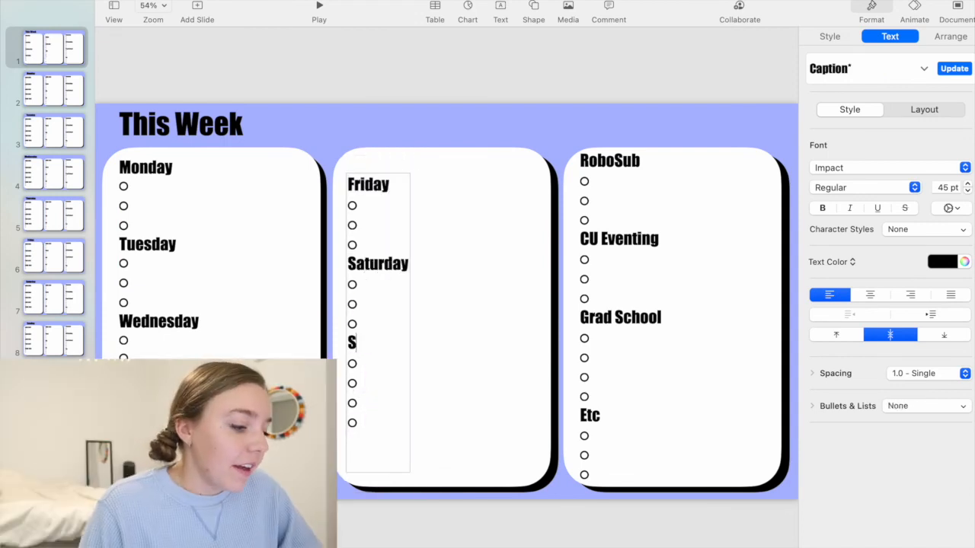
# Delete the fourth bullet under Sunday and move the middle list up within its card.
pyautogui.click(367, 423)
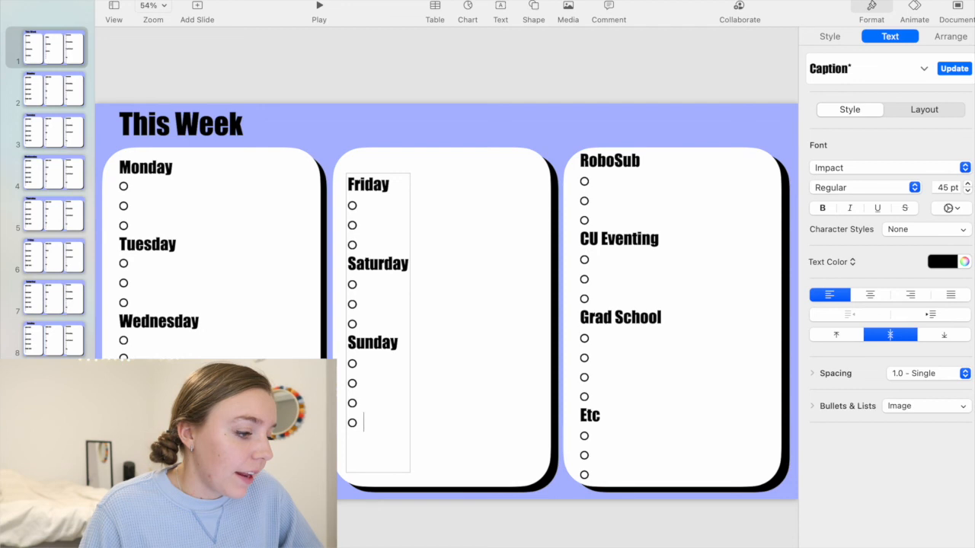
pyautogui.press('BackSpace')
pyautogui.click(469, 95)
pyautogui.moveTo(404, 277); pyautogui.dragTo(402, 256)
# Set the font size of the whole Monday to Thursday list to 47 pt and realign the list within its card.
pyautogui.click(120, 350)
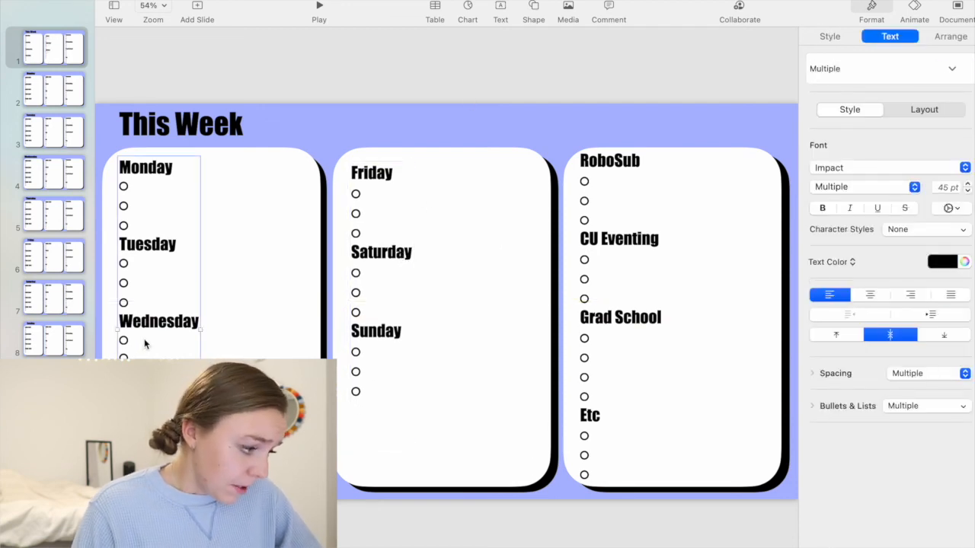
pyautogui.click(138, 456)
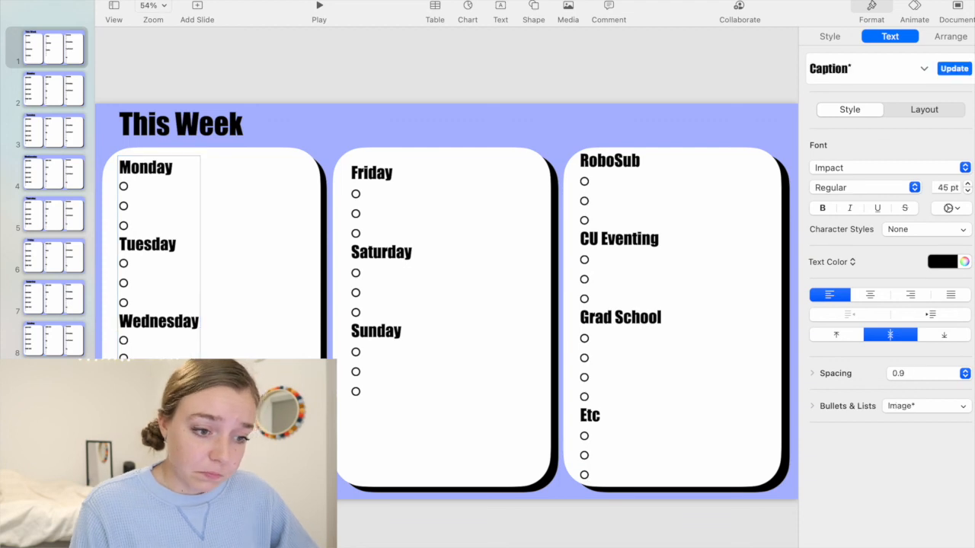
pyautogui.moveTo(138, 457); pyautogui.dragTo(129, 165)
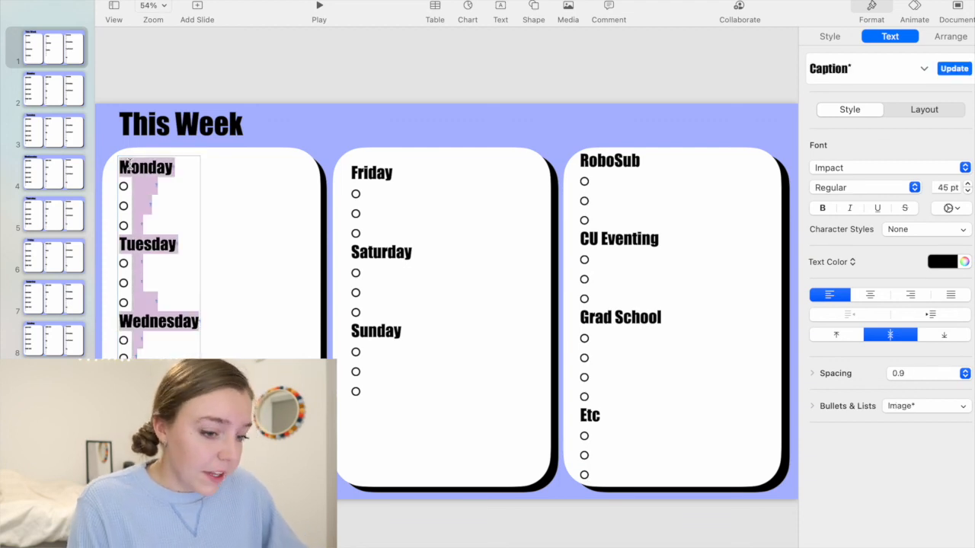
pyautogui.click(948, 187)
pyautogui.press('BackSpace')
pyautogui.press('BackSpace')
pyautogui.write('50')
pyautogui.press('Return')
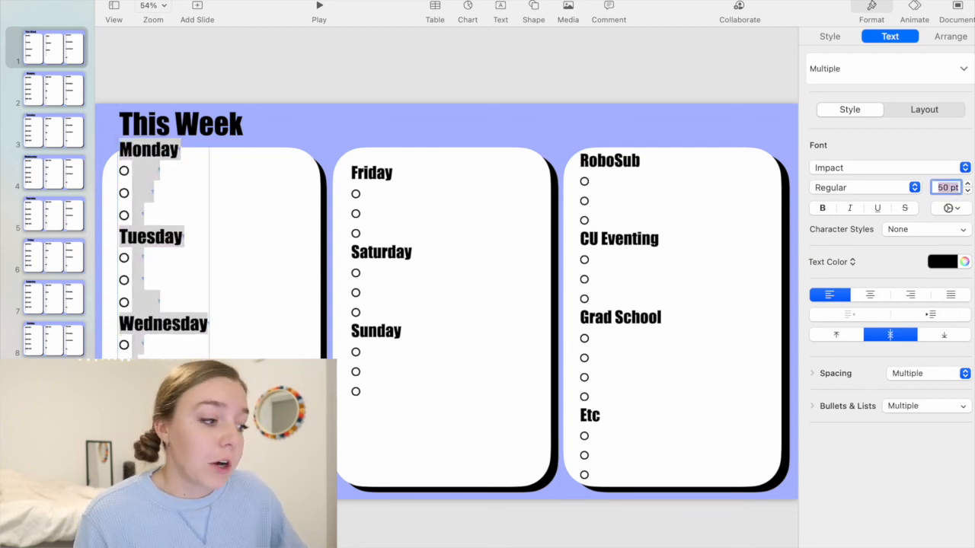
pyautogui.click(968, 191)
pyautogui.click(968, 191)
pyautogui.click(968, 191)
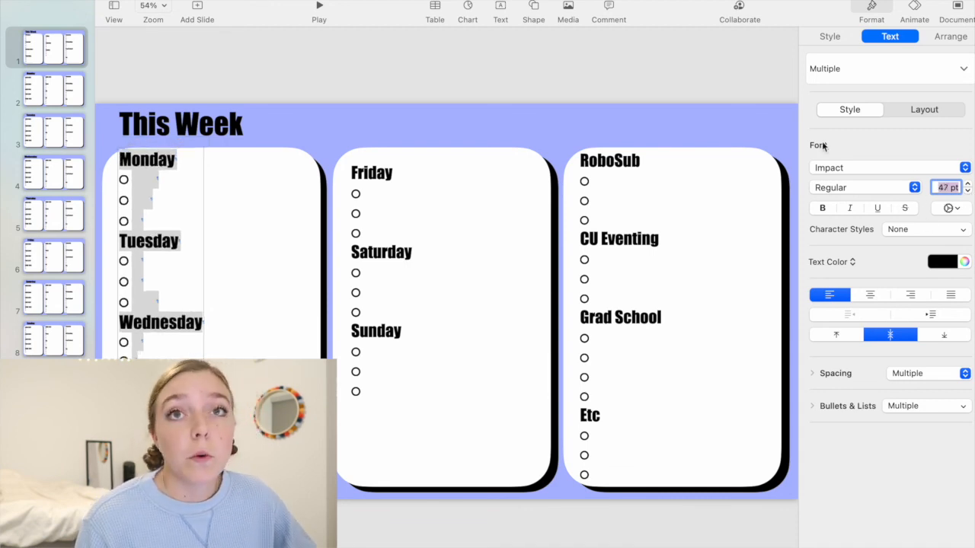
pyautogui.click(328, 101)
pyautogui.moveTo(150, 254); pyautogui.dragTo(149, 252)
# Enlarge the text of the Friday to Sunday list in the middle card.
pyautogui.doubleClick(375, 393)
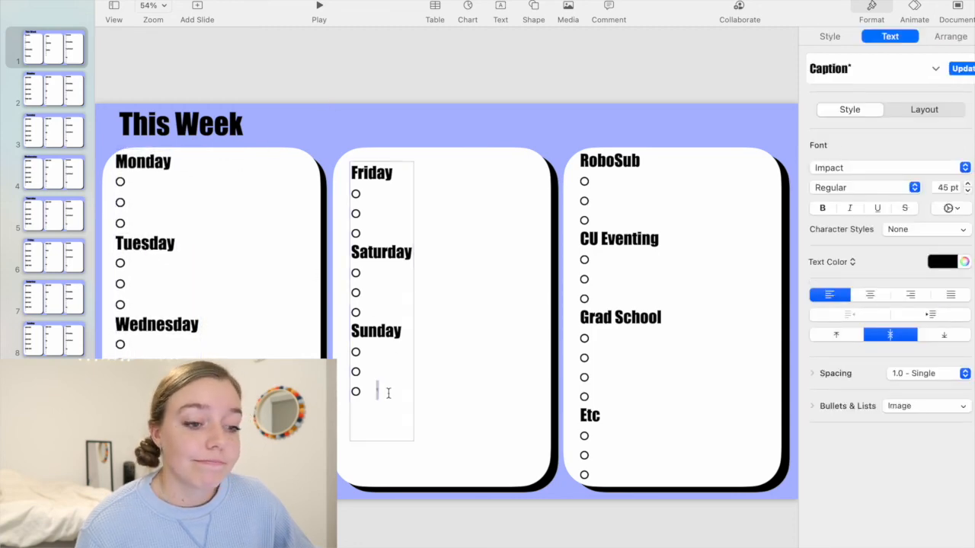
pyautogui.moveTo(371, 385); pyautogui.dragTo(347, 176)
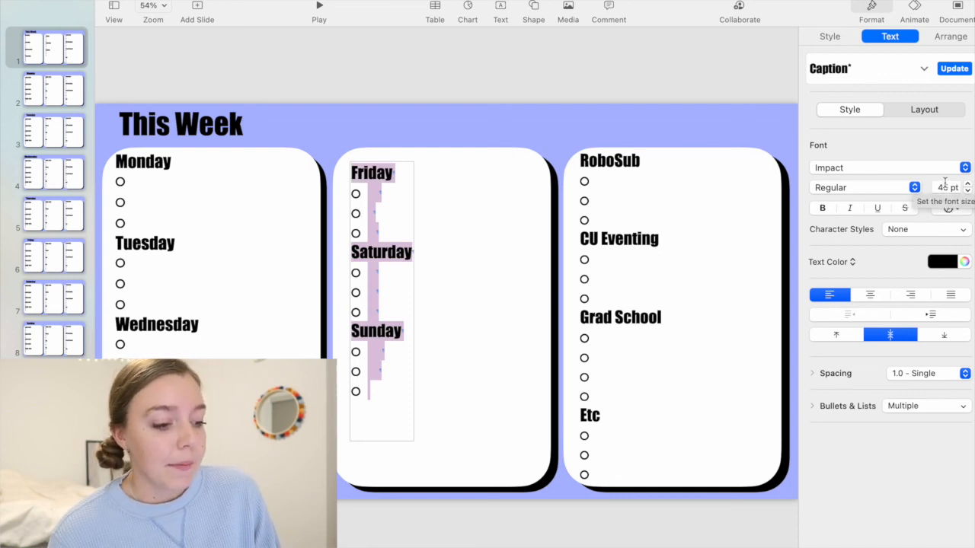
pyautogui.click(607, 394)
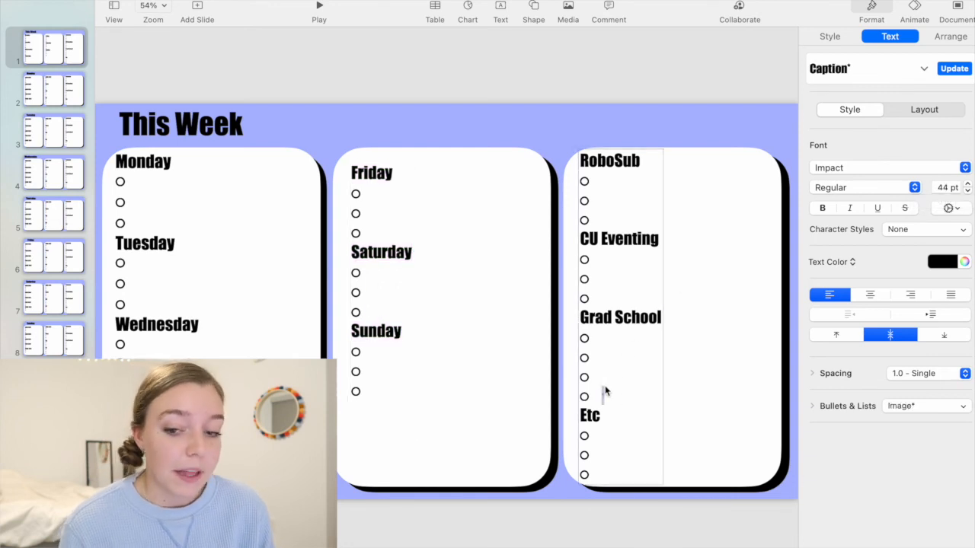
pyautogui.click(616, 465)
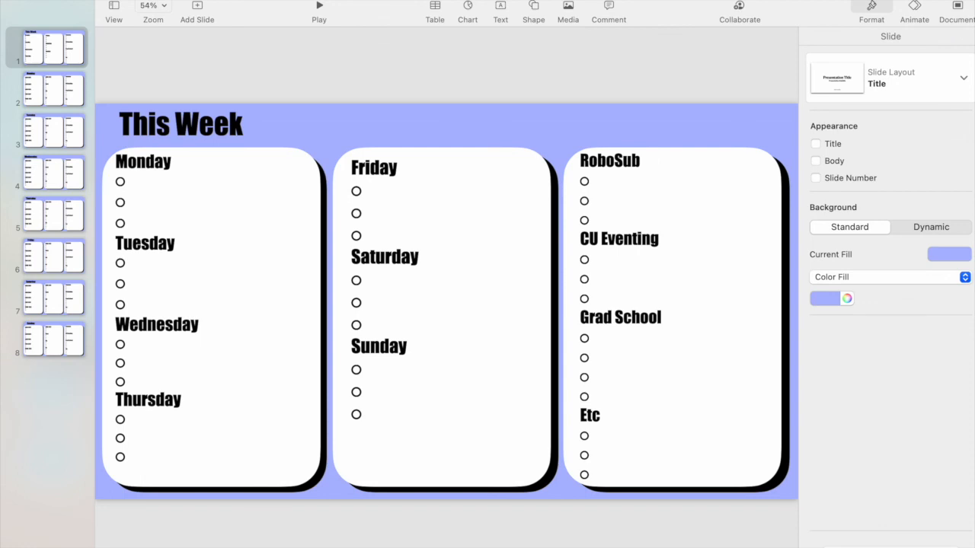
# Export the presentation as a PDF named OctPlanner to the Desktop with Best image quality.
pyautogui.click(91, 1)
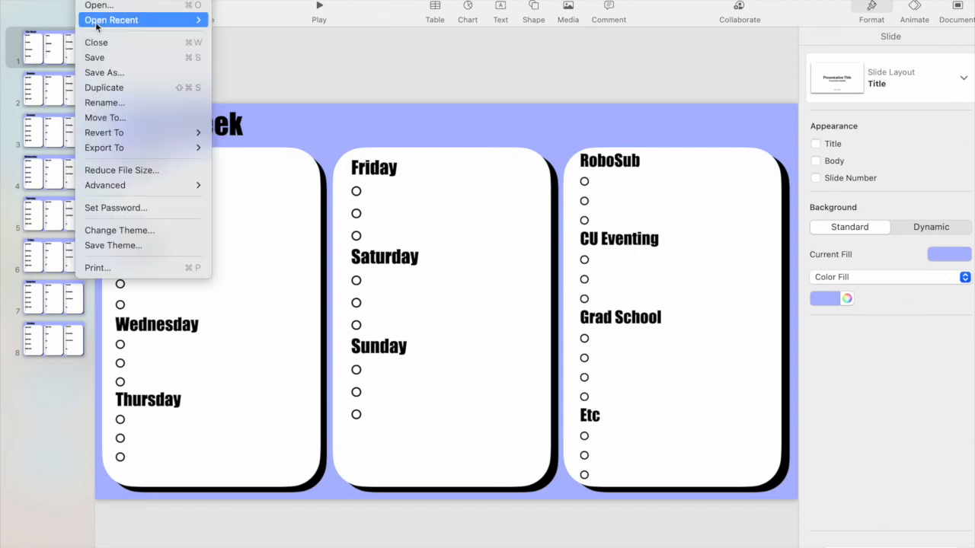
pyautogui.moveTo(124, 149)
pyautogui.click(240, 147)
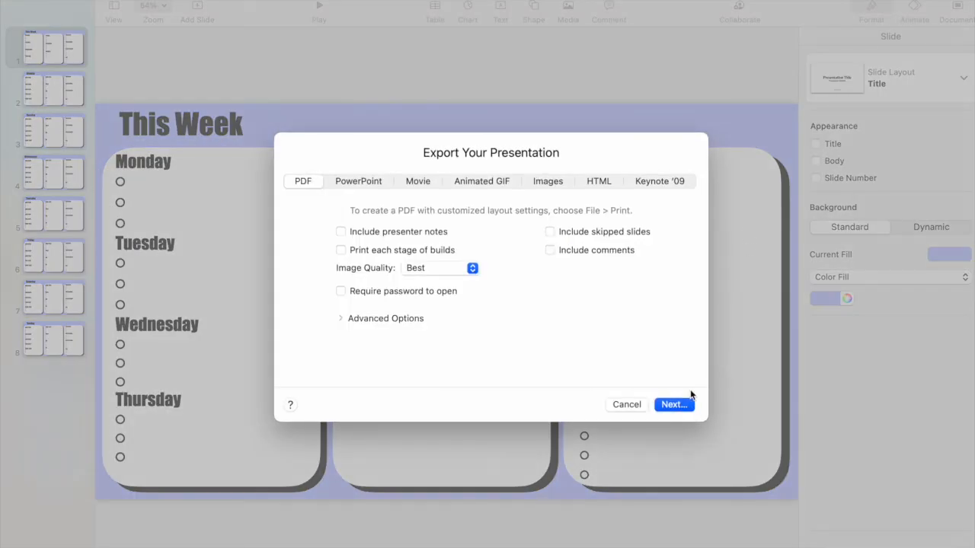
pyautogui.click(679, 403)
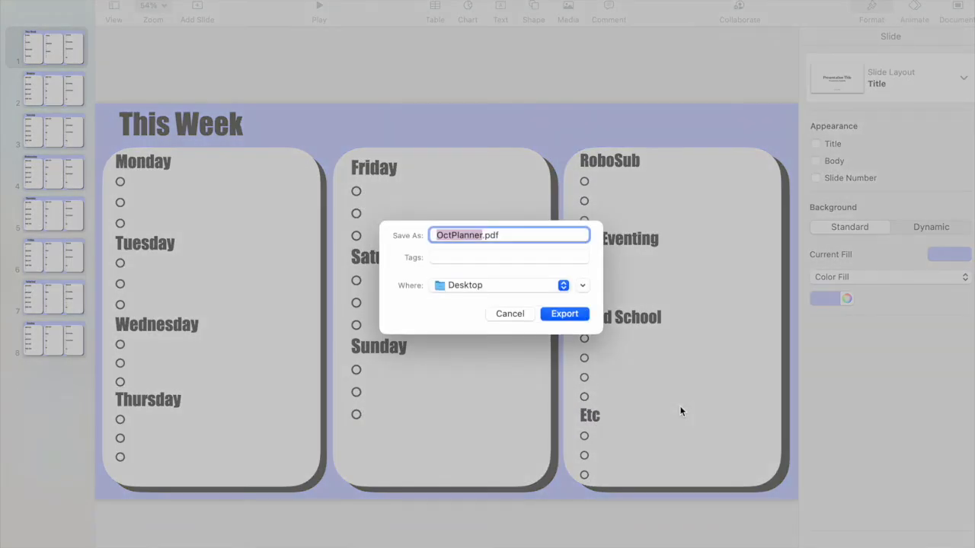
pyautogui.click(564, 314)
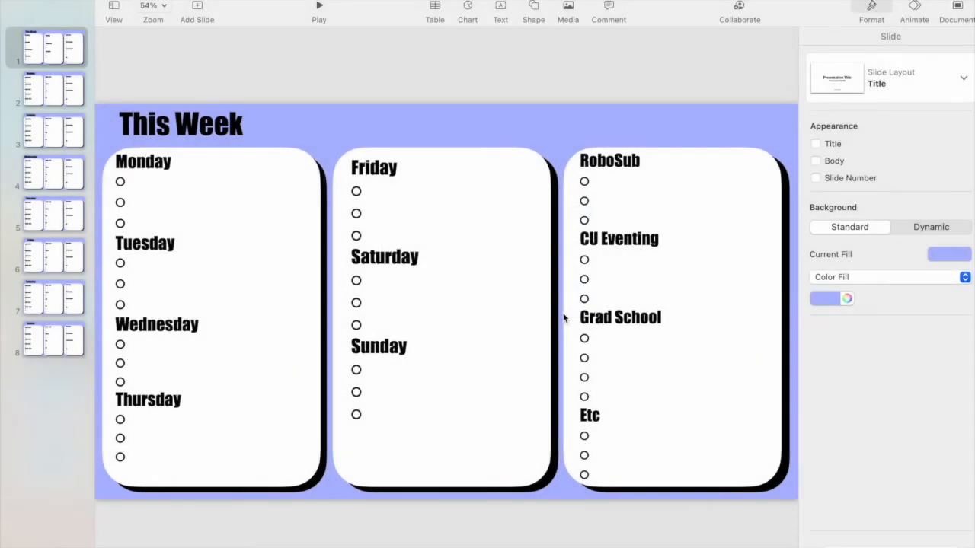